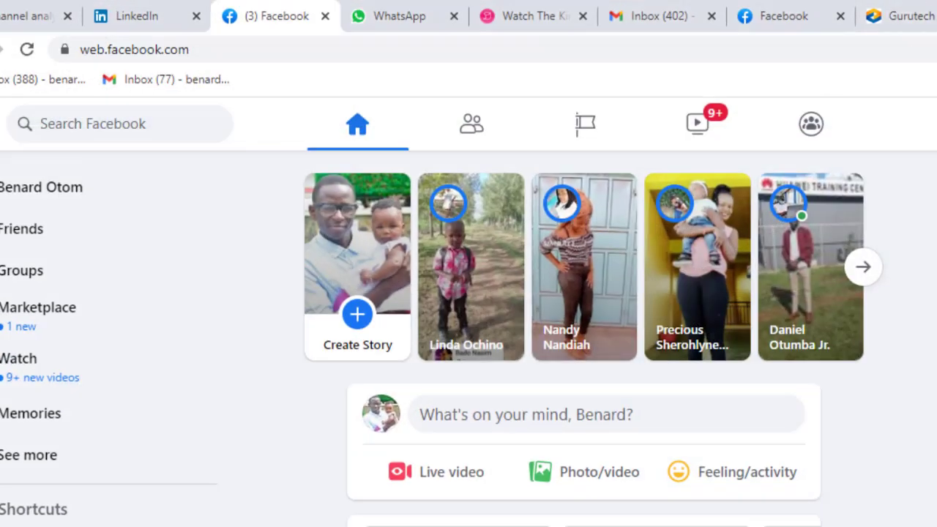
Load facebook.com in a new Chrome tab and select its web address.
key("ctrl+t")
type("fac")
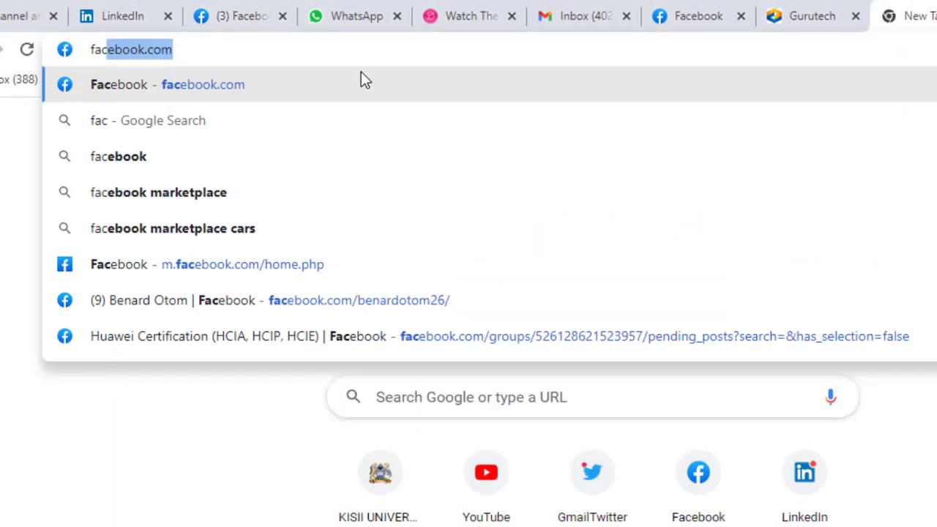
key("Return")
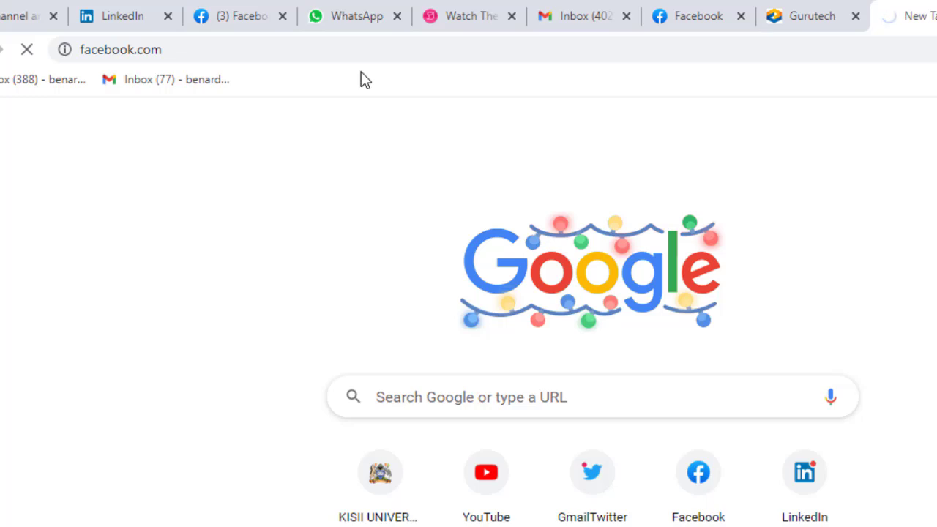
left_click(181, 56)
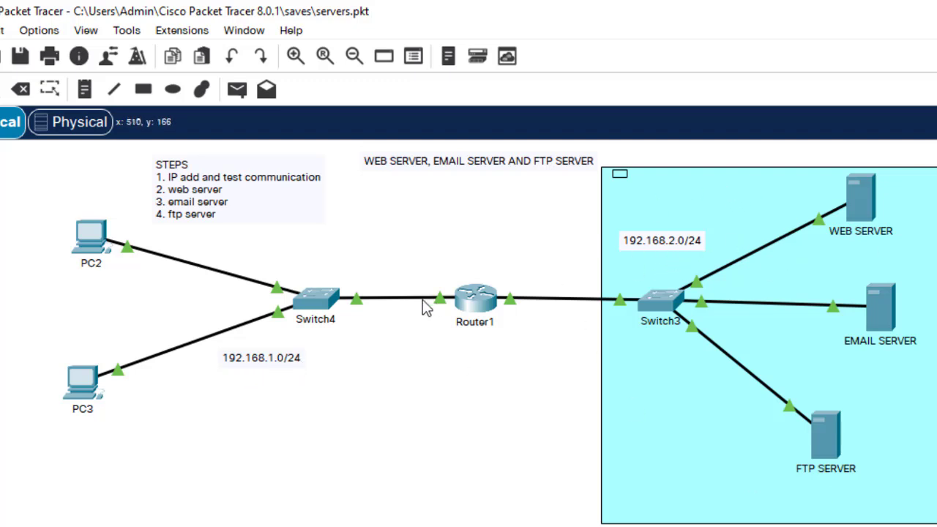
left_click(88, 242)
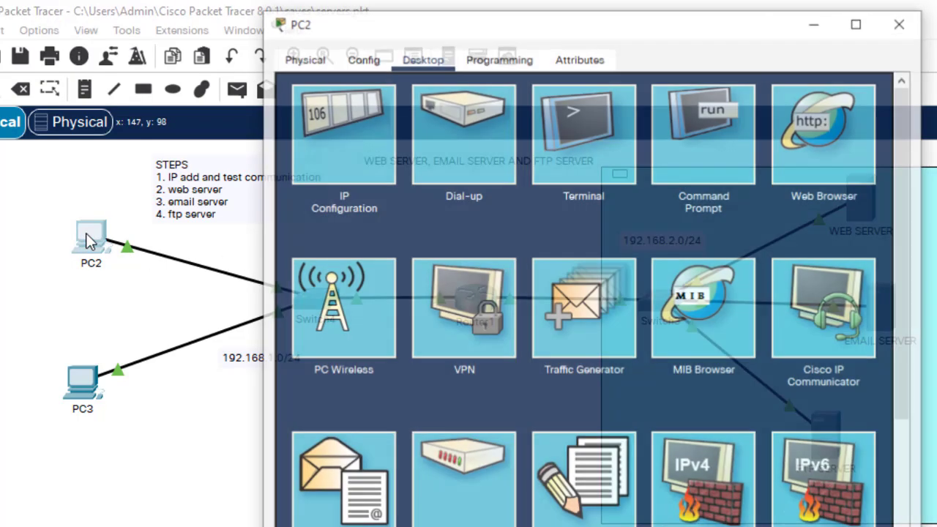
left_click(331, 167)
left_click(575, 189)
double_click(518, 190)
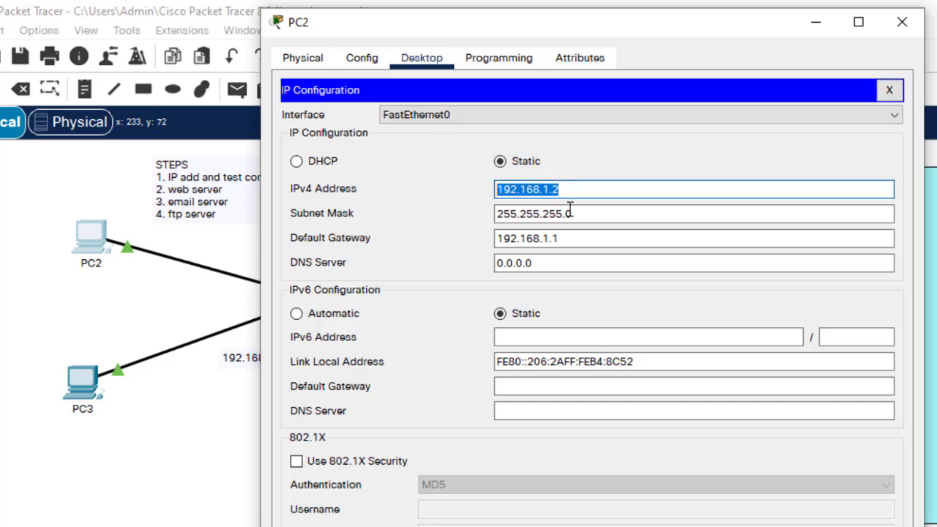
double_click(528, 238)
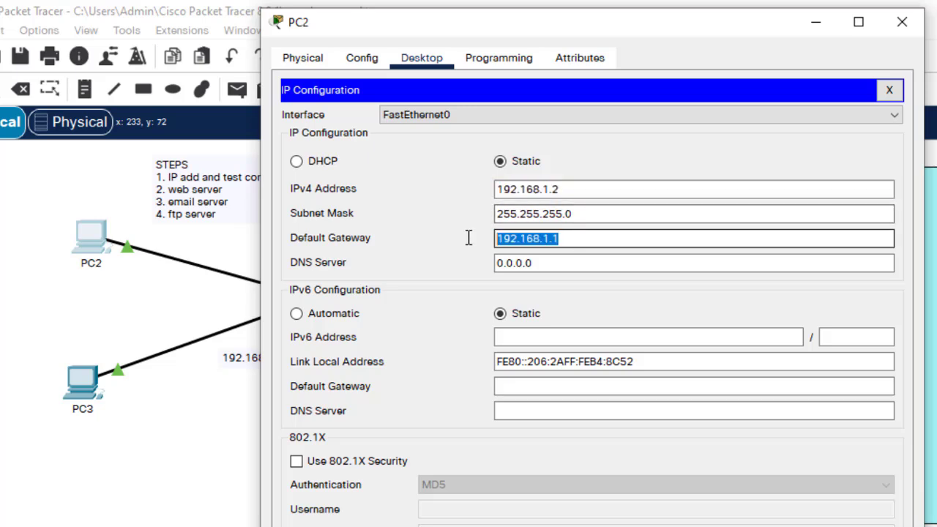
left_click(903, 22)
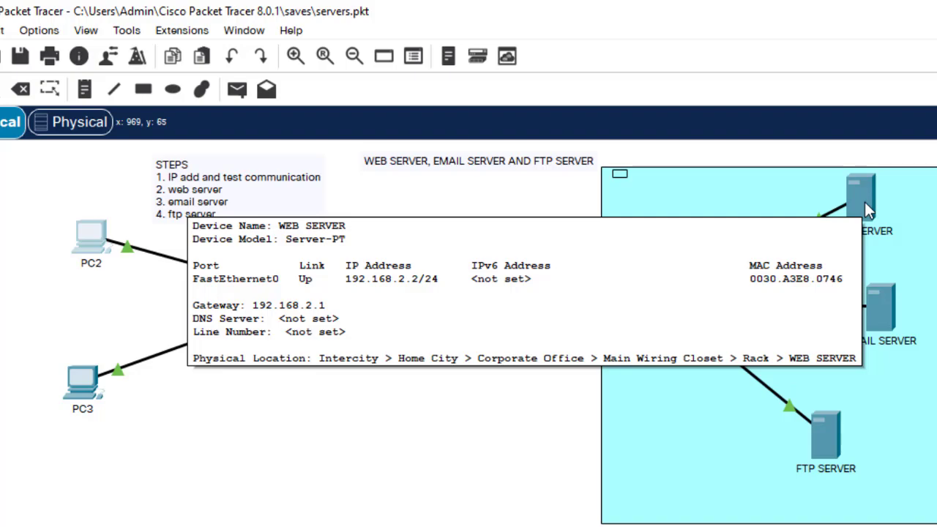
left_click(865, 202)
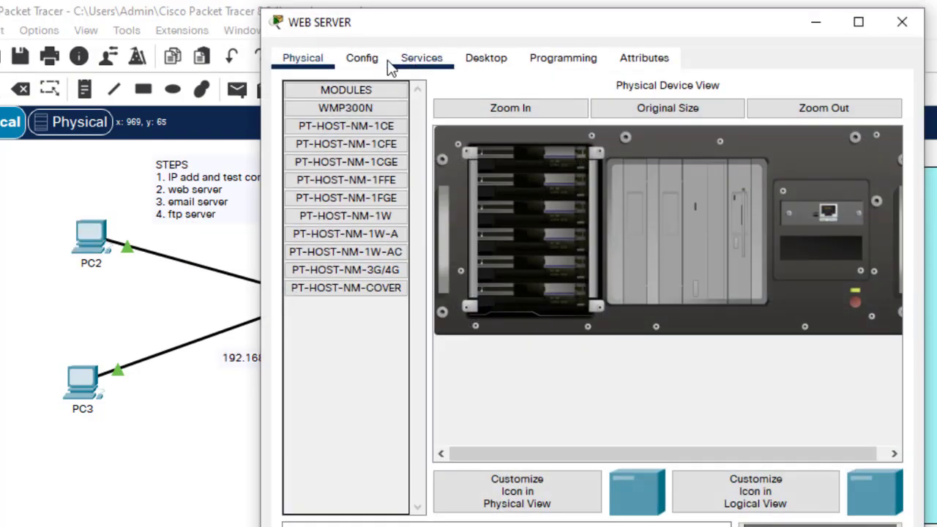
left_click(486, 62)
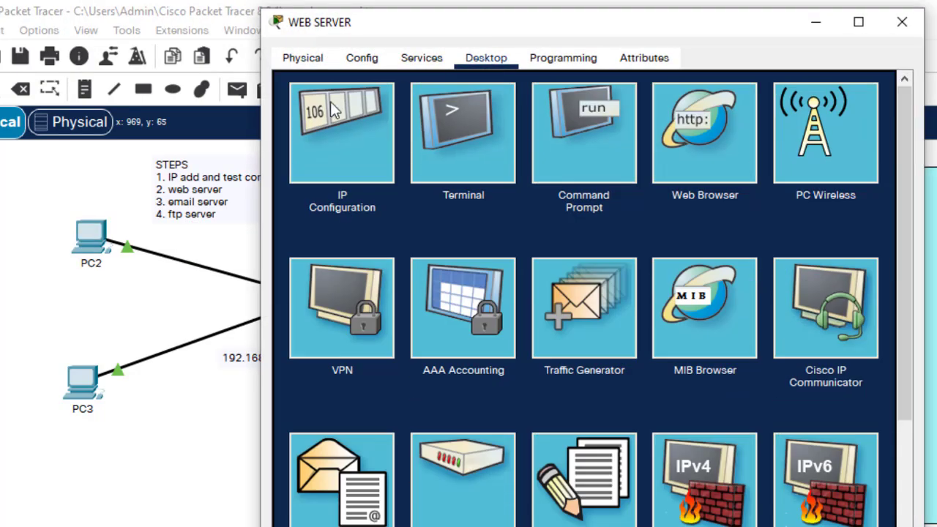
left_click(330, 102)
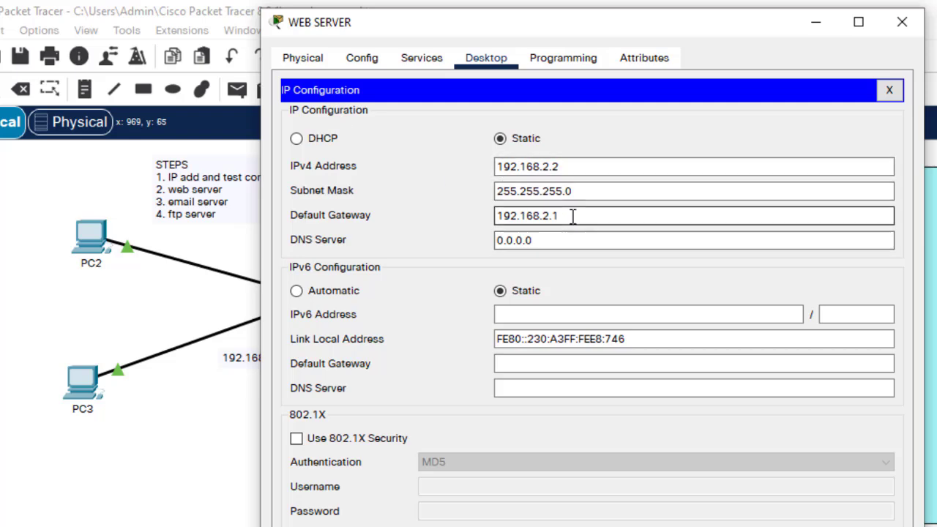
left_click_drag(574, 216, 451, 209)
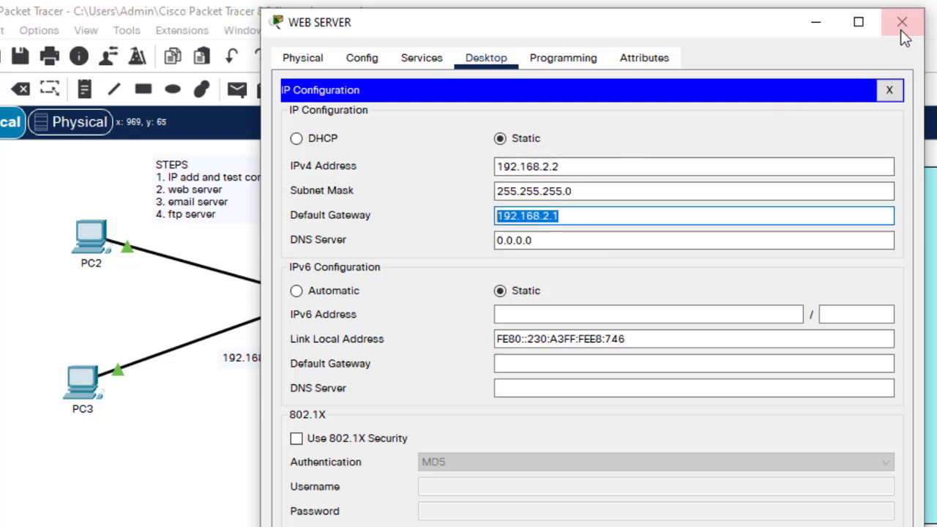
left_click(903, 27)
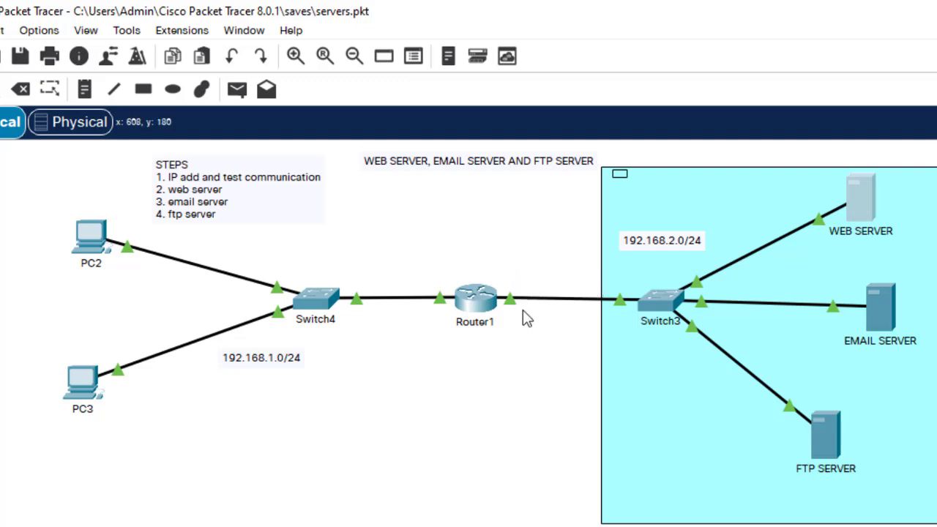
Open PC3's IP Configuration from its Desktop applications.
mouse_move(519, 299)
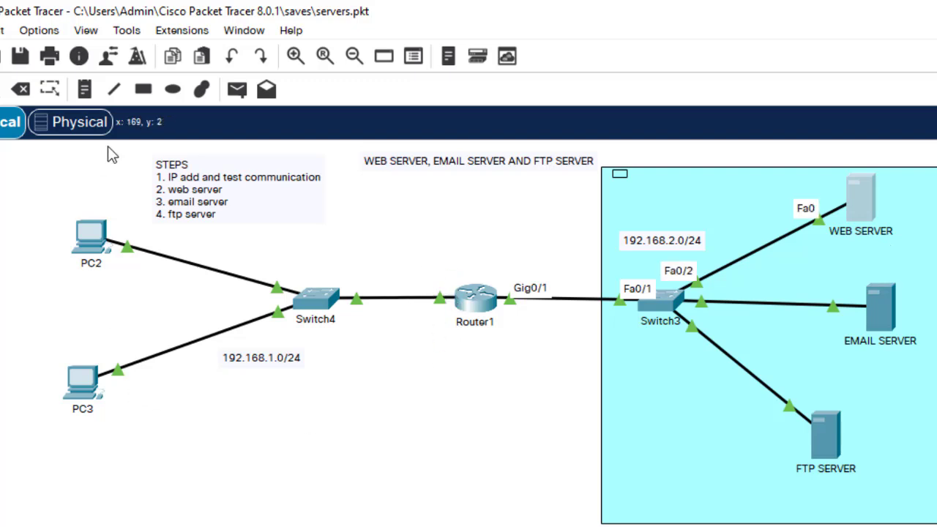
left_click(78, 387)
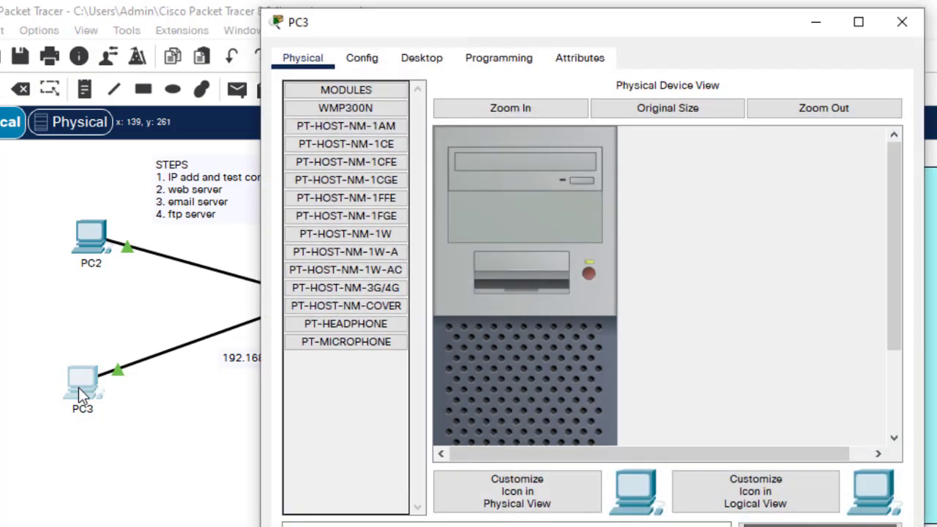
left_click(431, 61)
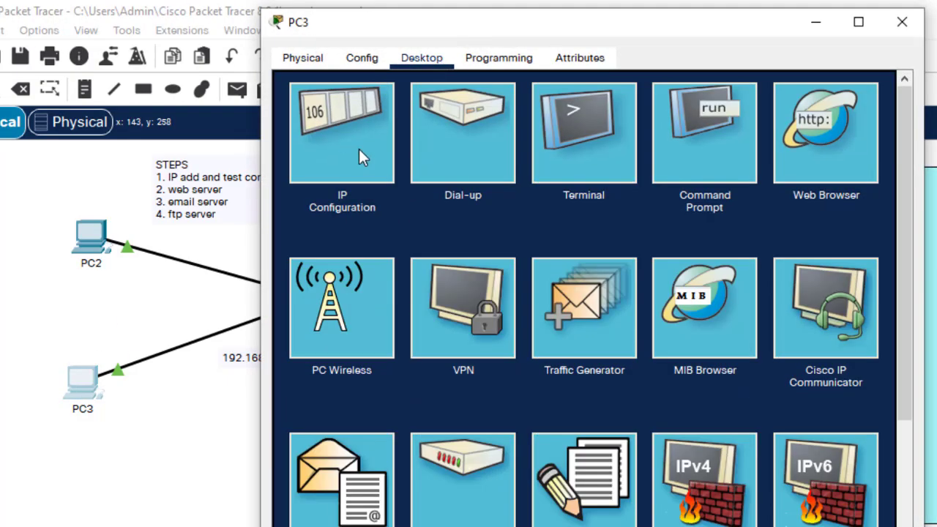
left_click(359, 157)
Check PC3's IPv4 address 192.168.1.3 and default gateway 192.168.1.1, then close the window.
left_click(556, 189)
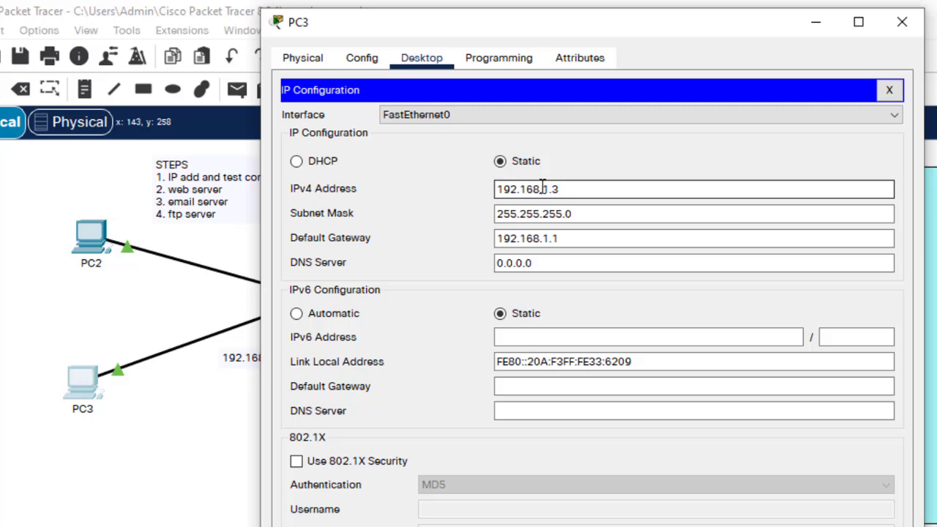
left_click(541, 244)
left_click_drag(569, 247, 447, 247)
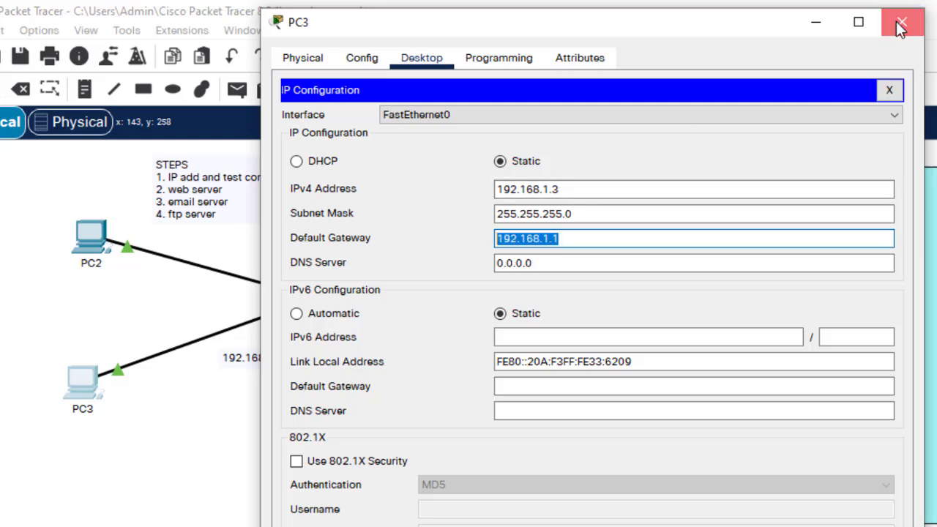
left_click(901, 26)
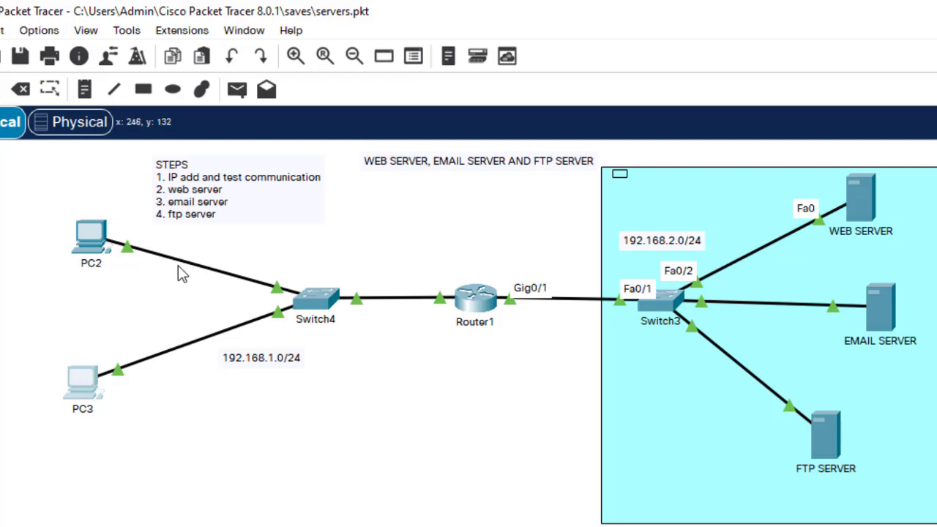
mouse_move(164, 257)
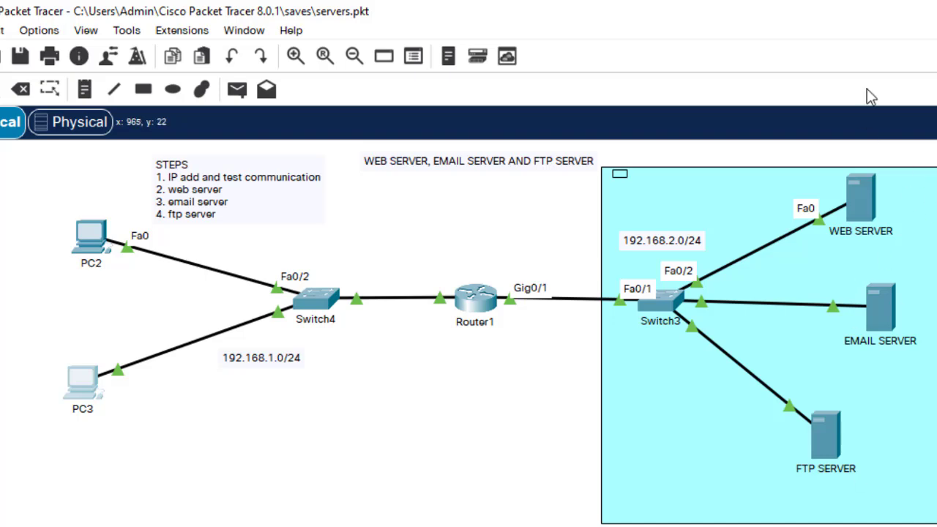
Ping 192.168.2.3 from PC3's Command Prompt, stopping it early with Ctrl+C.
left_click(71, 386)
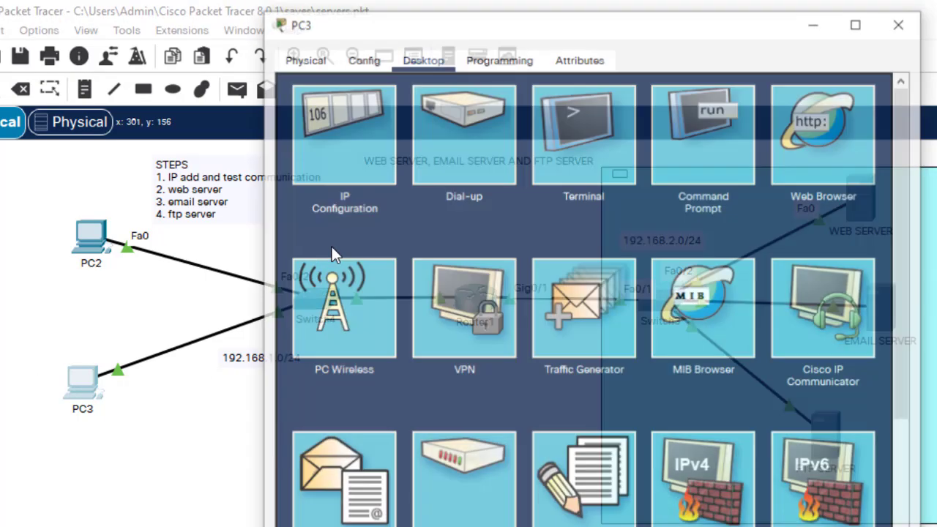
left_click(704, 140)
type("ping 192.168.2.3")
key("Return")
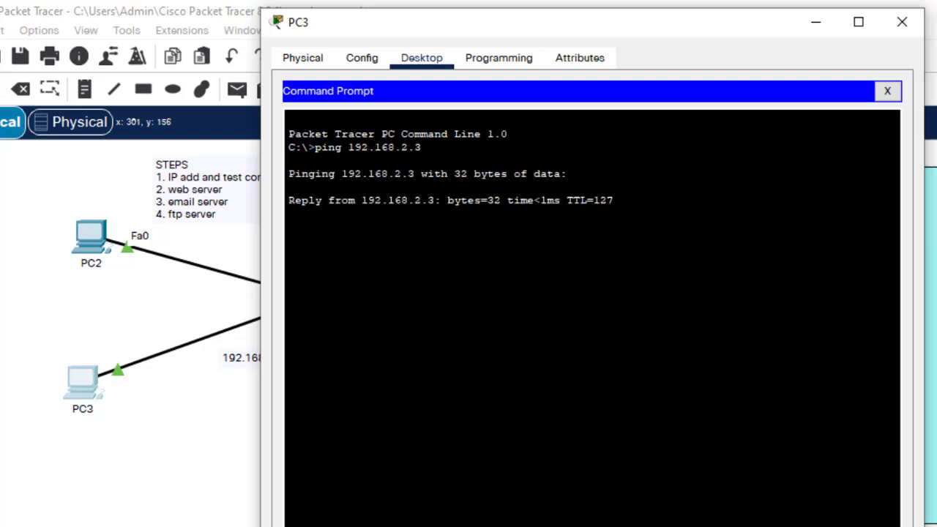
key("ctrl+c")
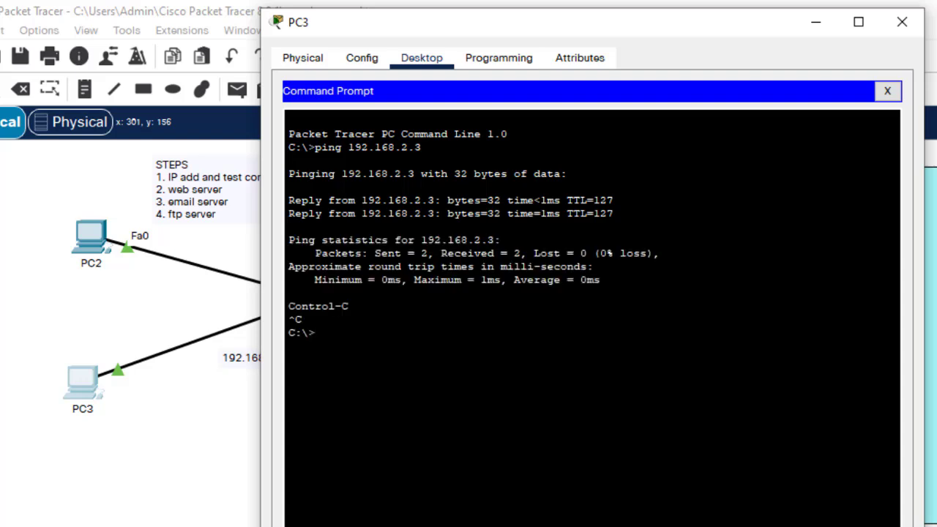
Ping 192.168.2.2 and 192.168.2.4 from PC3, then close the Command Prompt.
key("Up")
key("BackSpace")
type("2.168.2.2")
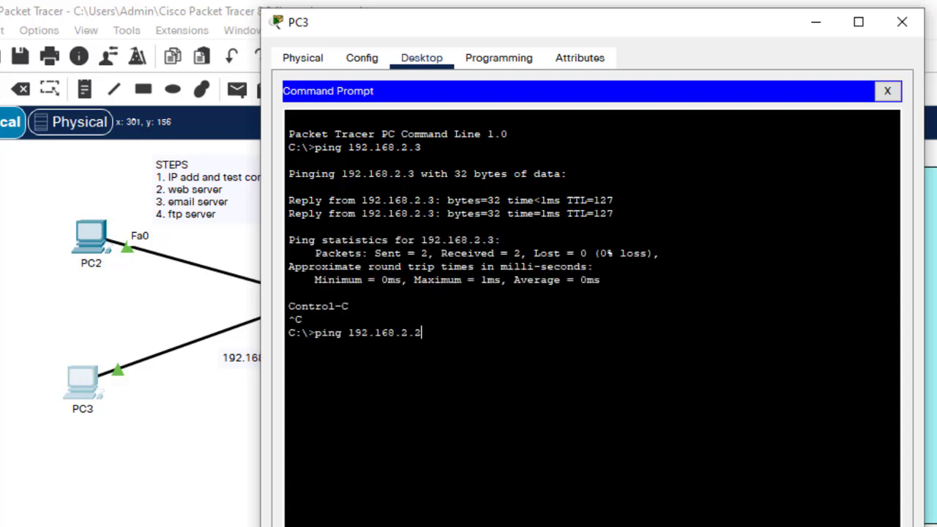
key("Return")
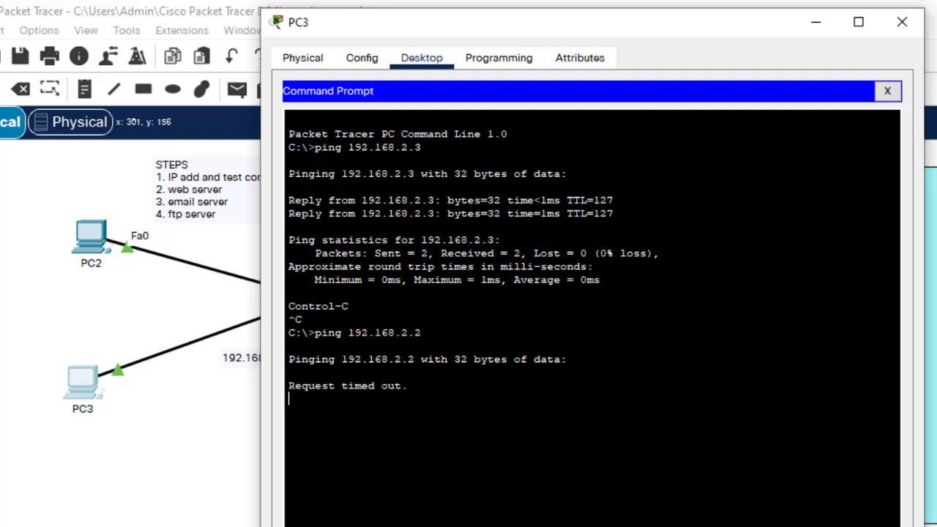
key("ctrl+c")
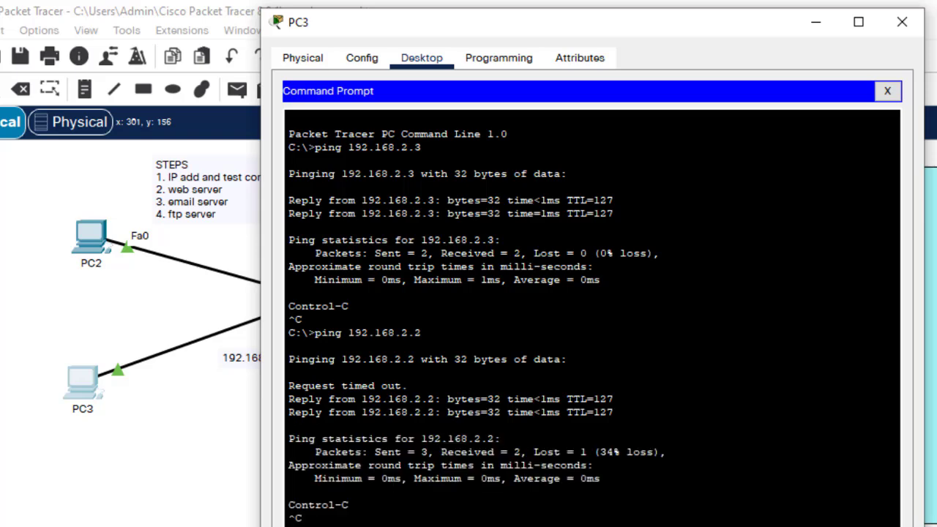
type("ping 192.168.2.4")
key("Return")
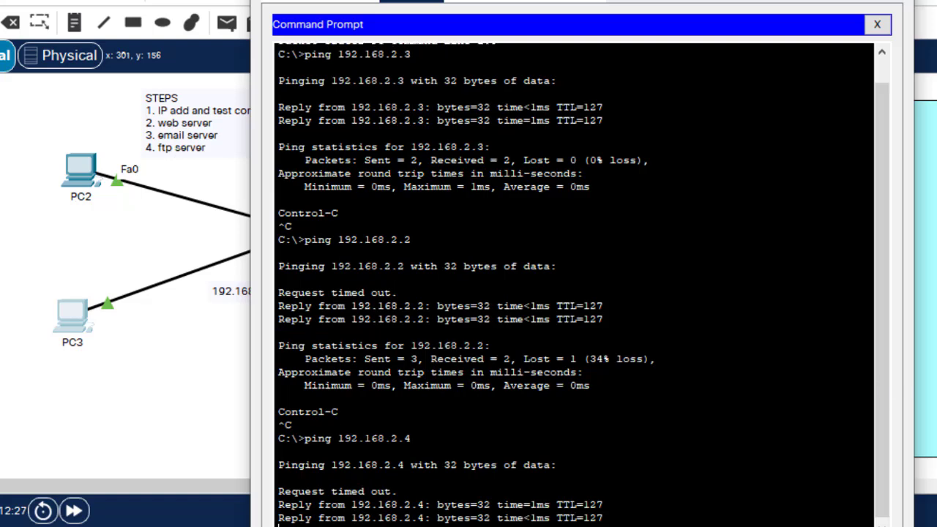
key("alt+F4")
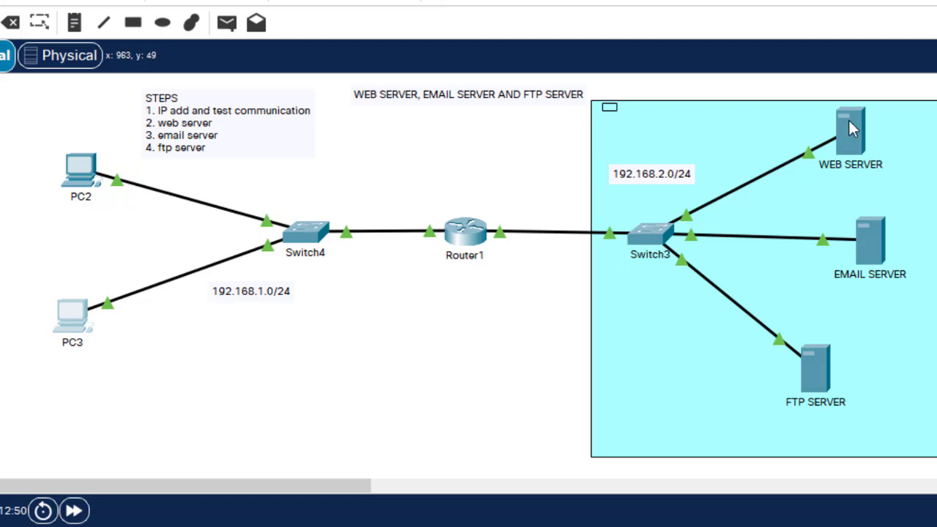
Enter 192.168.2.2 in the URL field of PC3's web browser.
mouse_move(849, 122)
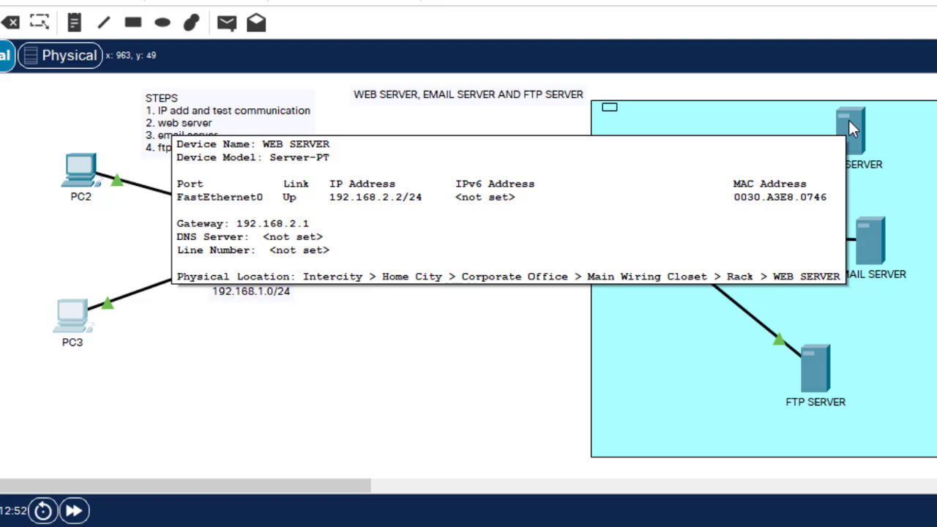
left_click(71, 322)
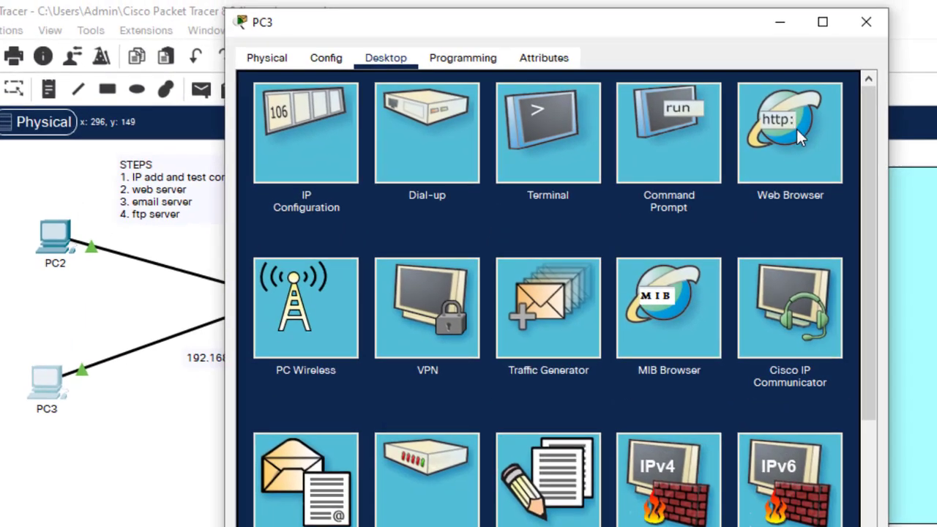
left_click(797, 129)
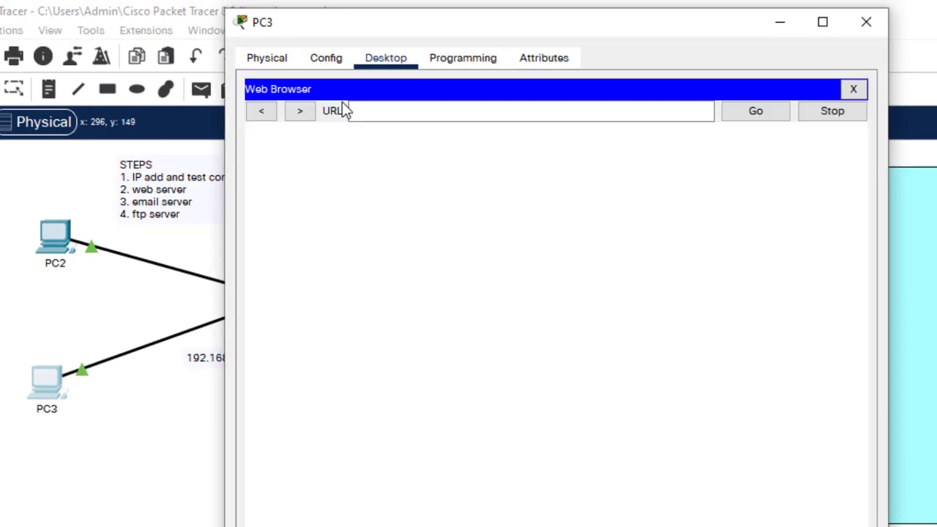
left_click(391, 115)
type("192.168")
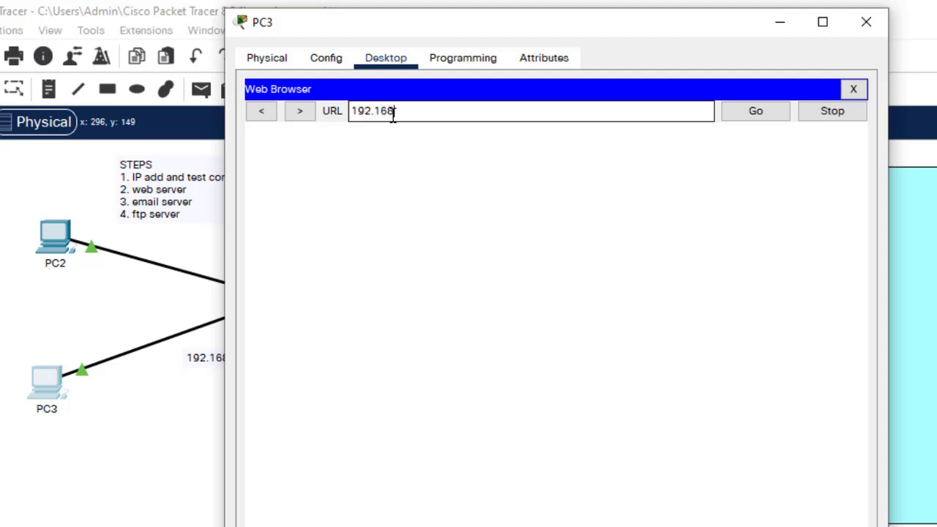
type(".2.2")
left_click(791, 28)
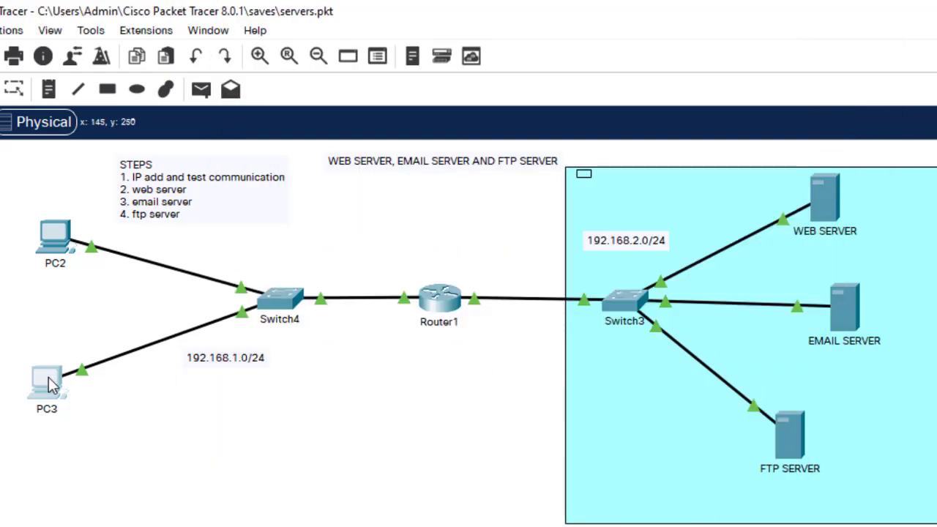
left_click(46, 376)
left_click(454, 115)
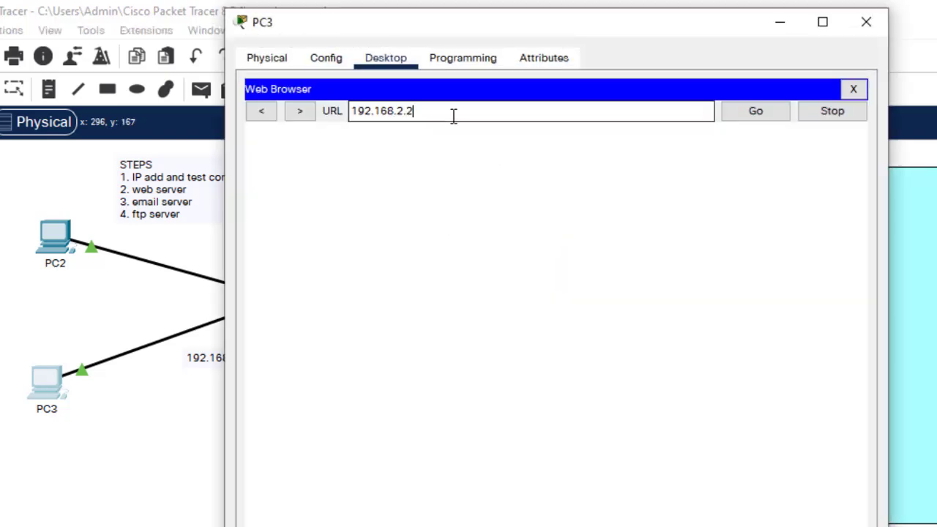
key("Return")
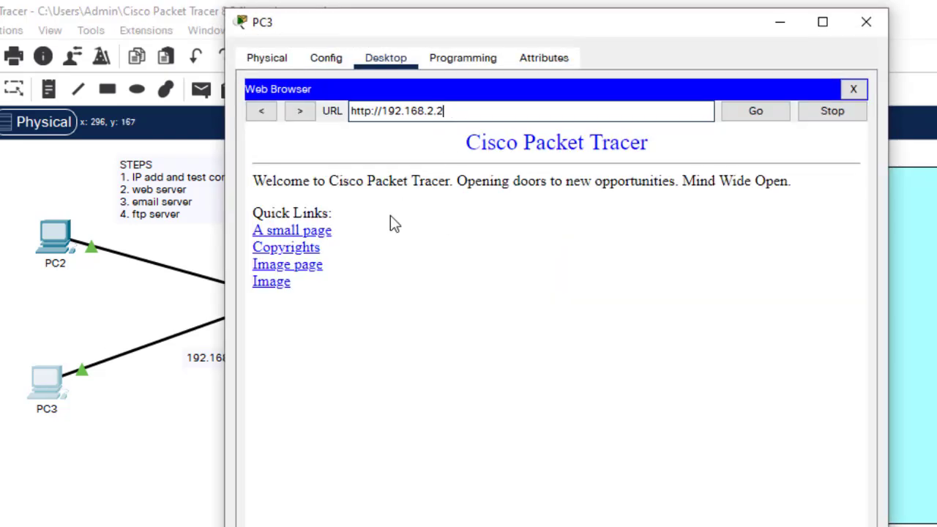
left_click_drag(329, 310, 388, 139)
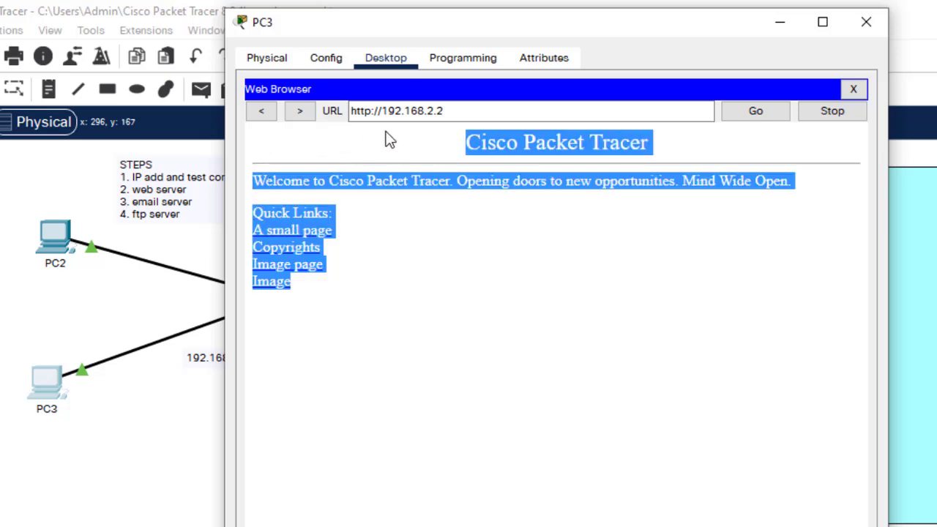
left_click(438, 241)
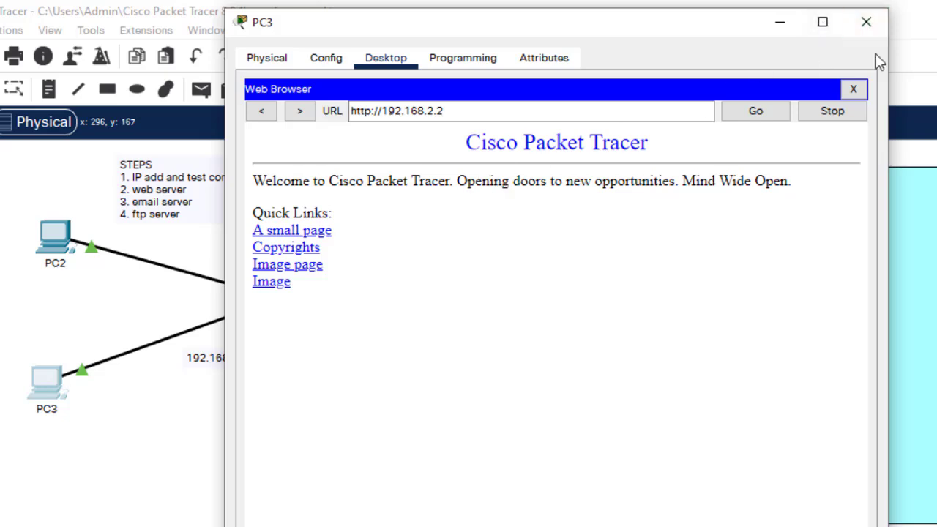
Review the welcome page once more, then close PC3's window.
left_click(779, 23)
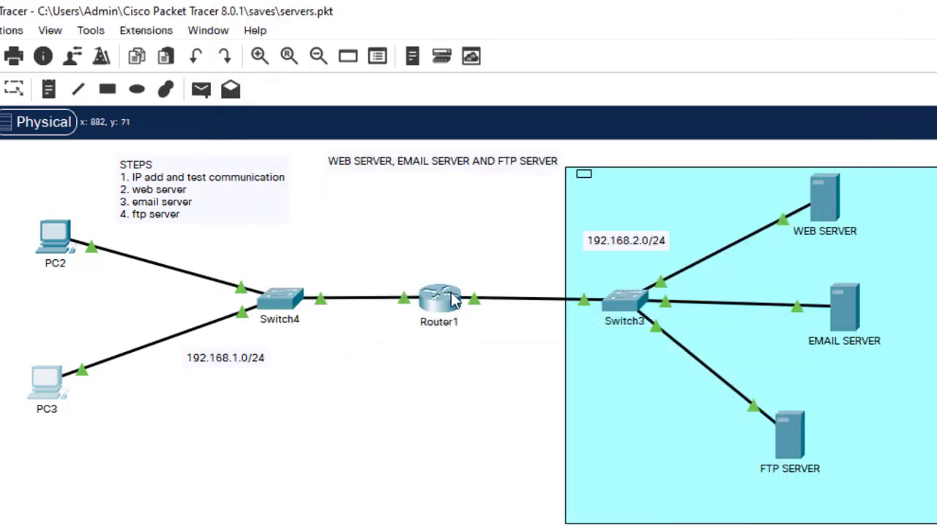
left_click(49, 384)
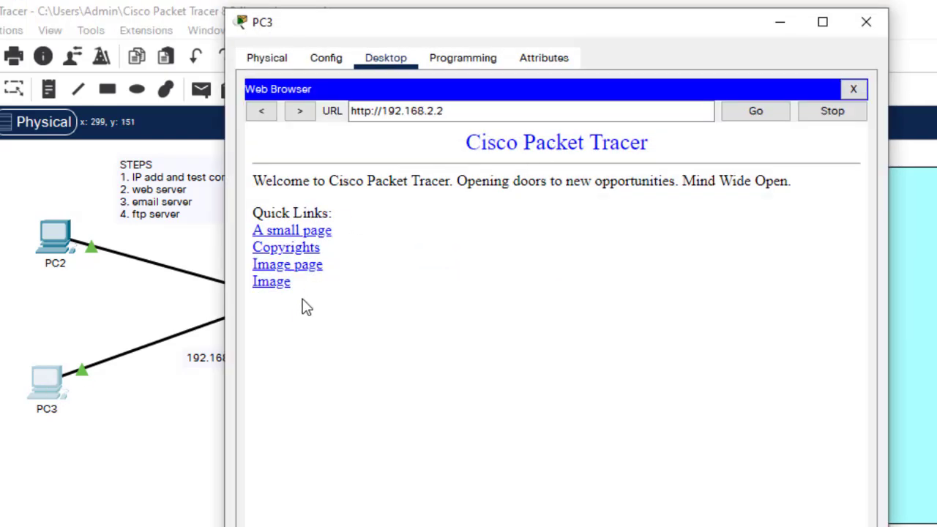
left_click_drag(303, 305, 349, 138)
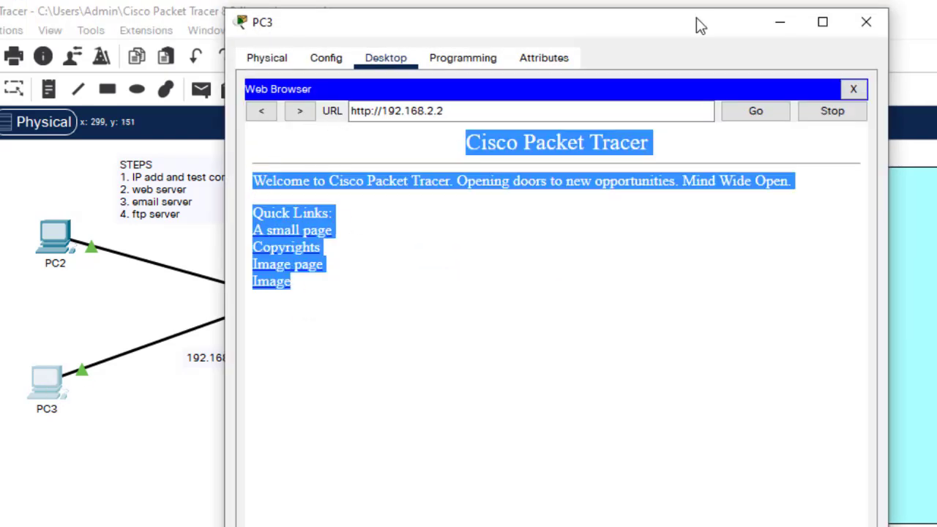
left_click(870, 24)
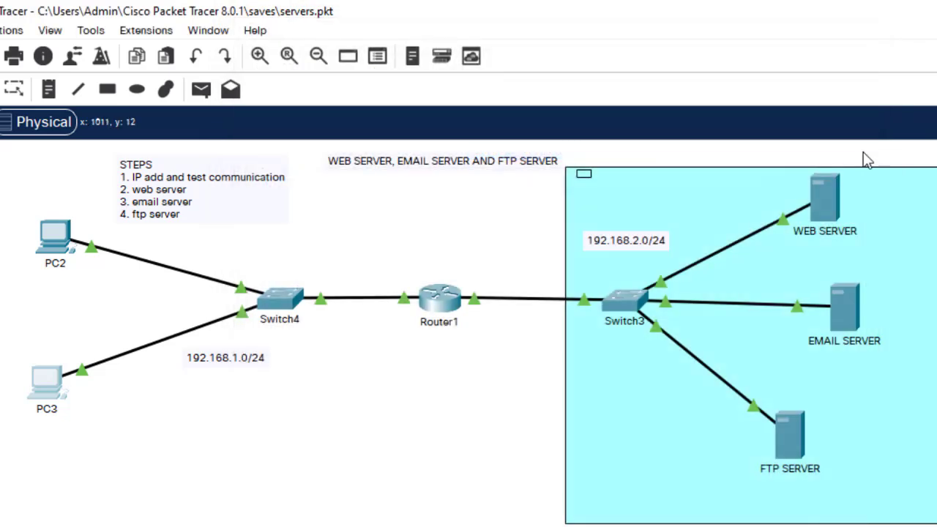
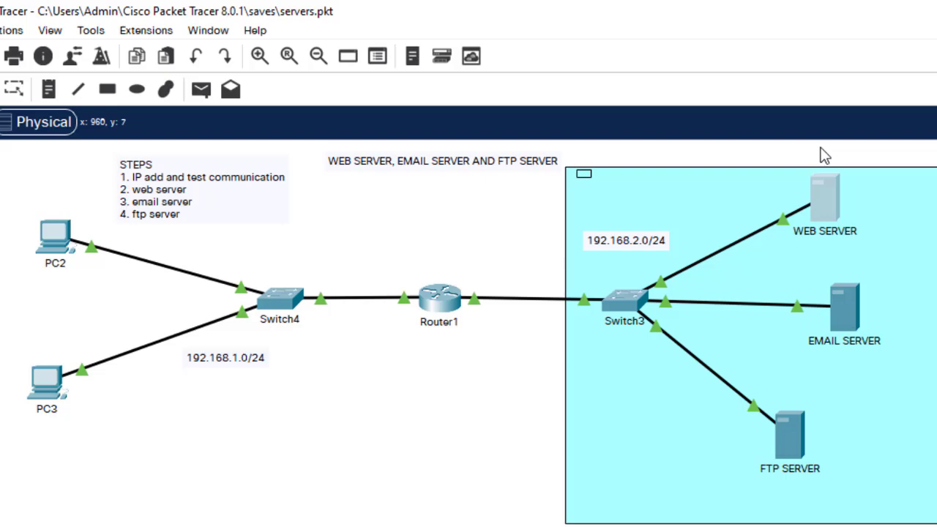
Open the web server's HTTP service to list its default web files.
left_click(831, 199)
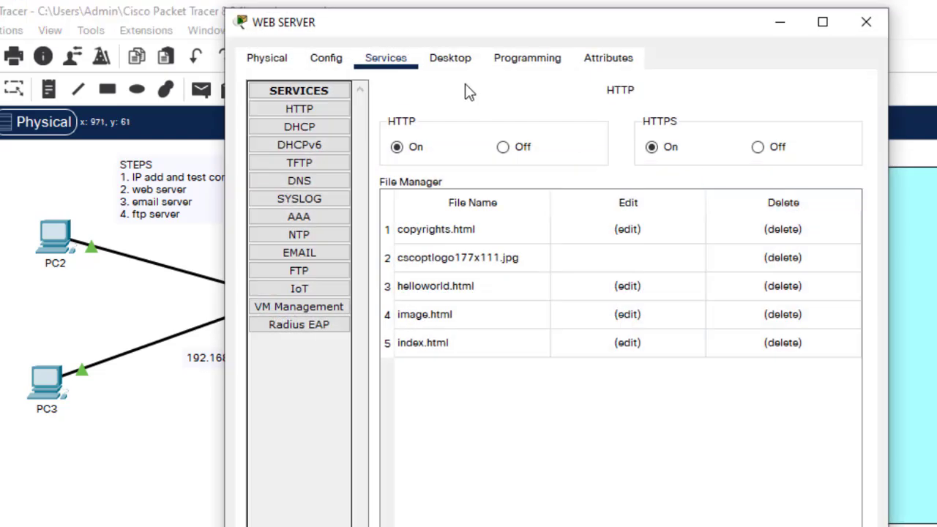
left_click(452, 60)
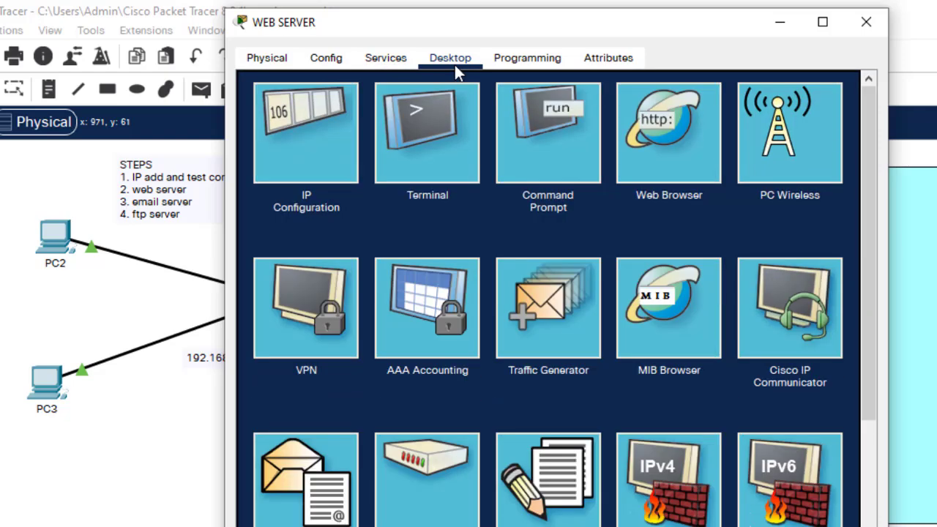
left_click(400, 63)
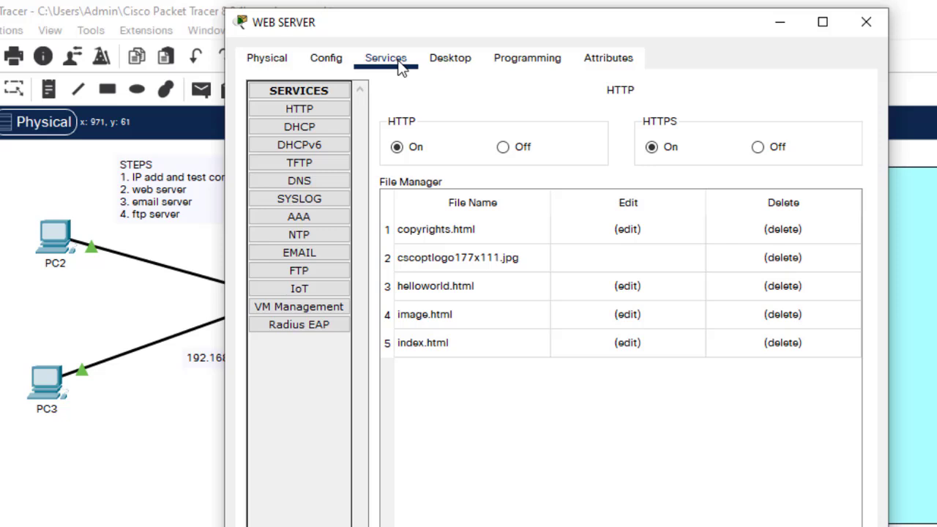
left_click(309, 114)
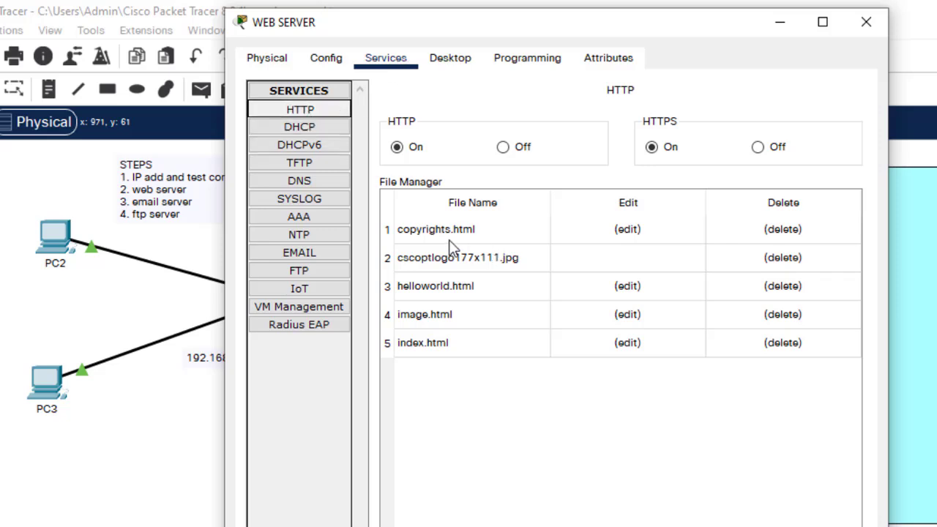
left_click_drag(449, 238, 454, 343)
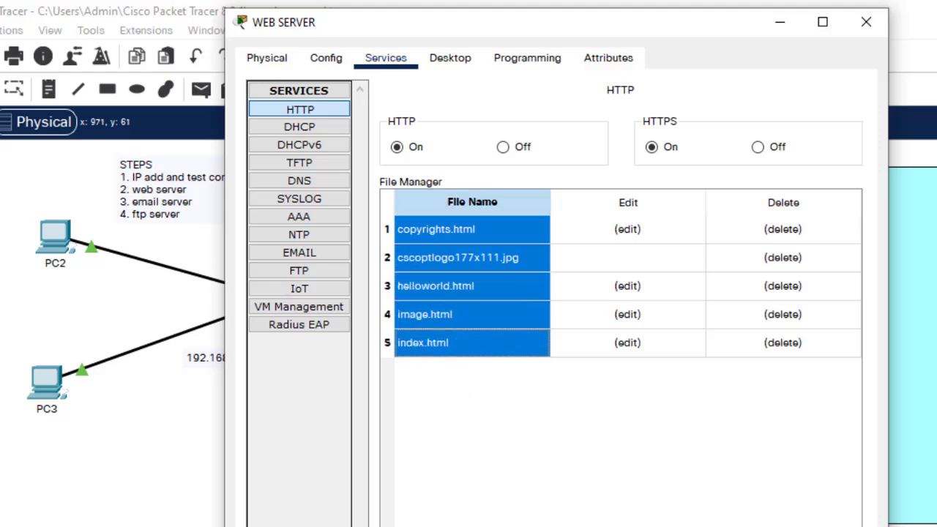
left_click(49, 371)
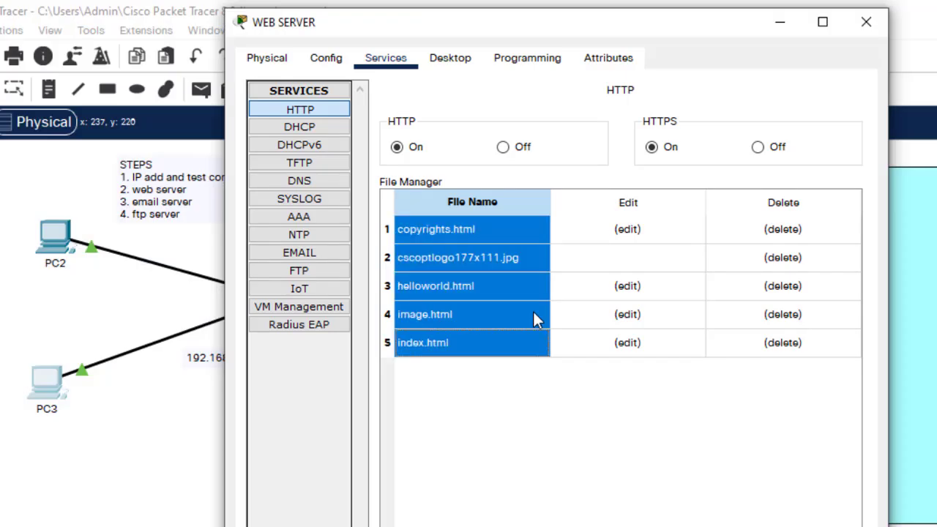
Delete copyrights.html, cscoptlogo177x111.jpg, index.html and the other default files, confirming each deletion.
left_click(786, 229)
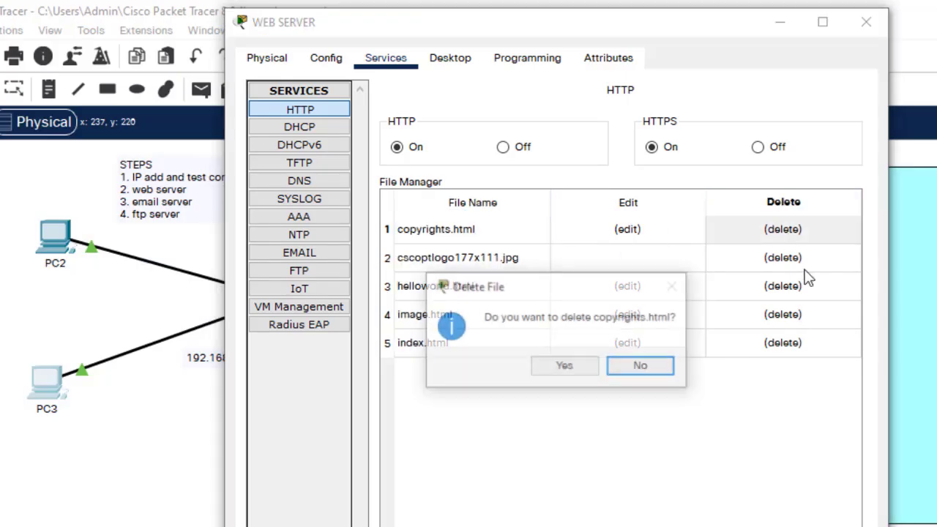
left_click(567, 366)
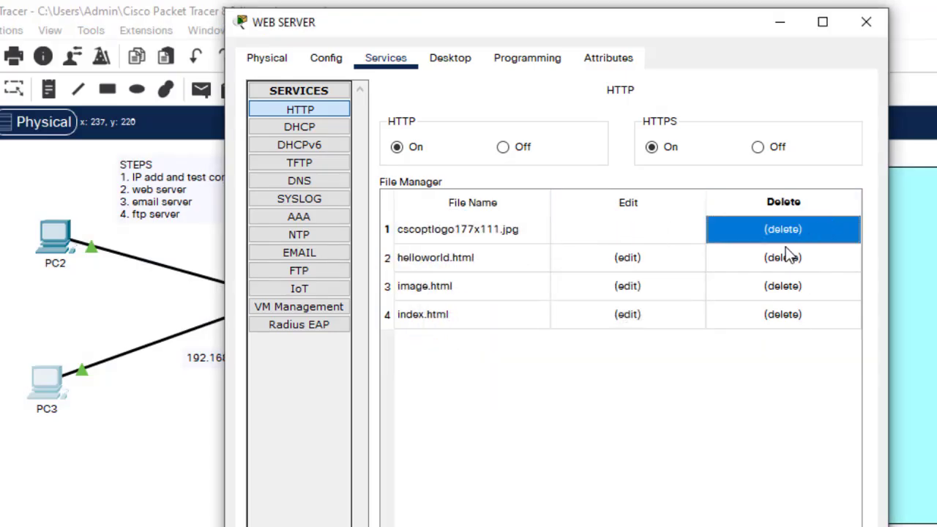
left_click(784, 229)
left_click(591, 366)
left_click(784, 229)
left_click(567, 366)
left_click(805, 227)
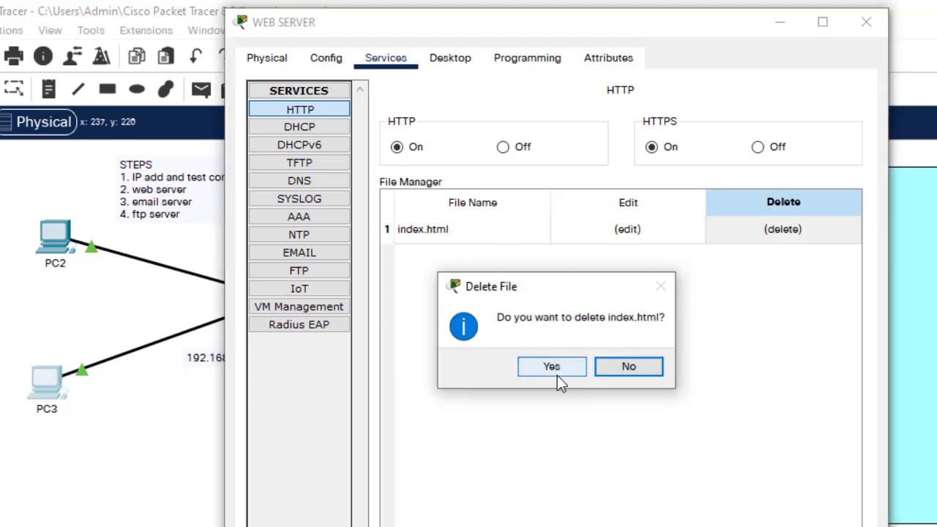
left_click(555, 367)
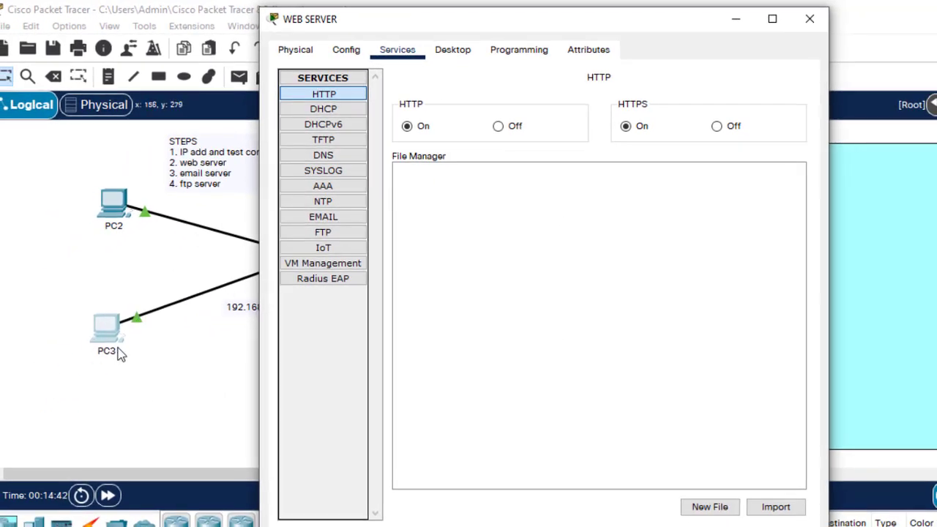
Import index.html from Desktop > Responsive Web Dev > 2021 Devs > Grutech-Solutions, overwriting the existing one.
left_click(777, 507)
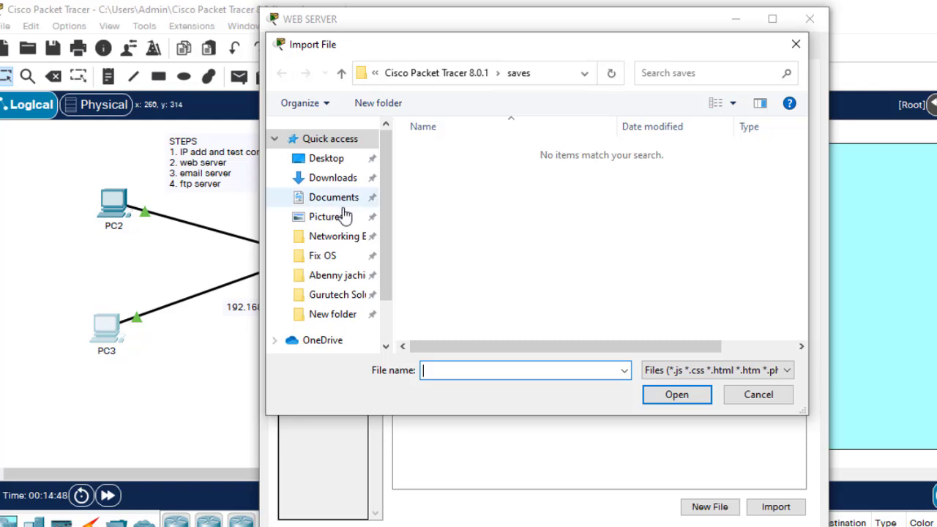
left_click(327, 159)
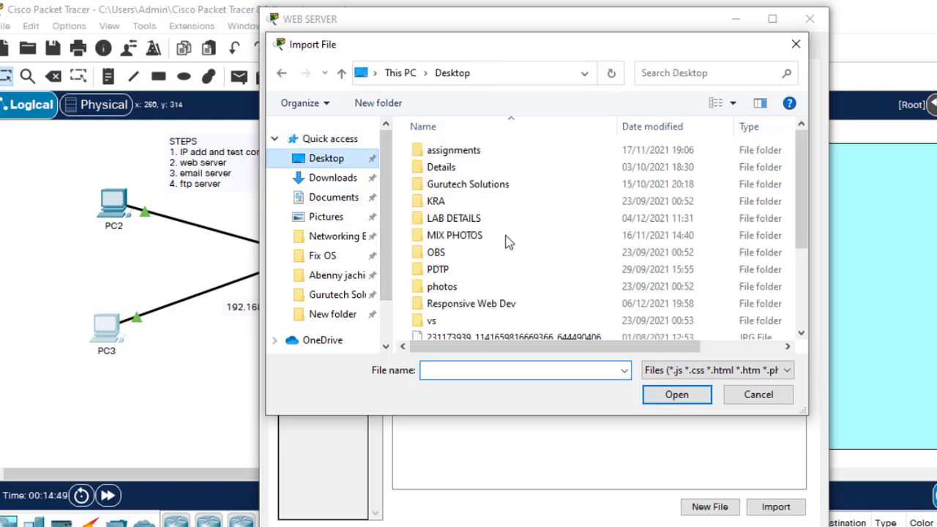
double_click(478, 304)
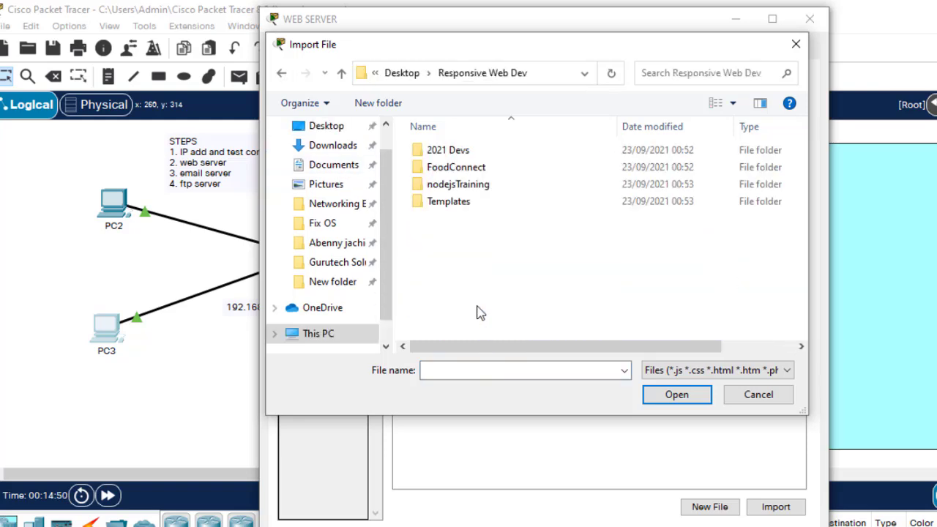
double_click(463, 156)
double_click(468, 166)
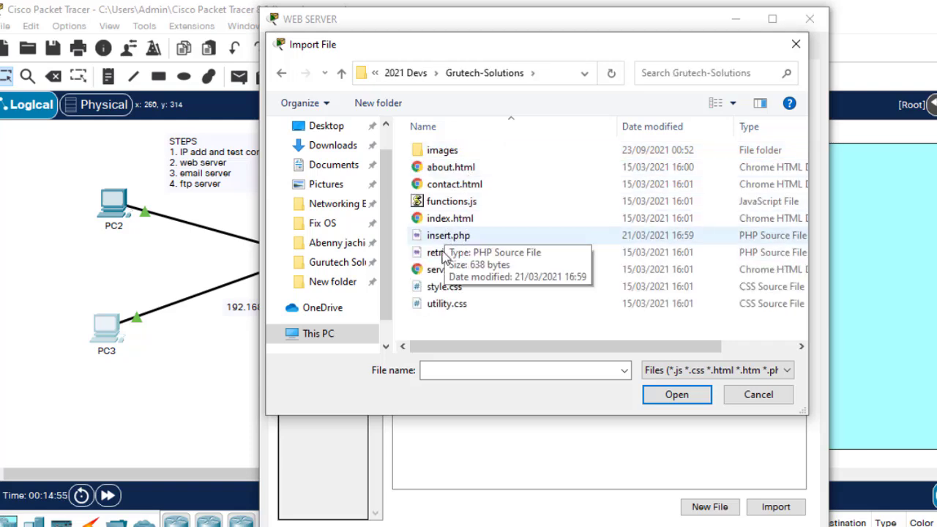
left_click(452, 219)
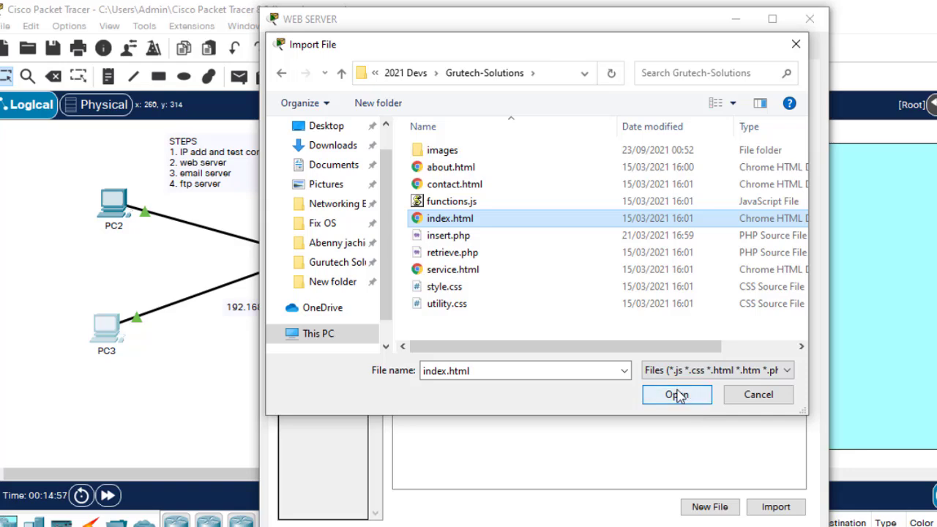
left_click(677, 396)
left_click(590, 316)
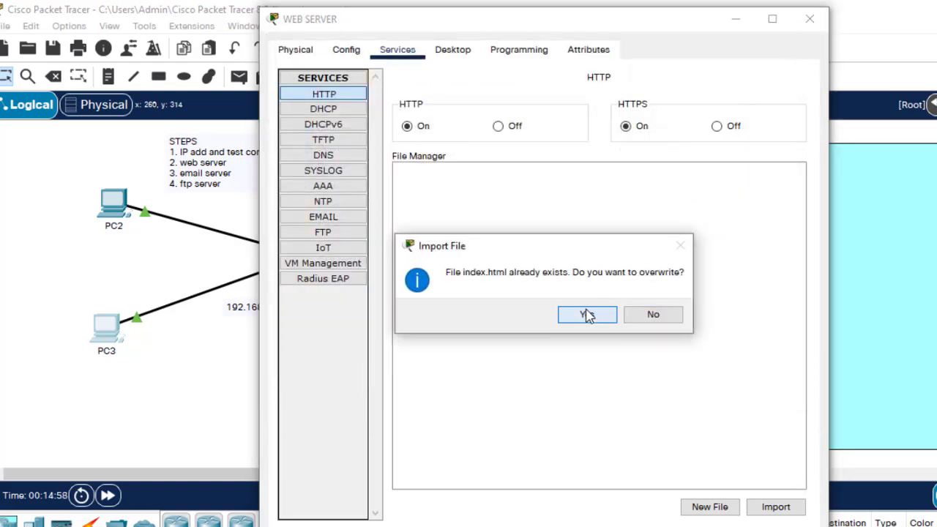
Import style.css and utility.css from the same folder, accepting each overwrite.
left_click(776, 506)
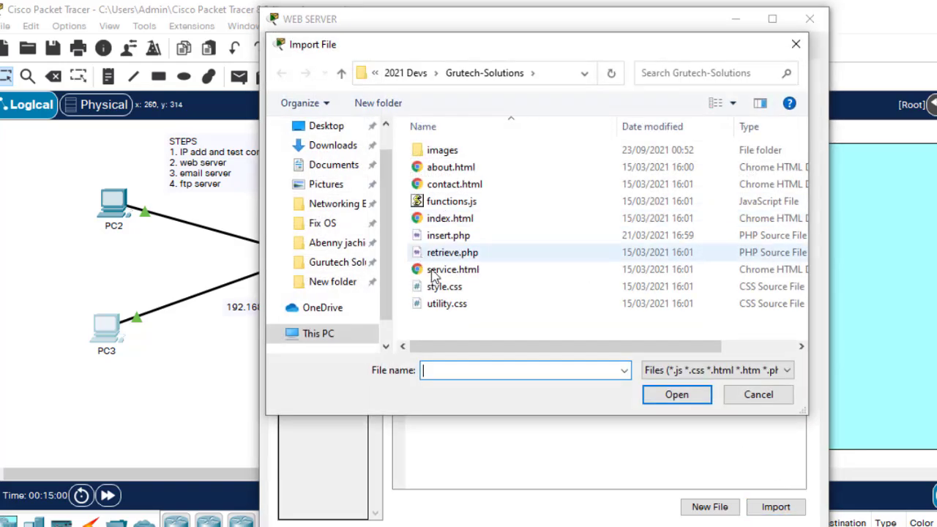
left_click(451, 287)
left_click(705, 399)
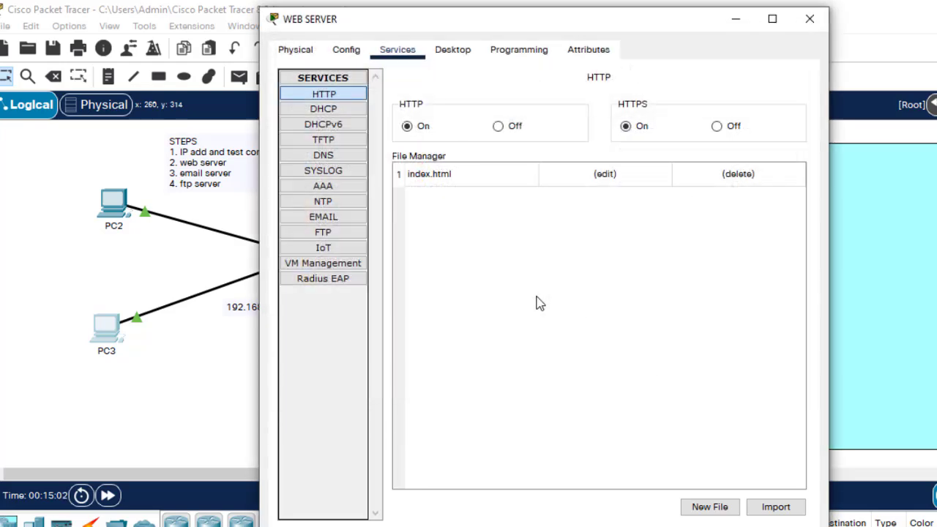
left_click(584, 314)
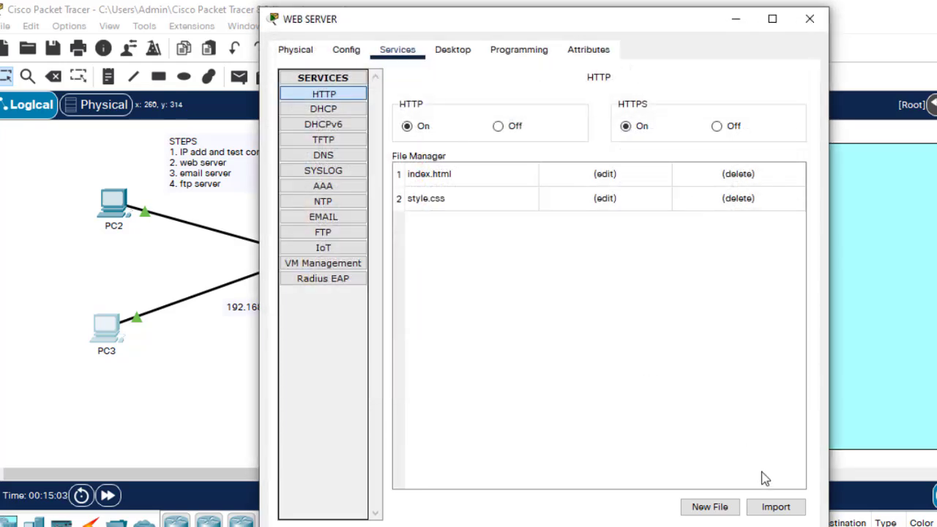
left_click(777, 506)
left_click(446, 303)
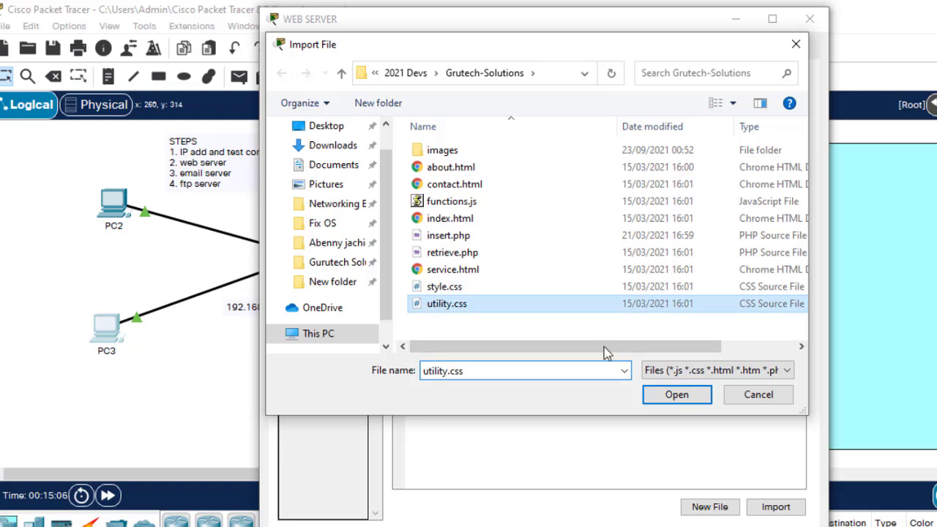
left_click(677, 395)
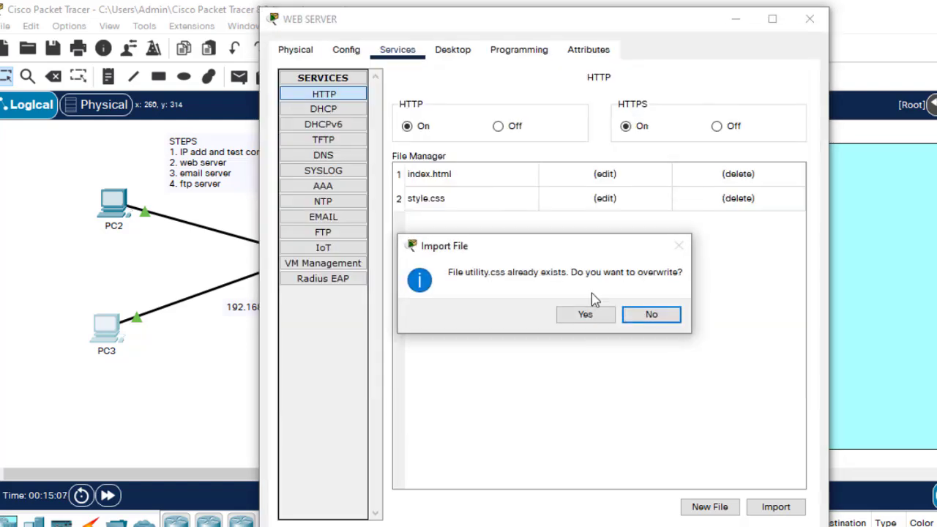
left_click(590, 320)
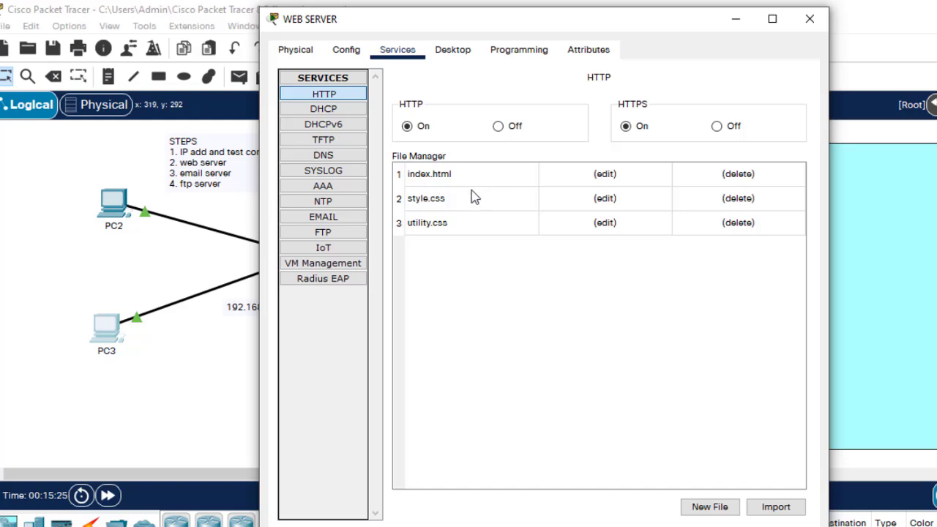
Close the web server and reload the site at 192.168.2.2 in PC3's browser.
left_click(810, 18)
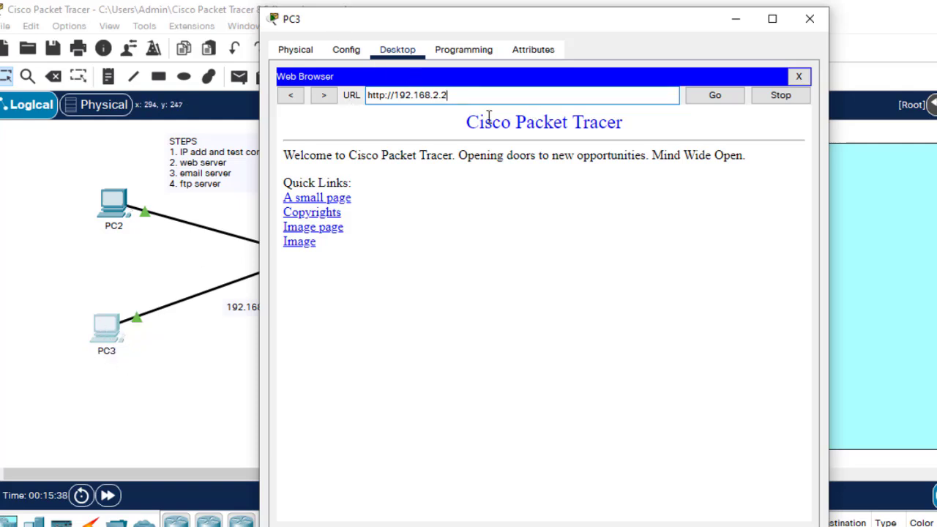
left_click_drag(462, 95, 393, 96)
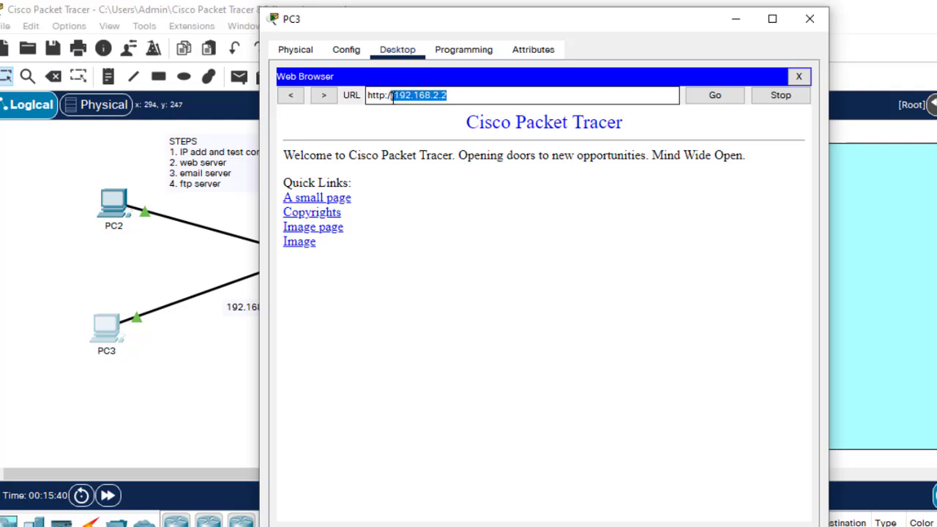
left_click_drag(326, 255, 311, 135)
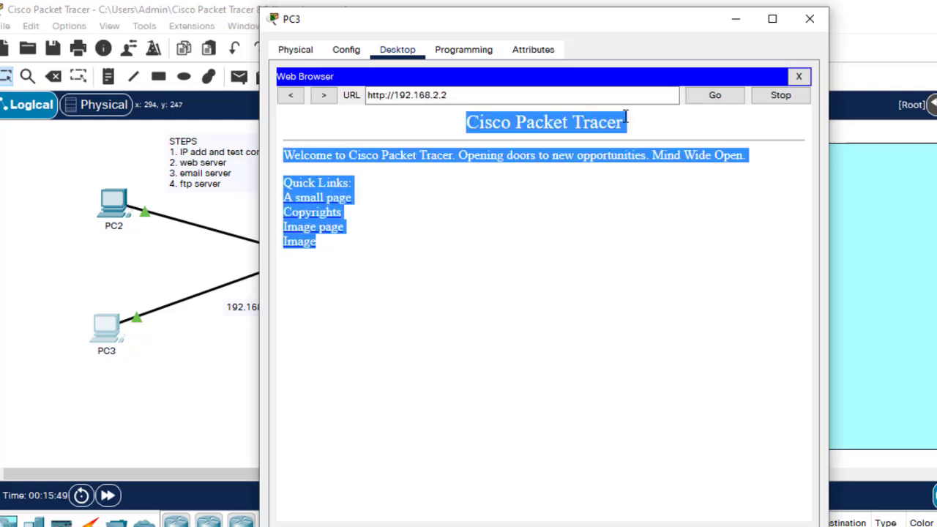
left_click(469, 96)
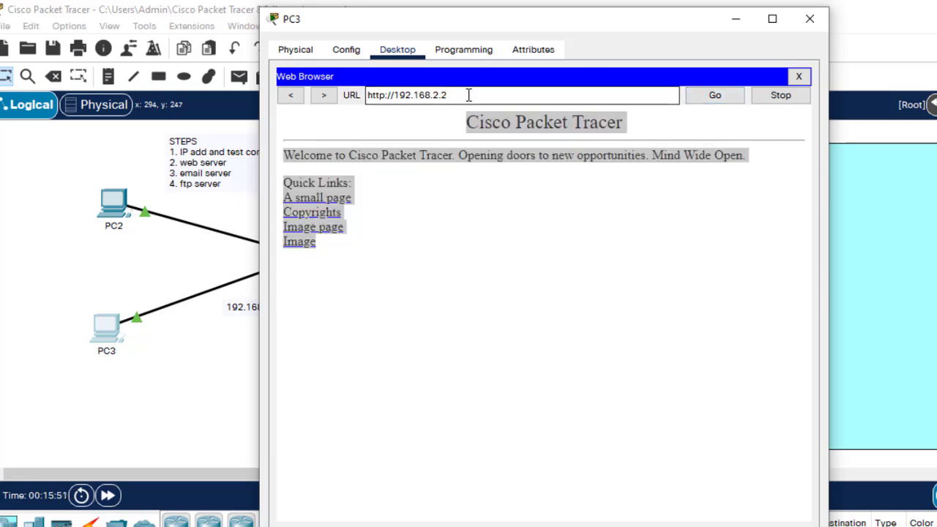
left_click(715, 96)
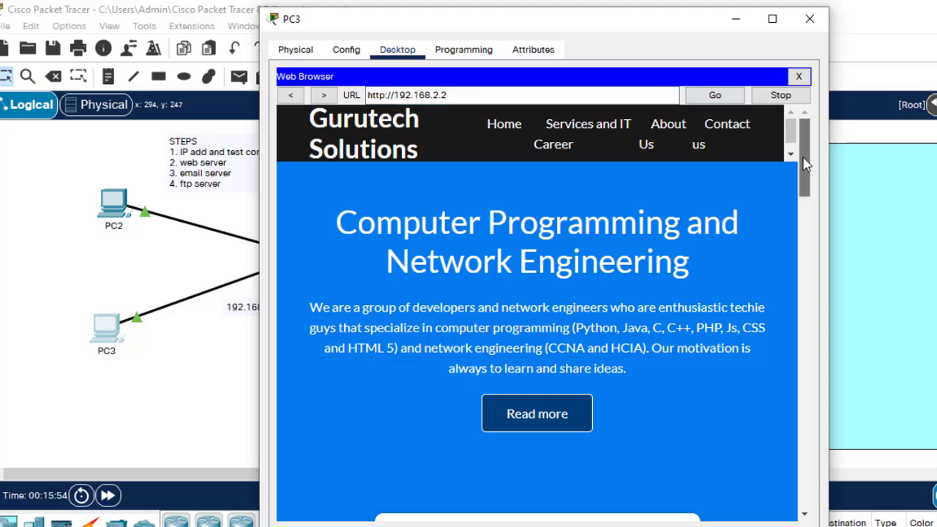
Scroll through the Gurutech Solutions page, then close PC3's window.
left_click_drag(806, 150, 822, 86)
left_click_drag(803, 150, 807, 454)
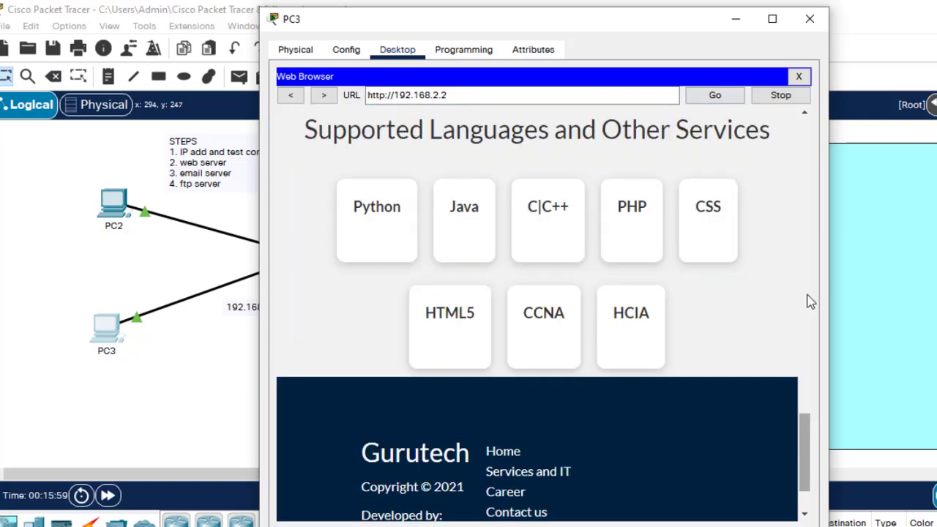
left_click(811, 20)
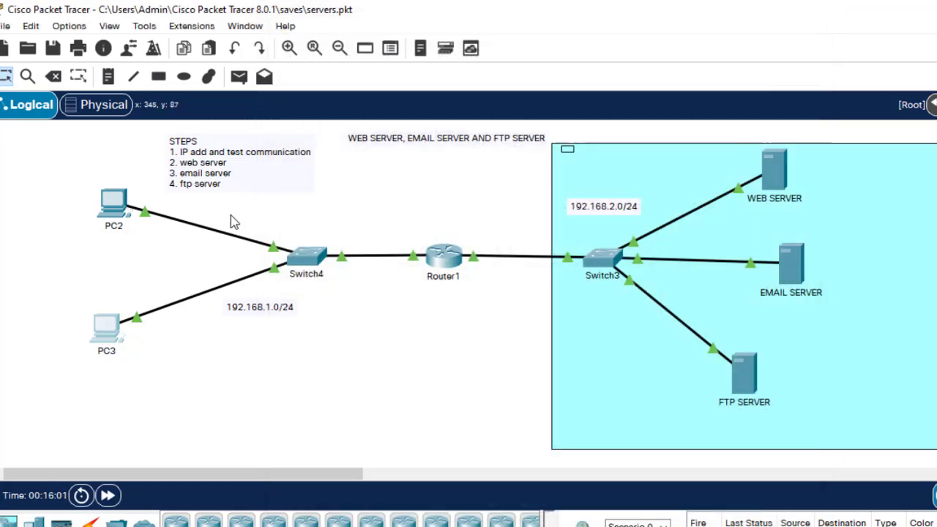
Load 192.168.2.2 in PC2's web browser.
left_click(110, 207)
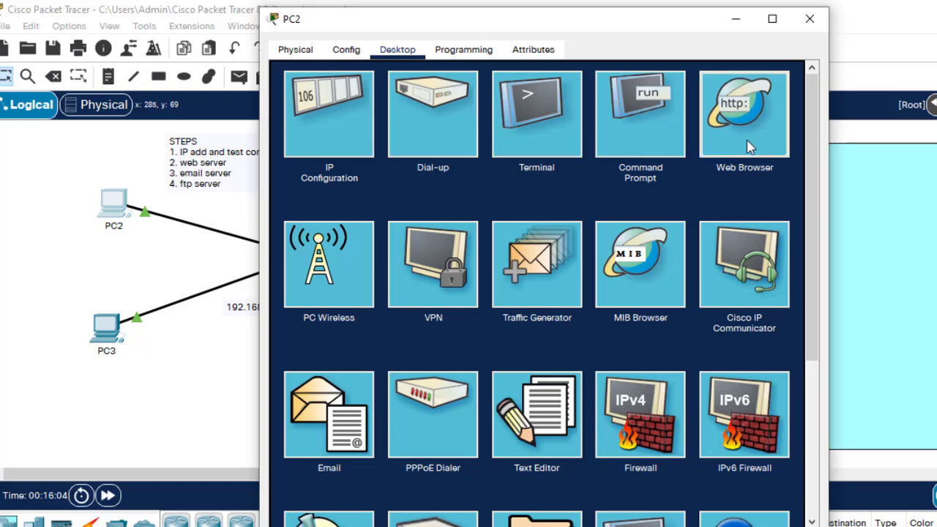
left_click(775, 121)
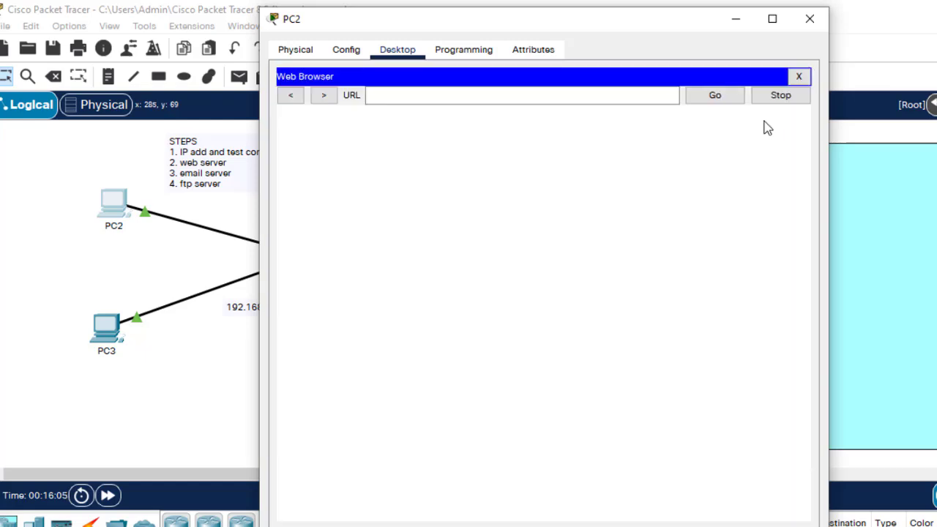
left_click(398, 95)
type("192.168.2.")
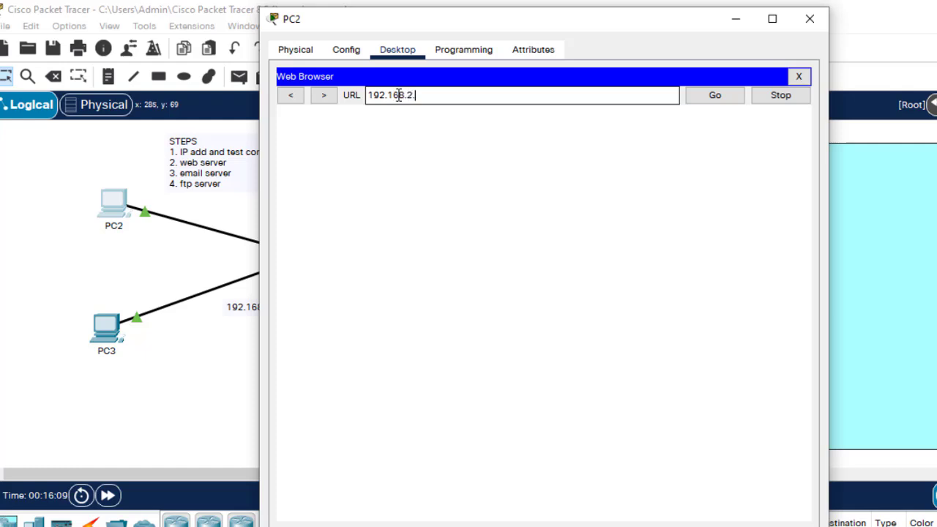
type("2")
key("Return")
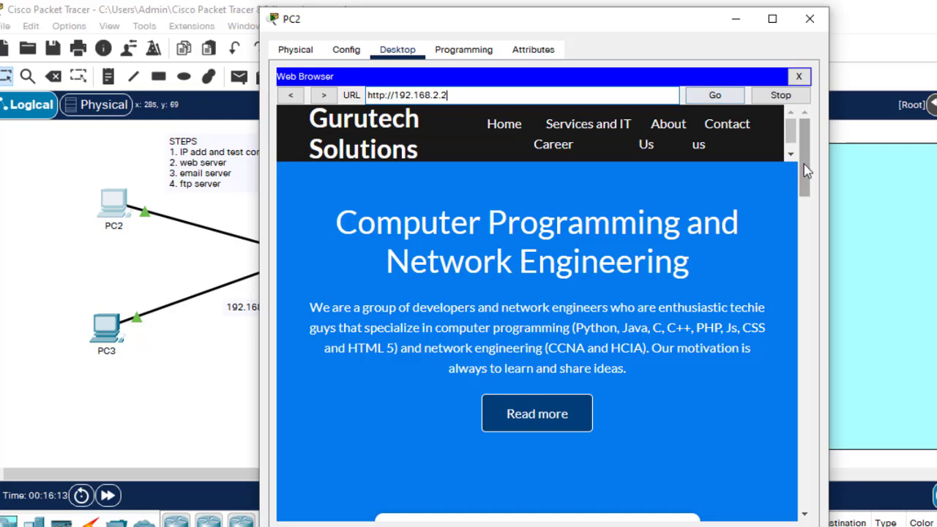
Scroll through the site, close PC2, and bring up the web server's HTTP settings.
left_click_drag(805, 161, 791, 476)
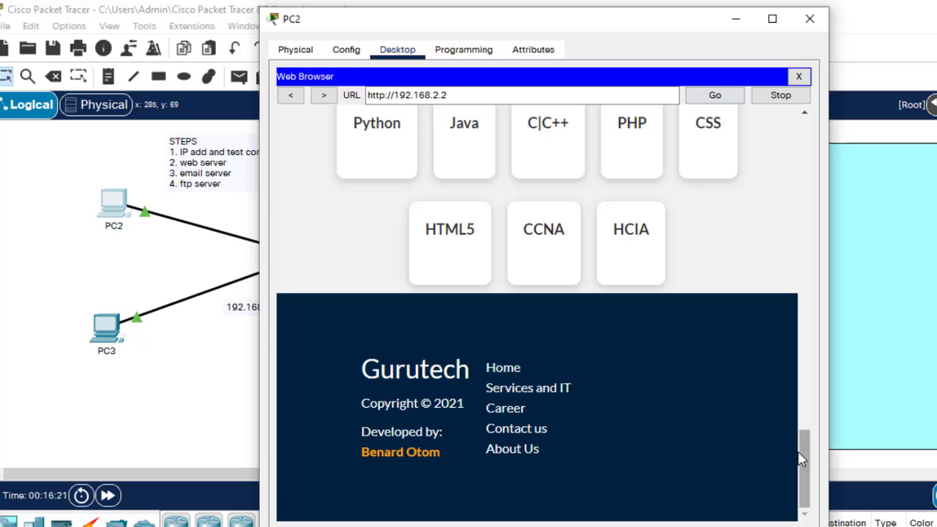
left_click_drag(805, 471, 806, 150)
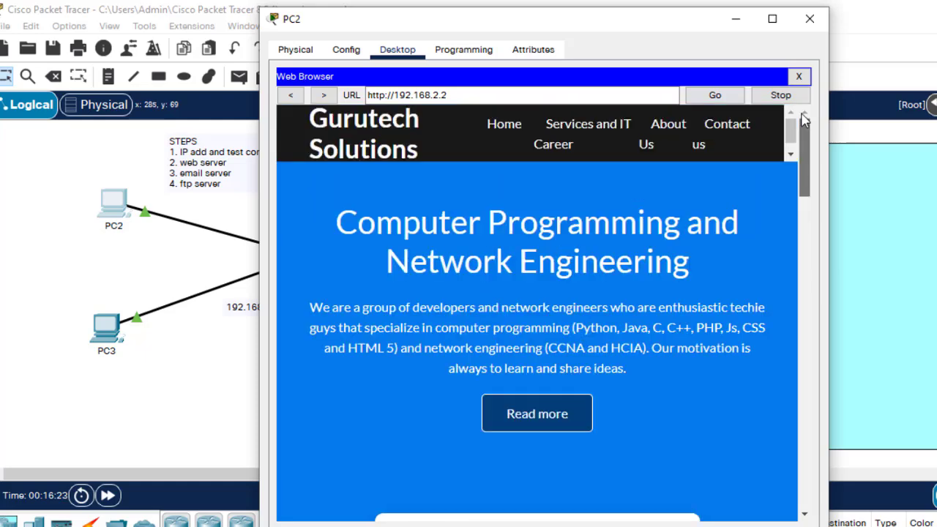
left_click(810, 19)
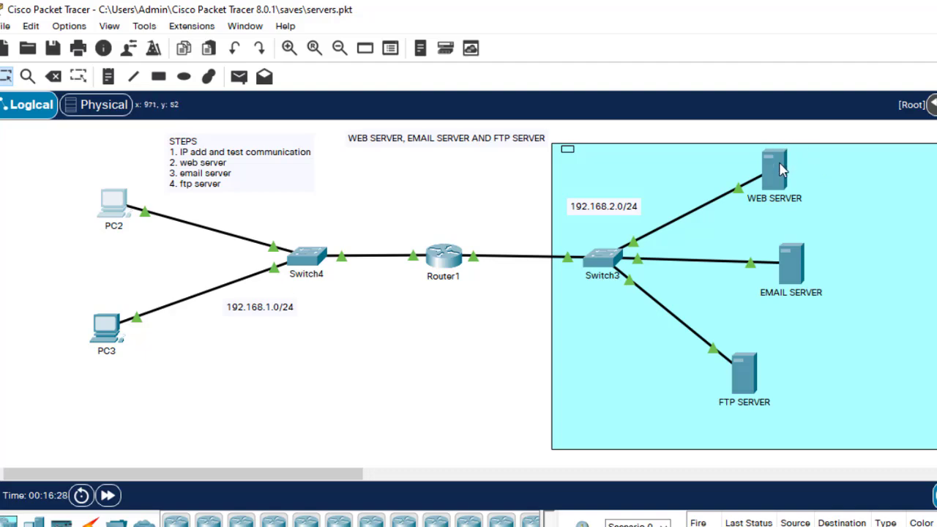
left_click(777, 161)
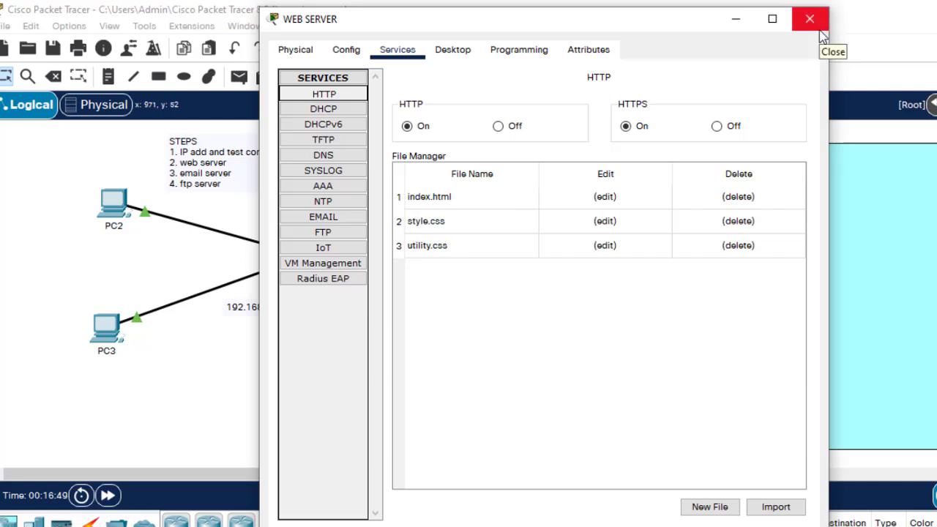
left_click(814, 22)
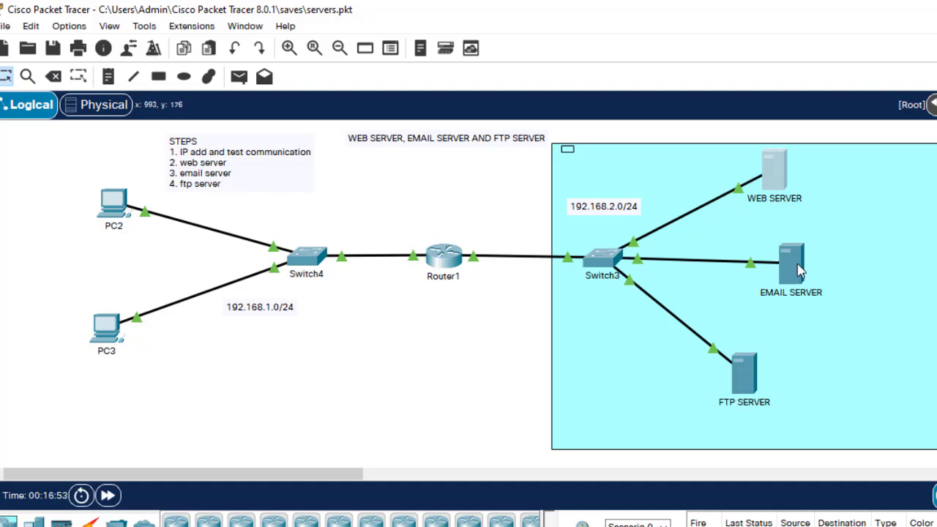
mouse_move(799, 270)
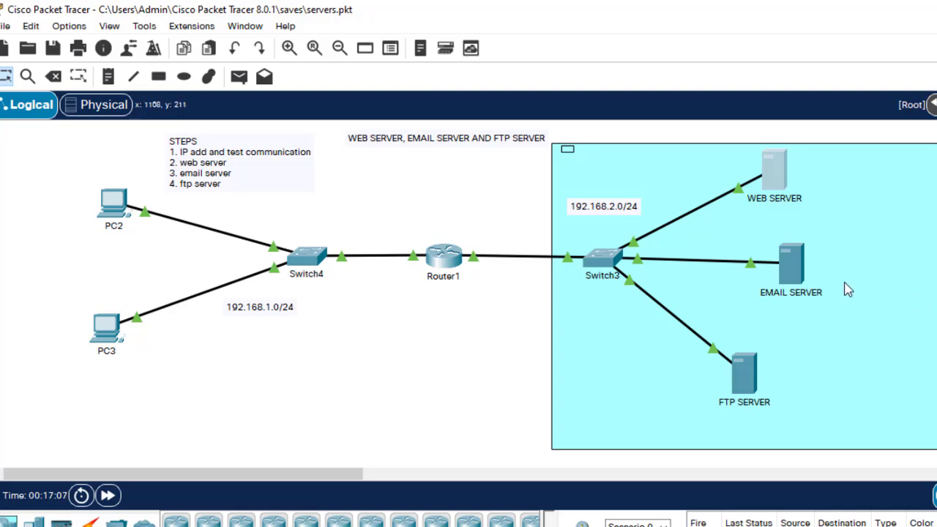
In the email server's EMAIL service, enter google.com as the domain name.
left_click(804, 271)
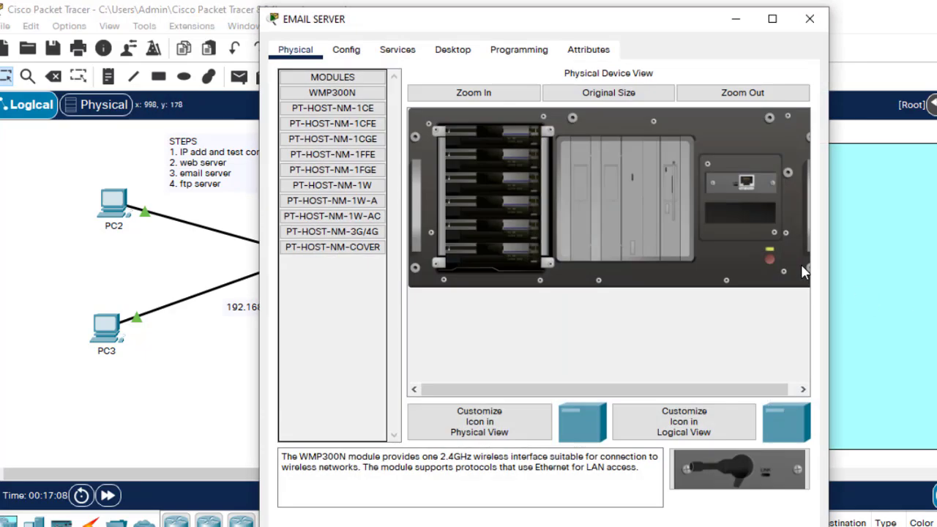
left_click(398, 49)
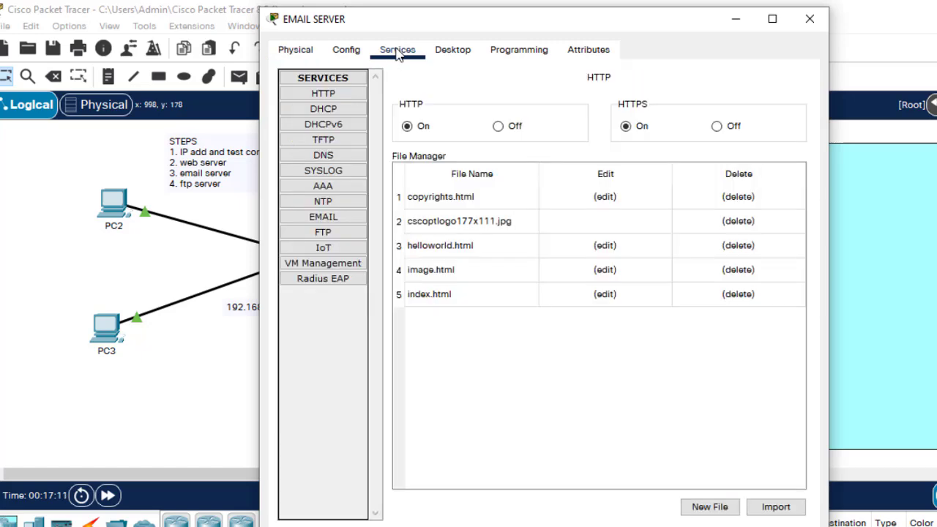
left_click(323, 218)
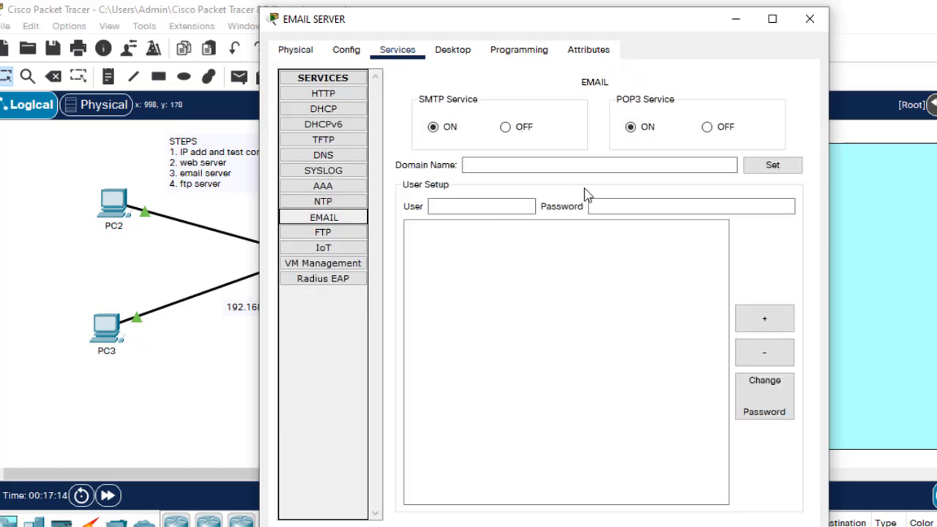
left_click(496, 167)
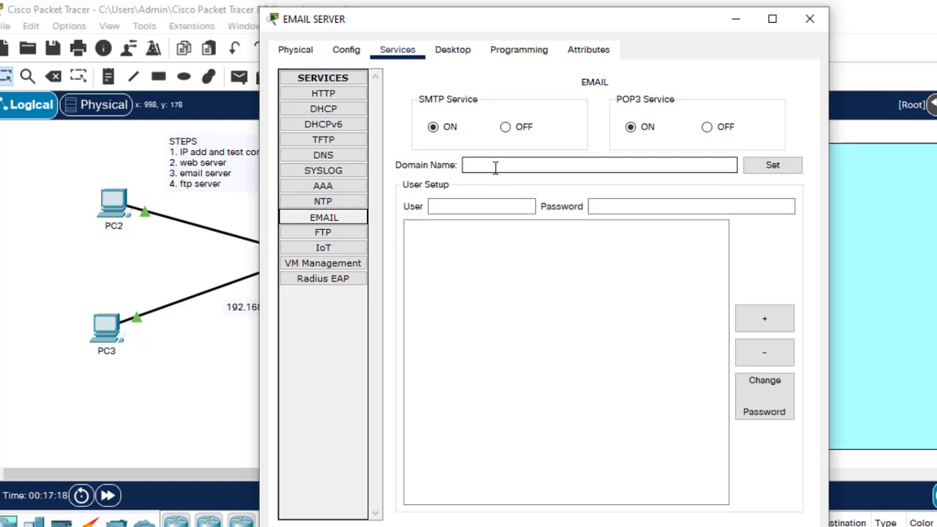
left_click(495, 167)
type("google.com")
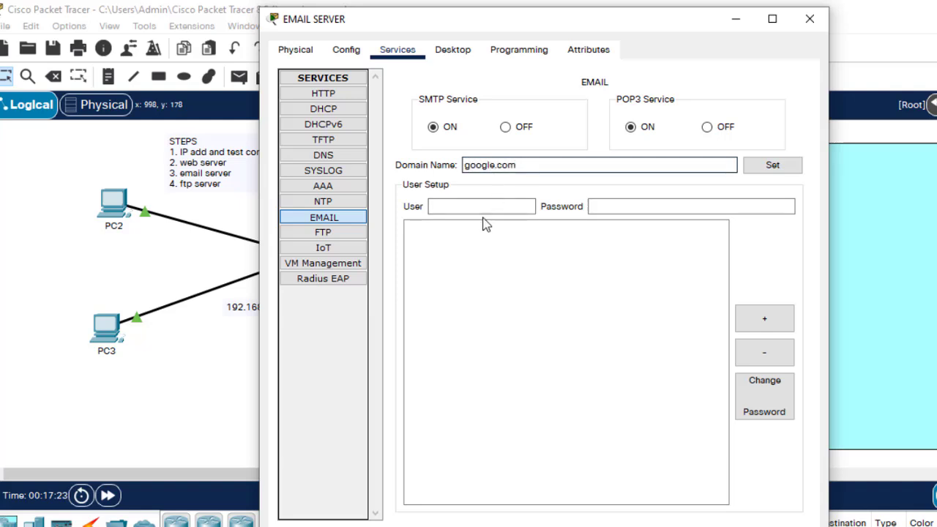
Add two mail accounts with passwords, apply the google.com domain, and close the server window.
left_click(474, 207)
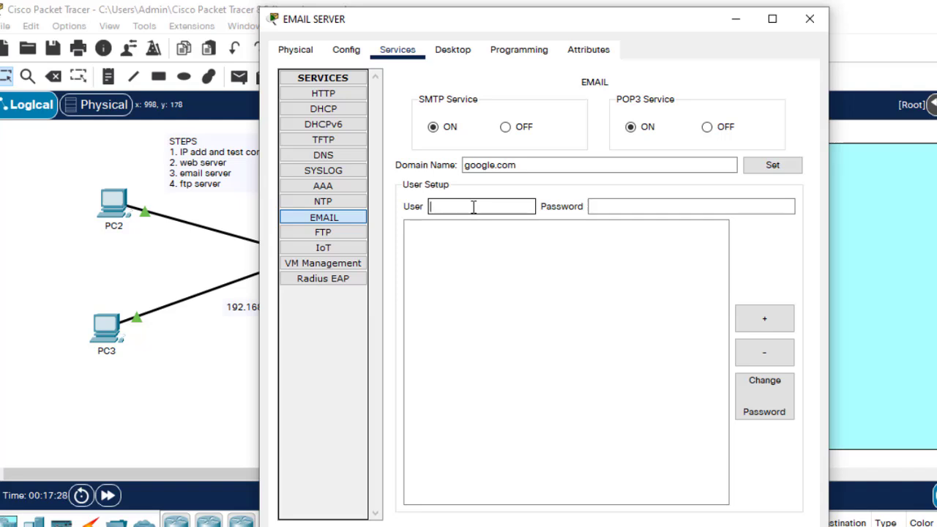
left_click(473, 207)
type("John")
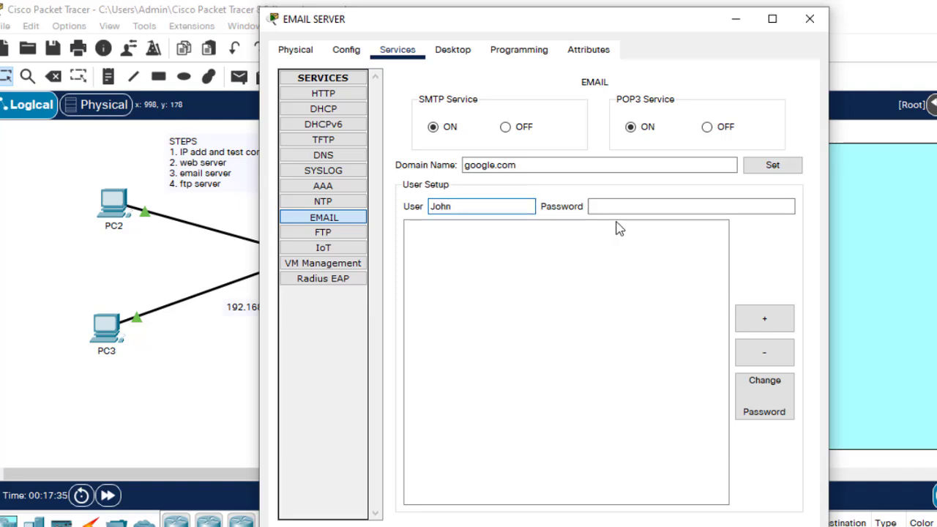
left_click(616, 209)
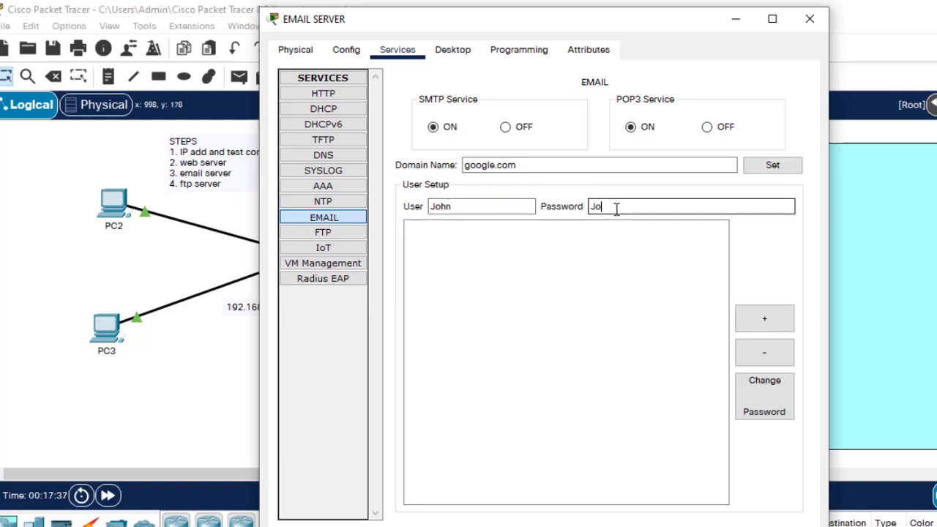
left_click(773, 326)
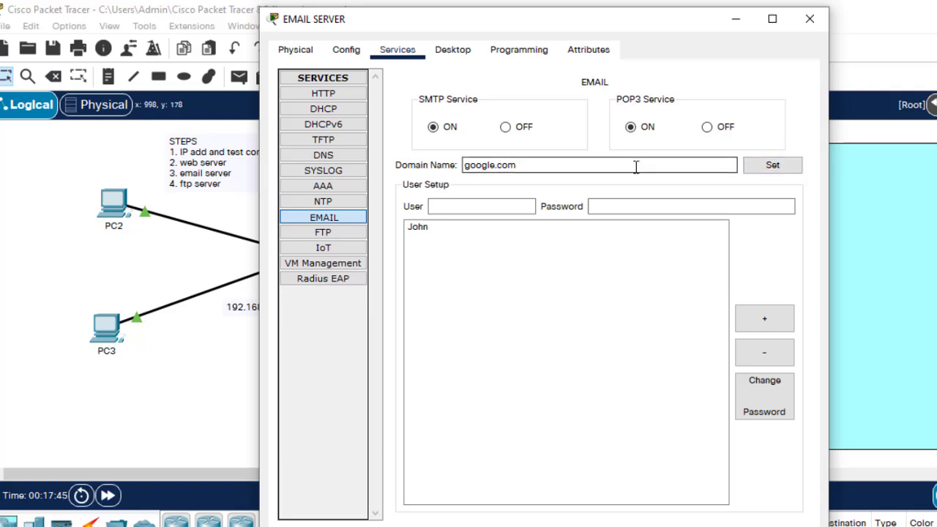
left_click(774, 165)
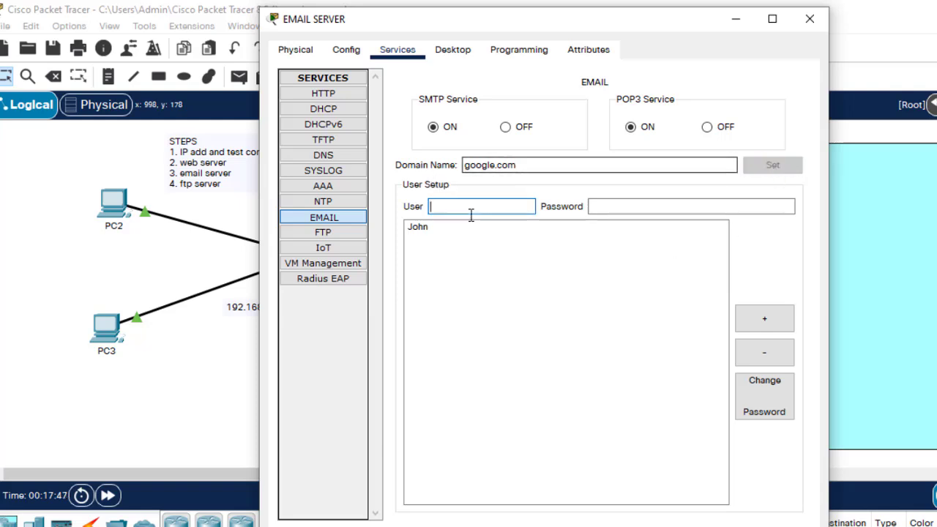
type("Ken")
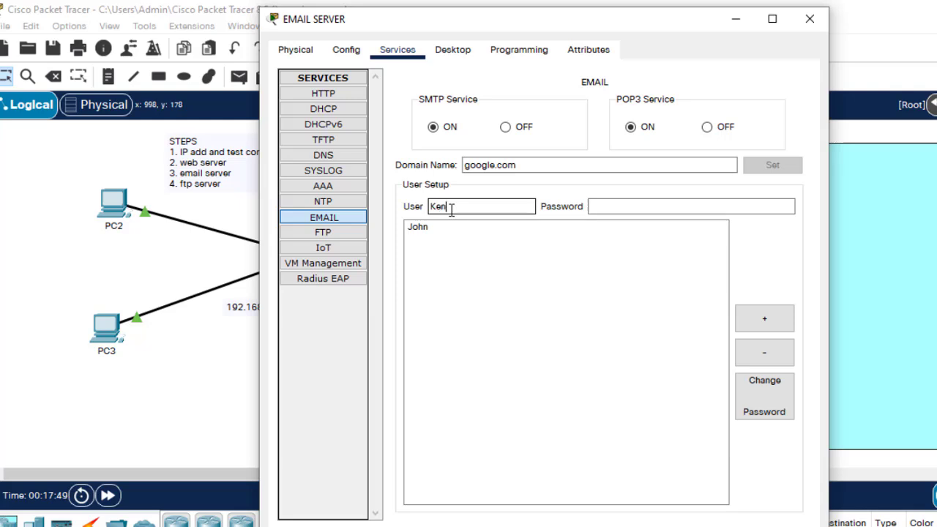
left_click(625, 209)
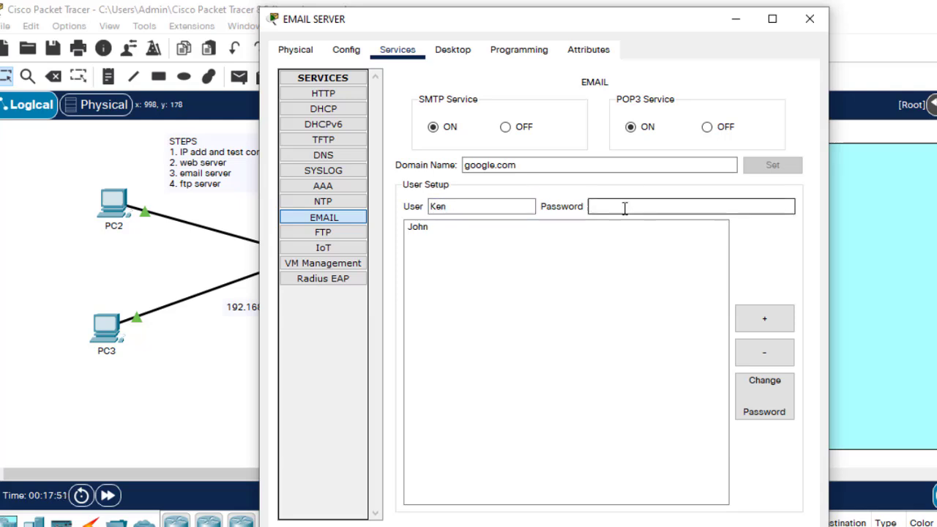
left_click(778, 318)
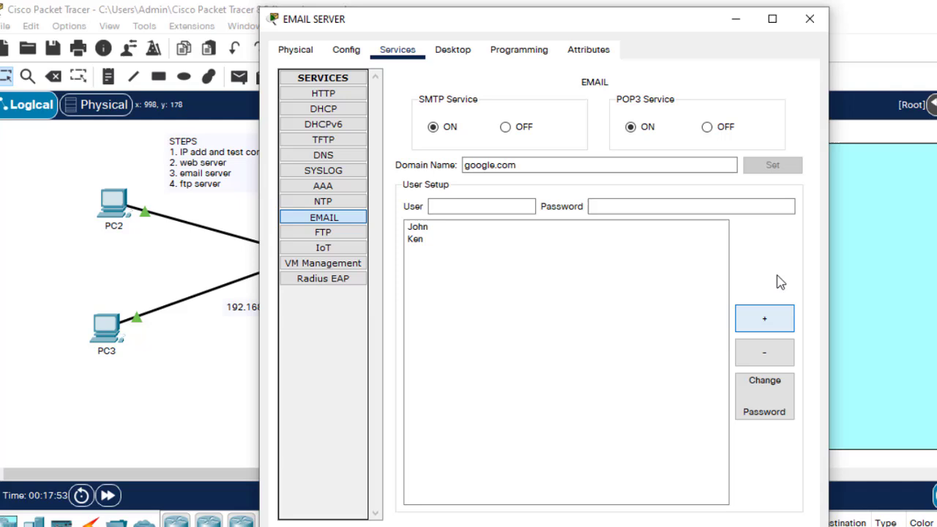
left_click(825, 27)
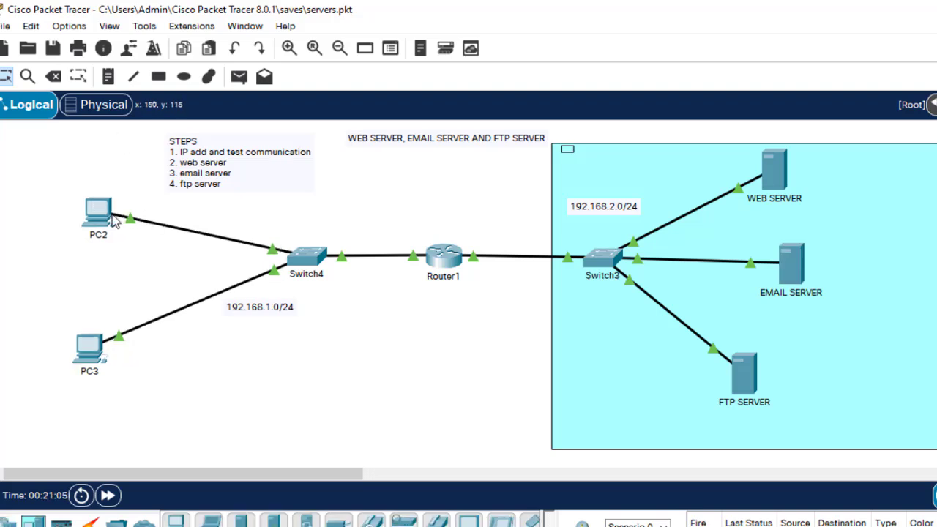
In PC2's Configure Mail, enter the user's full name and begin the email address.
left_click(102, 220)
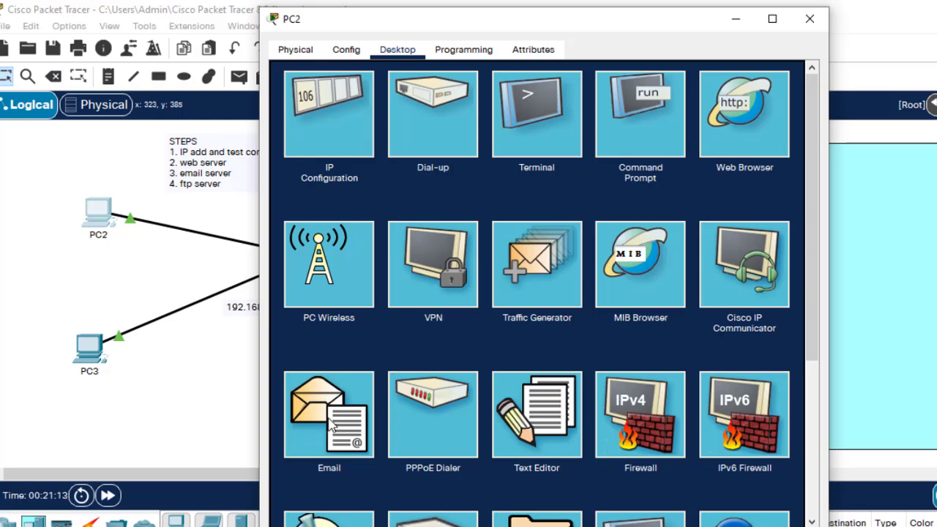
left_click(331, 427)
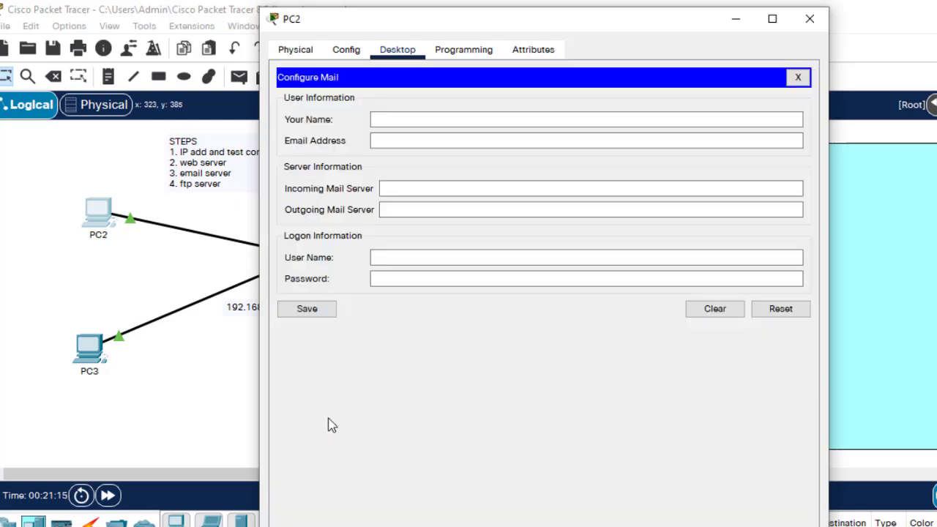
left_click(402, 121)
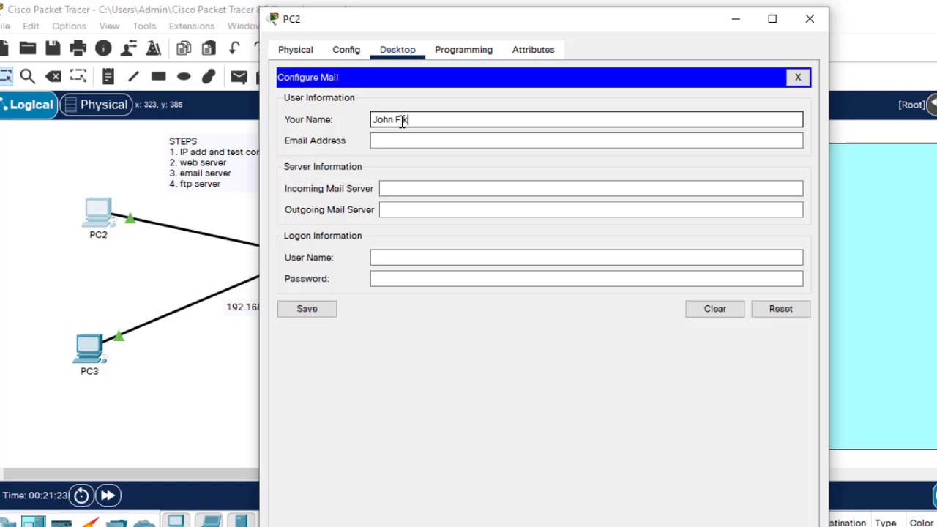
type("John F kennedy")
left_click(401, 141)
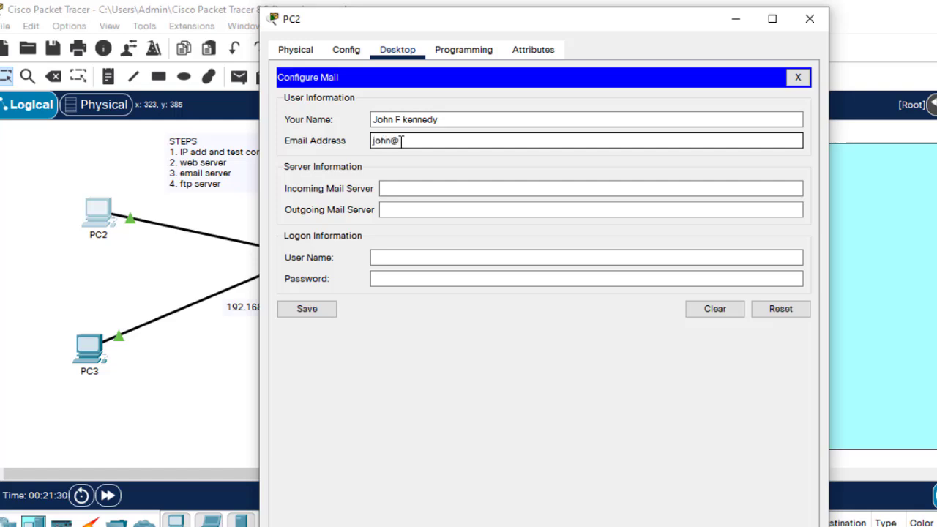
Look up the email server's domain name, google.com, in its EMAIL service.
left_click(906, 314)
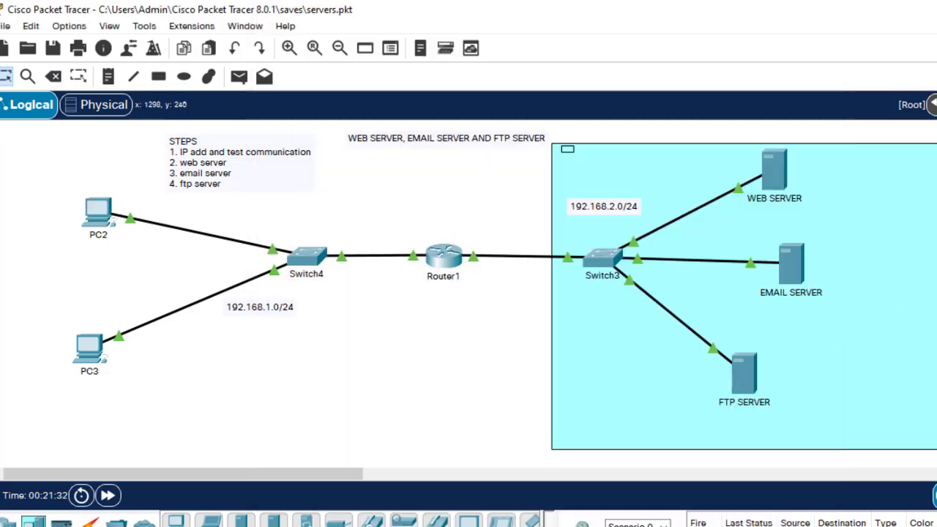
left_click(791, 267)
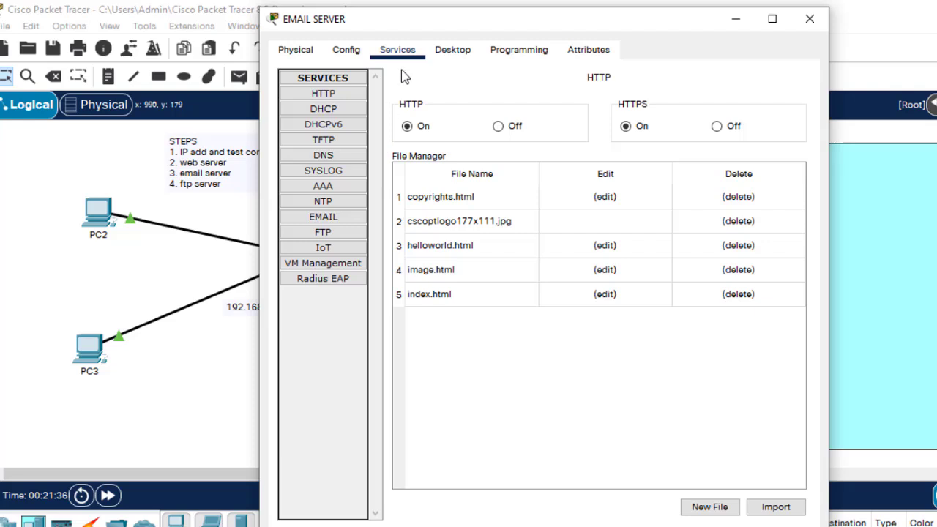
left_click(327, 217)
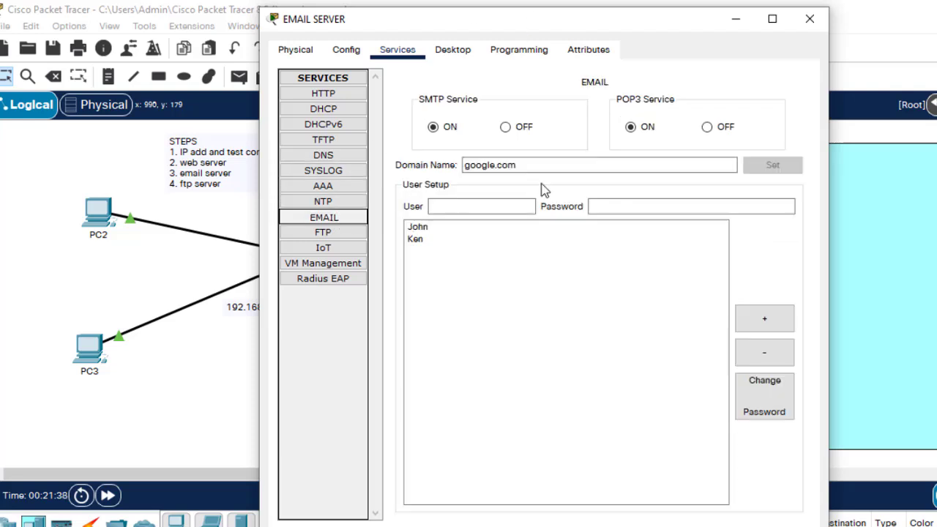
left_click(518, 170)
double_click(520, 169)
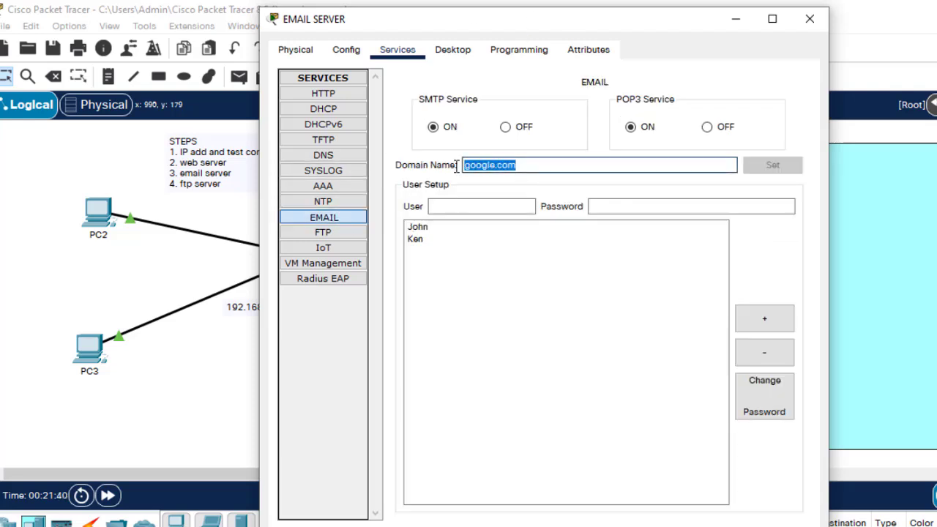
left_click(810, 22)
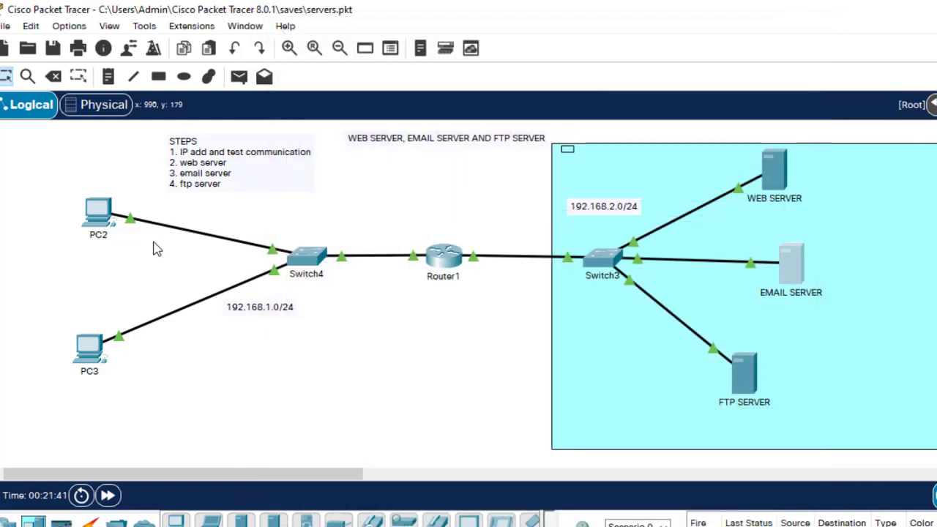
Finish PC2's email address with the google.com domain and check the server's IP 192.168.2.3.
left_click(98, 212)
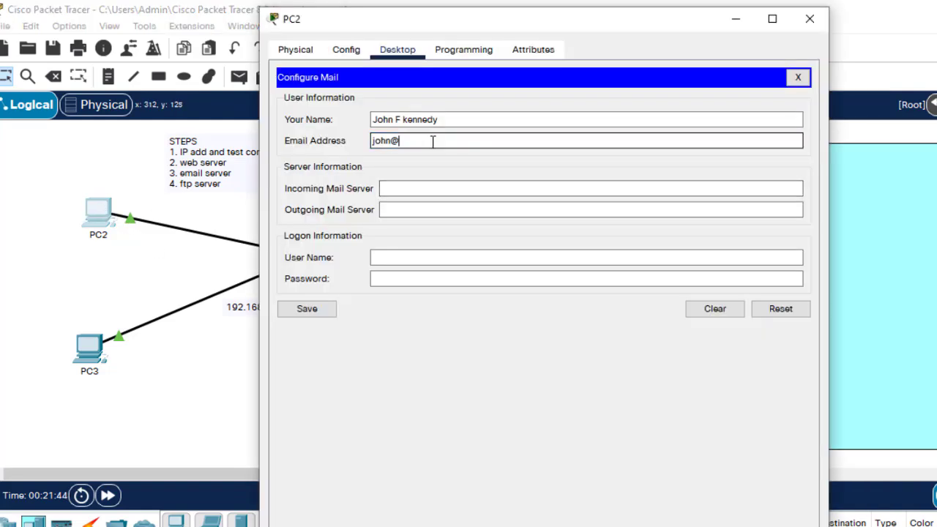
type("google.com")
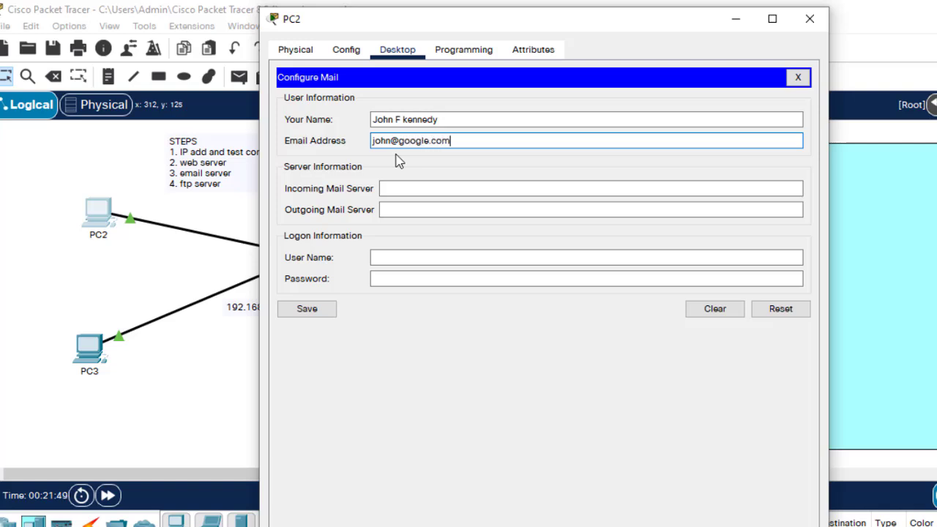
left_click(426, 189)
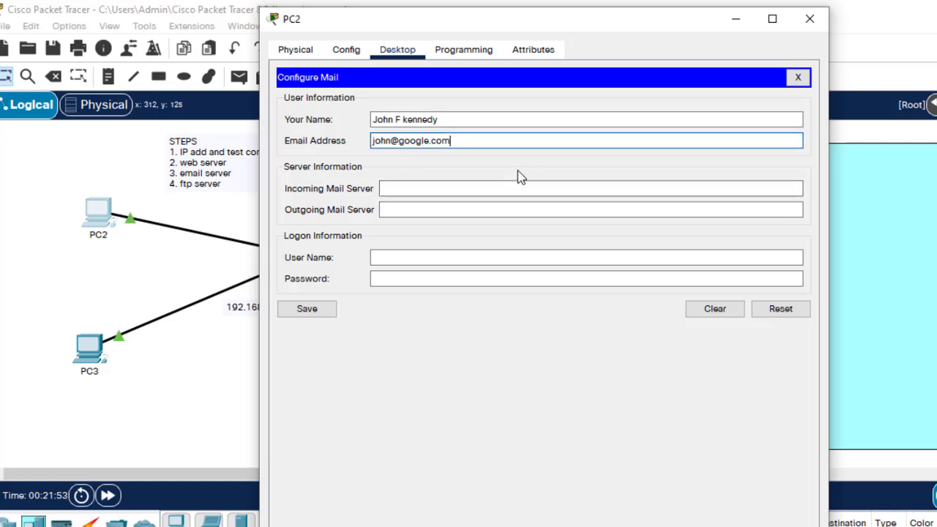
left_click(810, 18)
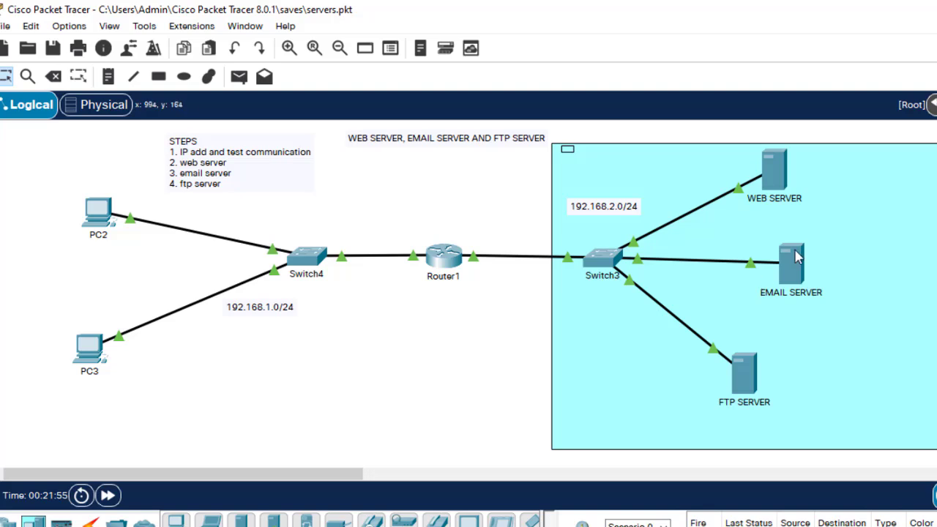
mouse_move(797, 257)
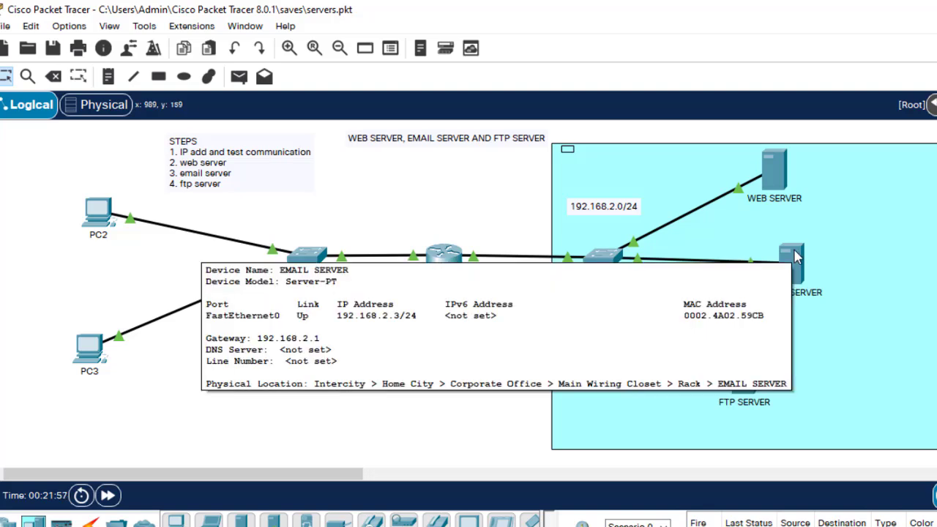
left_click(99, 213)
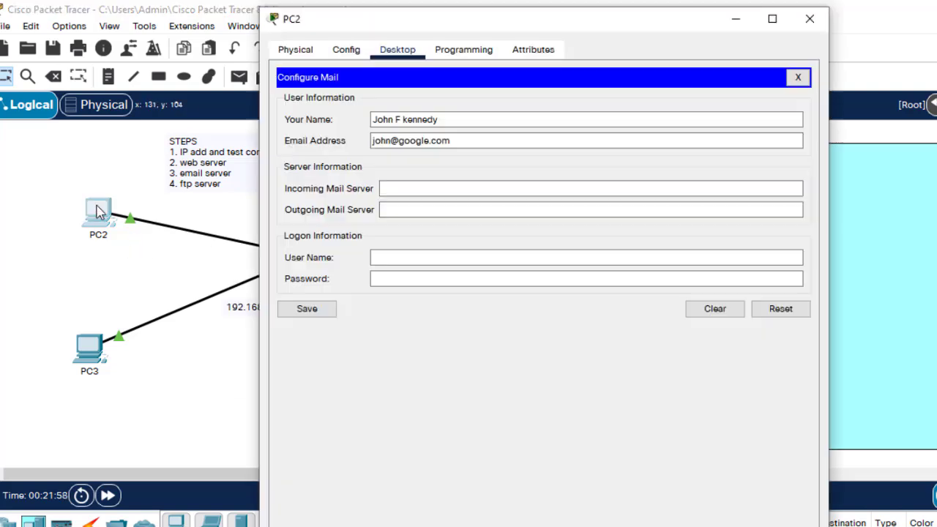
Set PC2's incoming and outgoing mail servers to 192.168.2.3.
left_click(393, 188)
type("192.168.2.3")
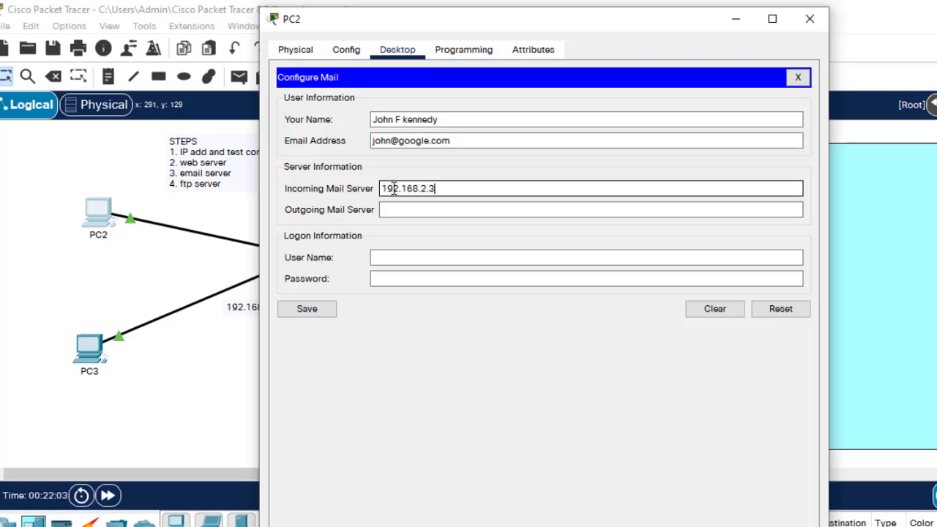
left_click_drag(439, 189, 349, 189)
key("ctrl+c")
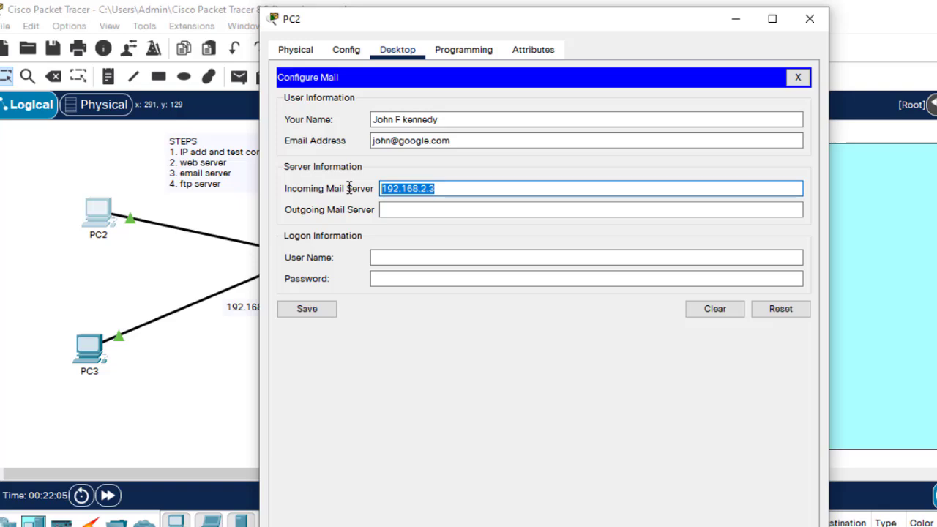
left_click(408, 209)
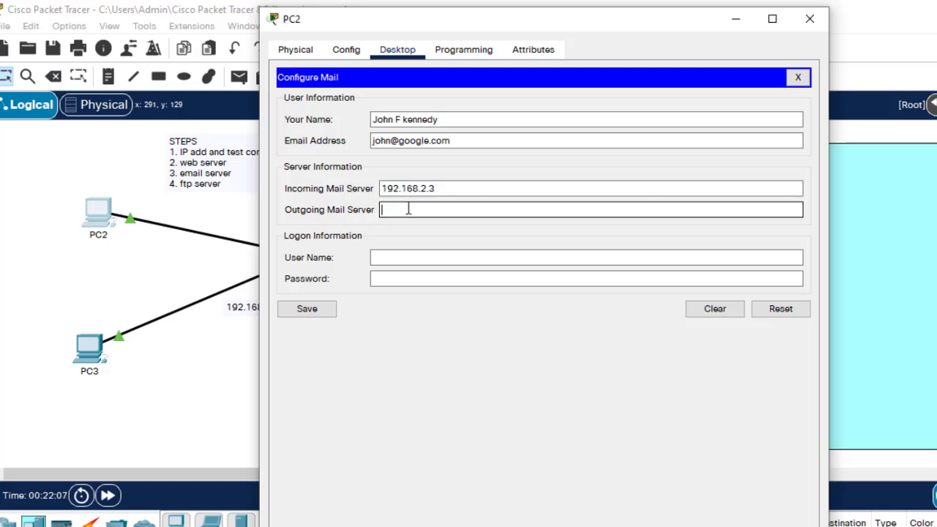
key("ctrl+v")
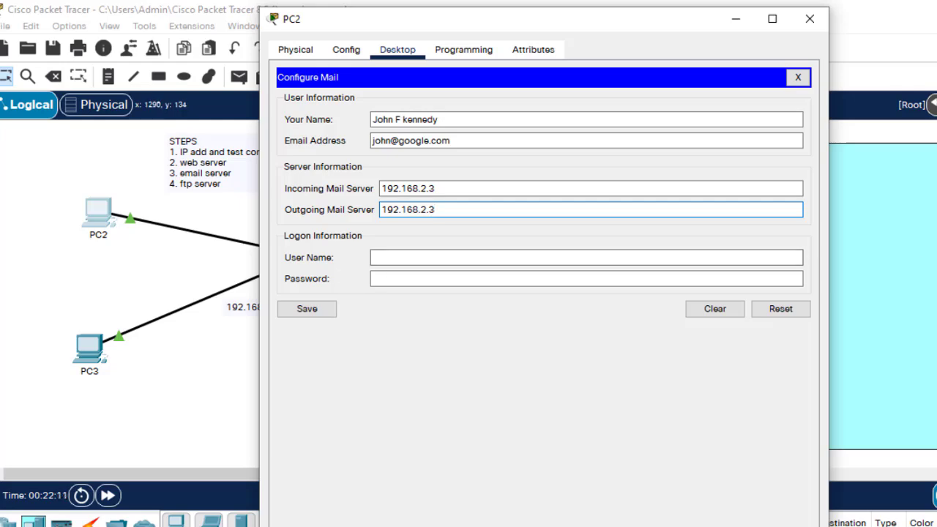
key("alt+F4")
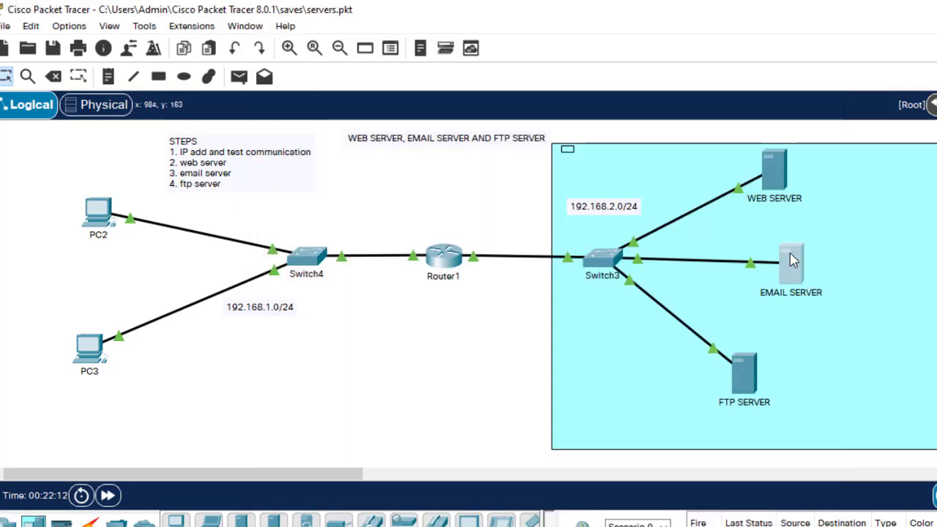
Review both mail accounts' credentials in the email server's EMAIL service.
left_click(782, 260)
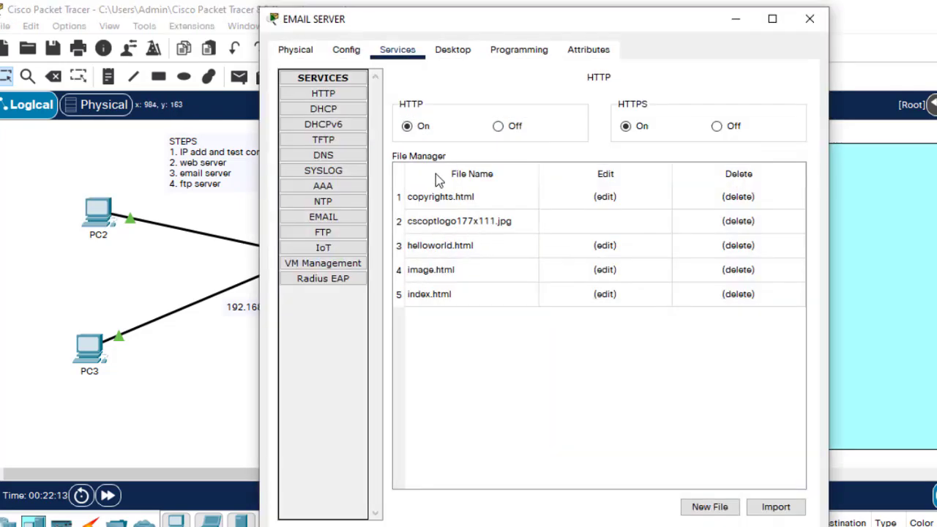
left_click(329, 216)
left_click(437, 227)
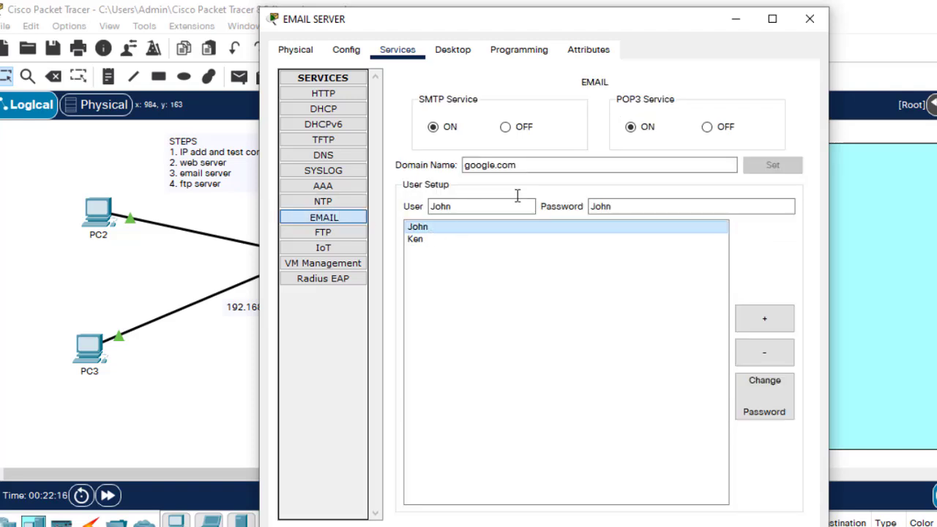
left_click(426, 240)
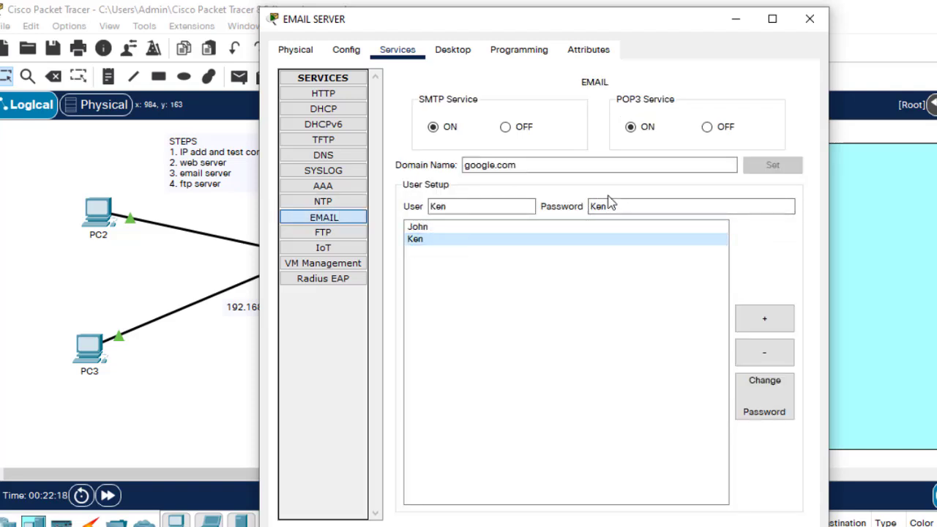
left_click(810, 19)
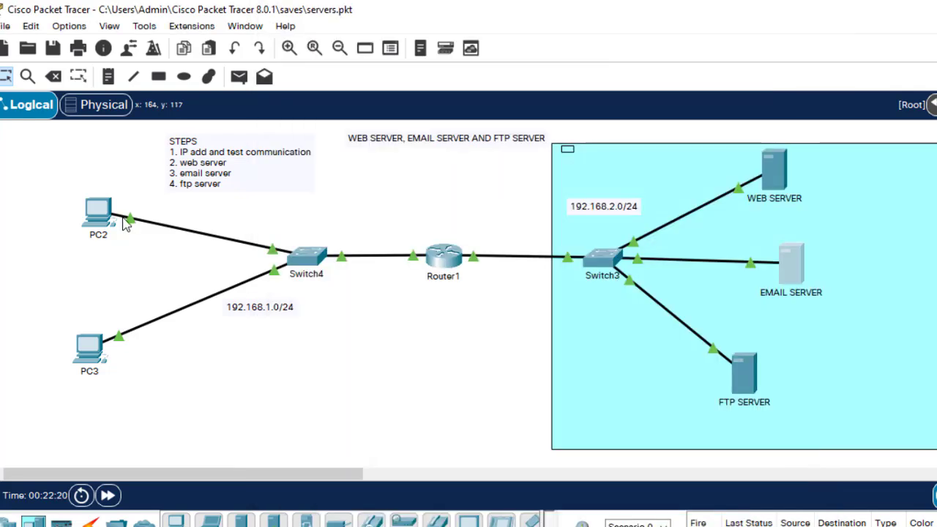
Enter PC2's mail logon user name and password, save, and close PC2.
left_click(96, 223)
left_click(401, 260)
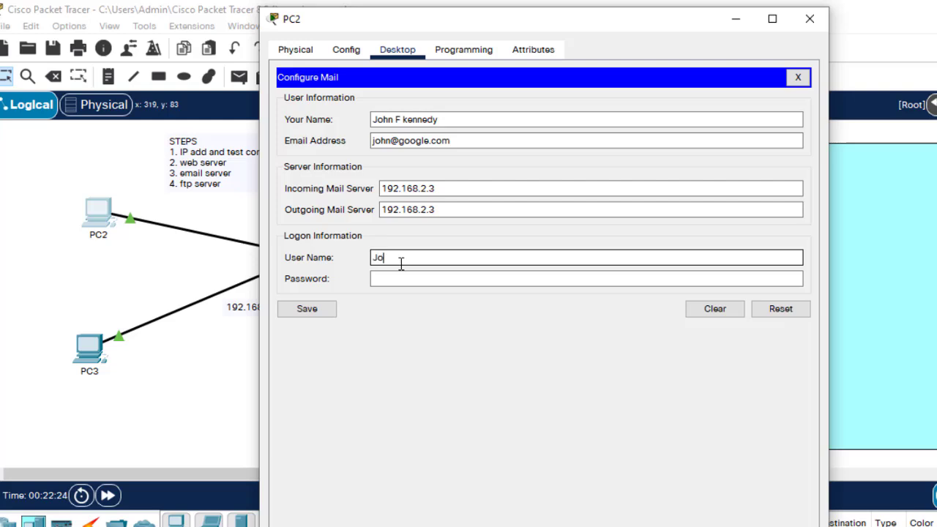
left_click(399, 279)
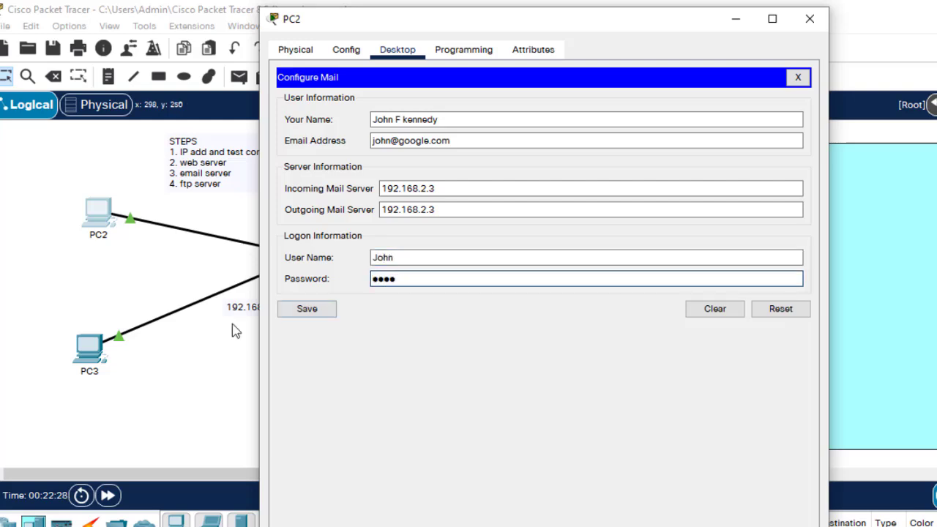
left_click(307, 308)
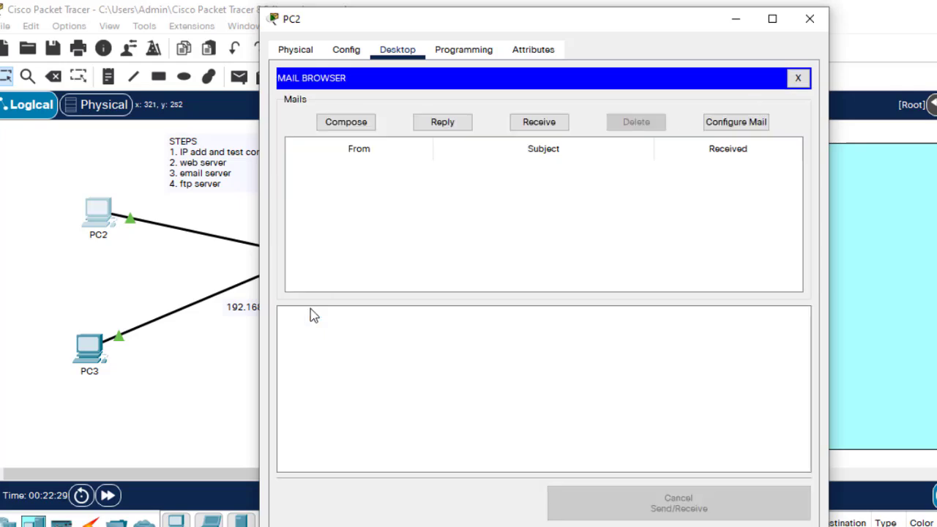
left_click(810, 19)
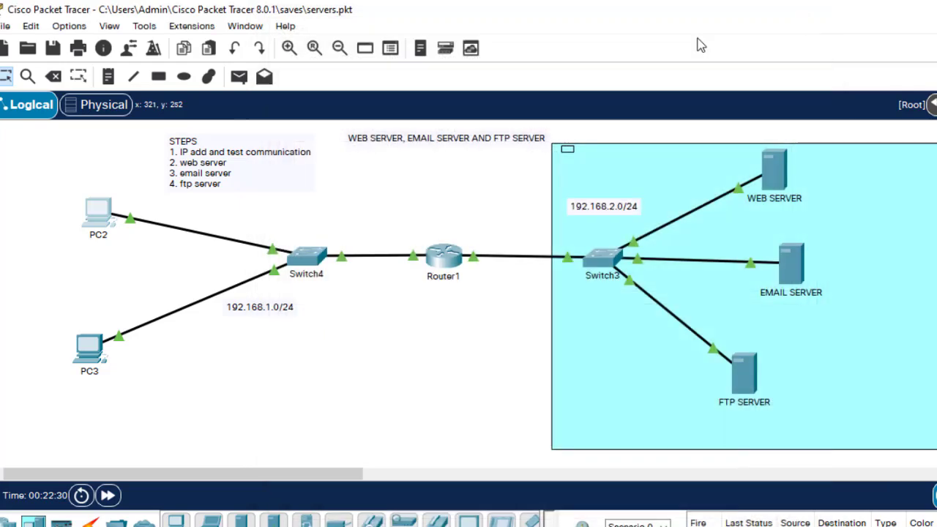
Open PC3's mail configuration and fill in its sender name and email address.
left_click(88, 364)
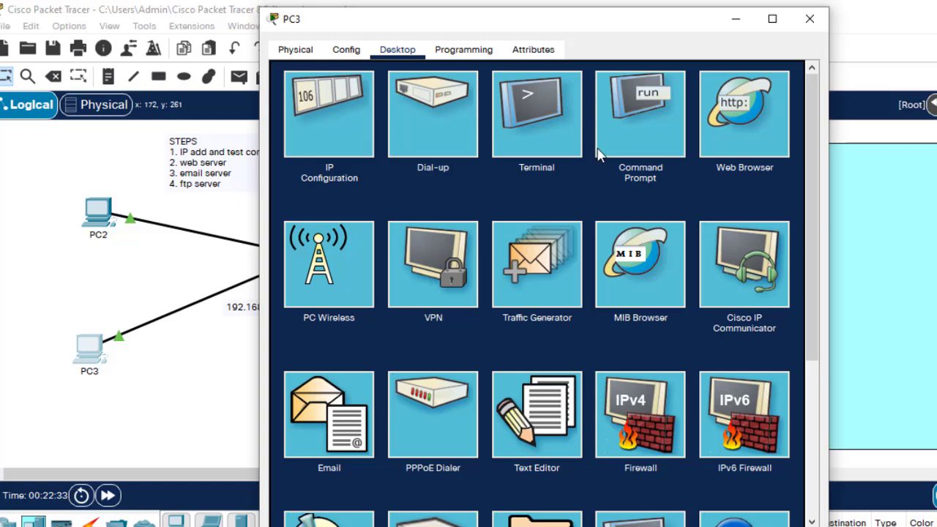
left_click(352, 439)
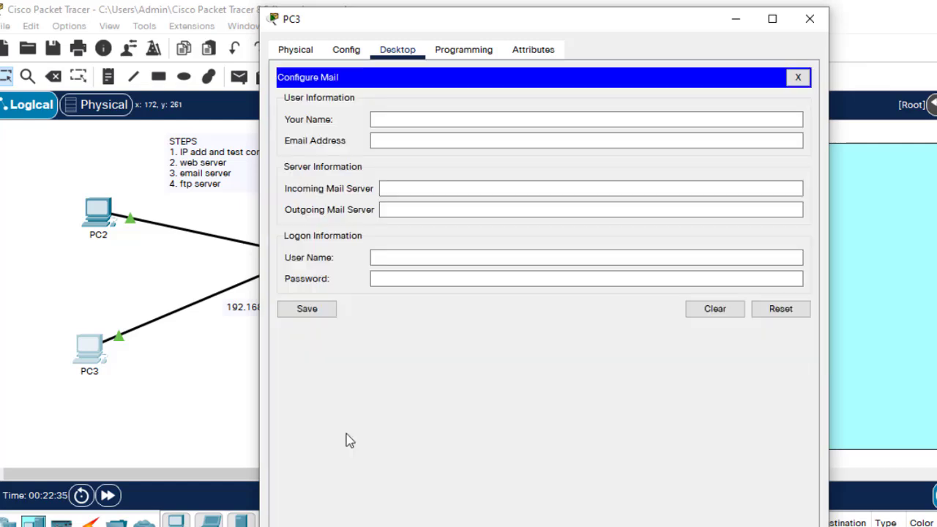
left_click(378, 121)
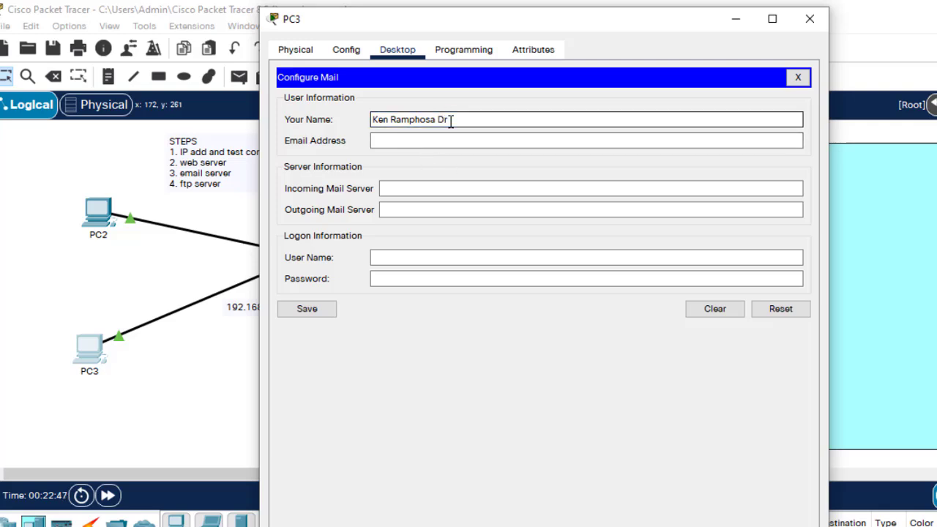
left_click(396, 145)
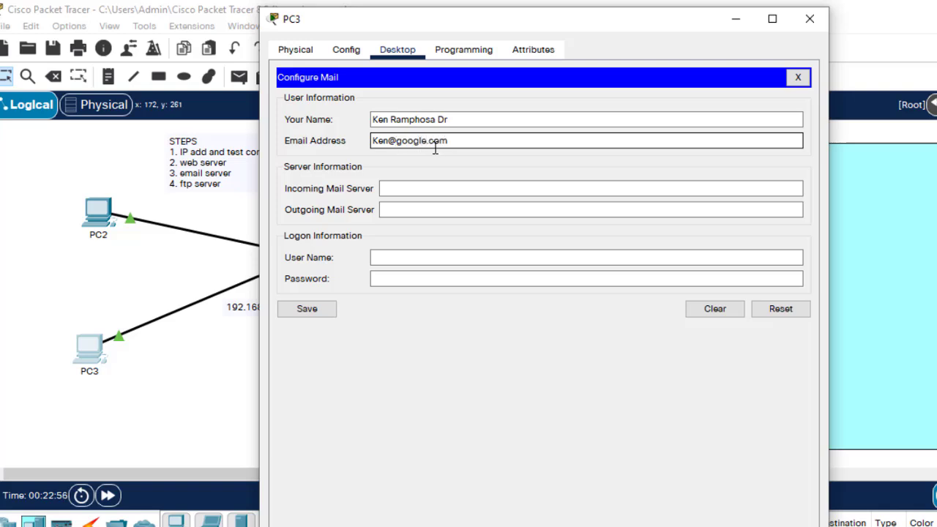
Set both mail servers to 192.168.2.3, enter the logon name and password, and save.
left_click(411, 189)
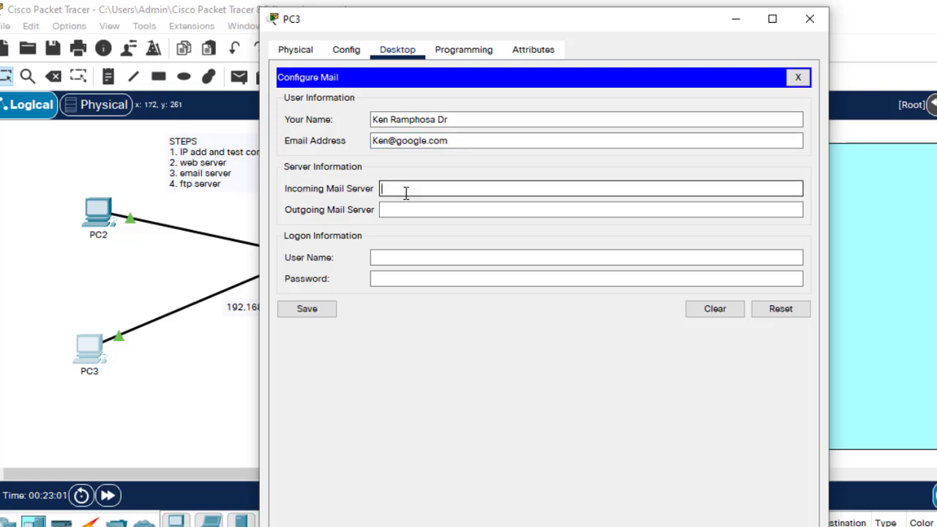
type("192.168.2.3")
left_click(408, 211)
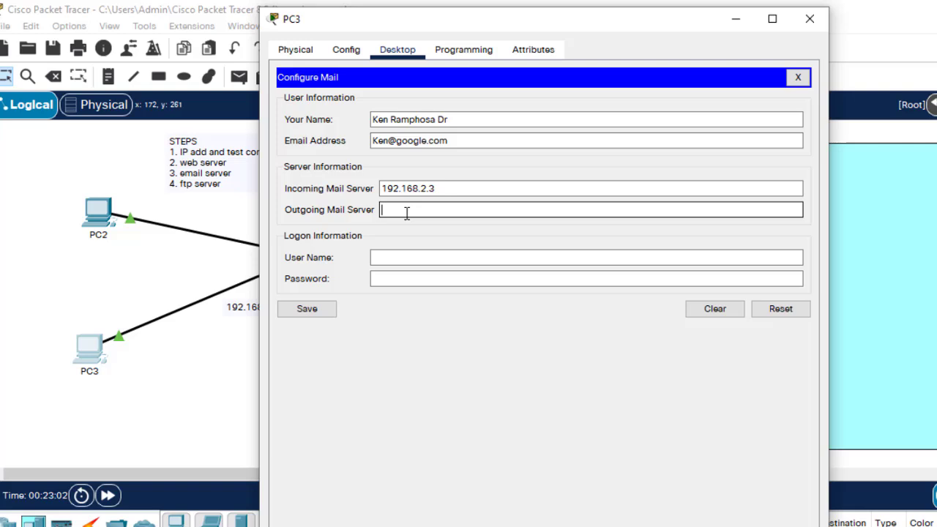
type("192.168.2.3")
left_click(392, 259)
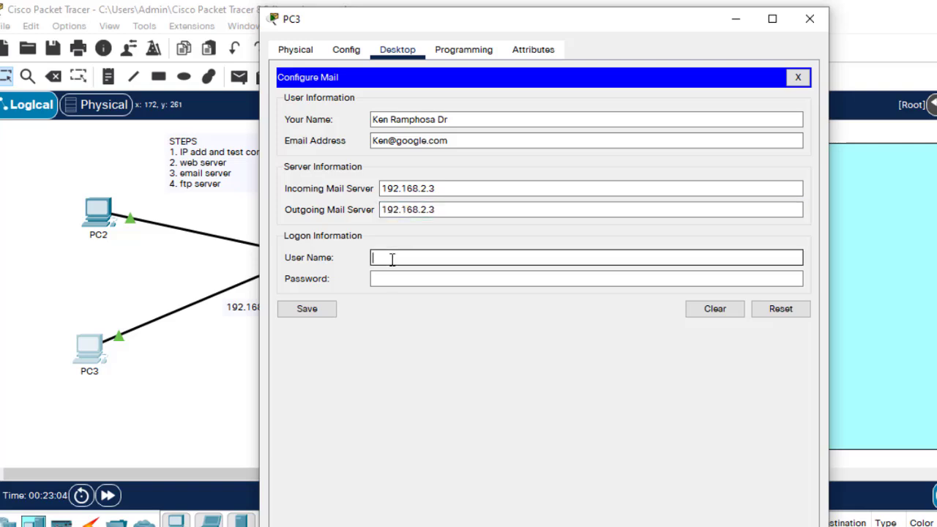
left_click(391, 278)
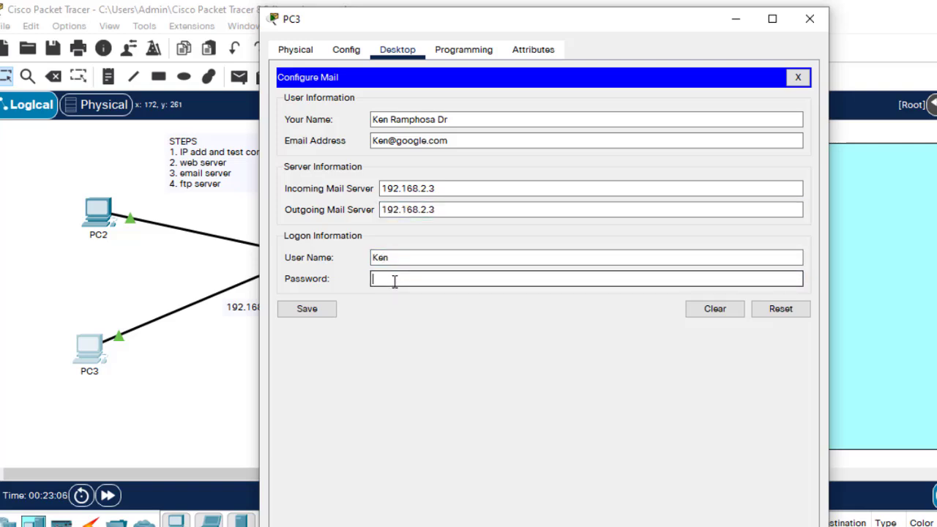
left_click(305, 311)
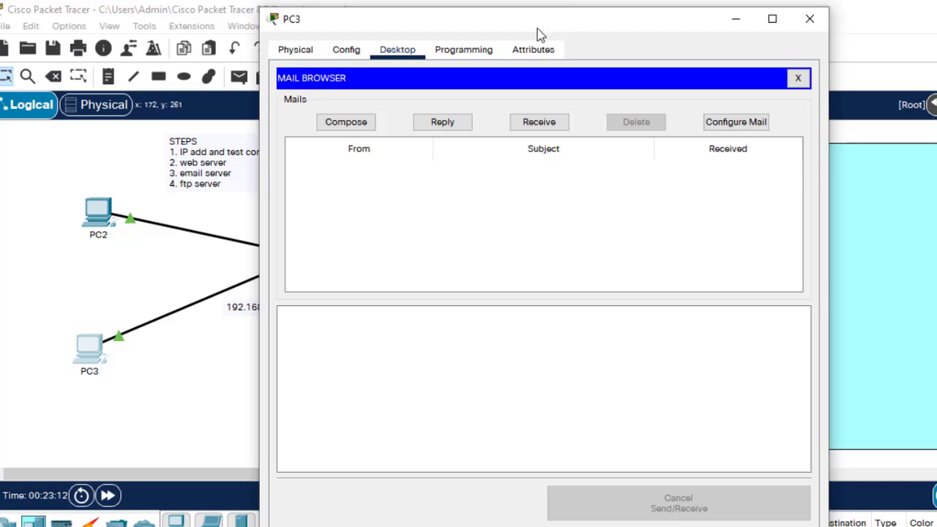
Review PC3's saved mail settings, including its email address.
left_click_drag(538, 35, 519, 35)
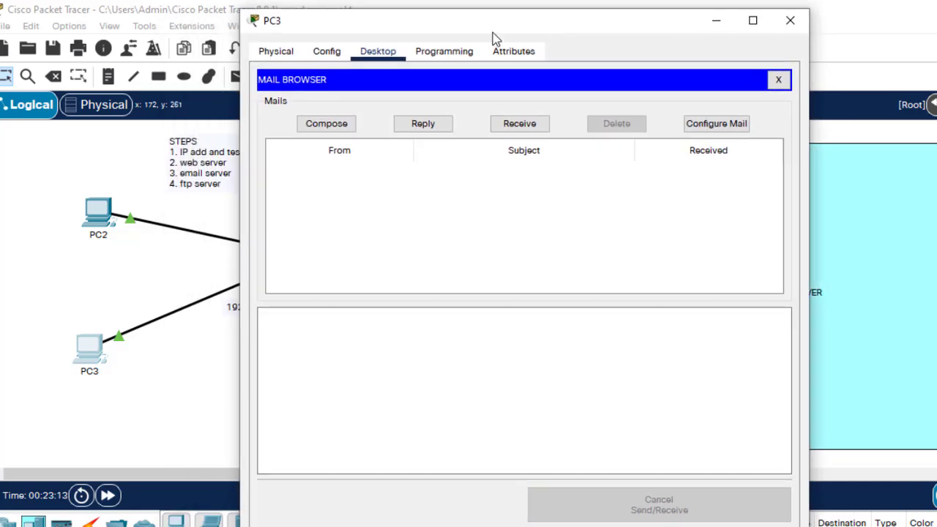
left_click(717, 123)
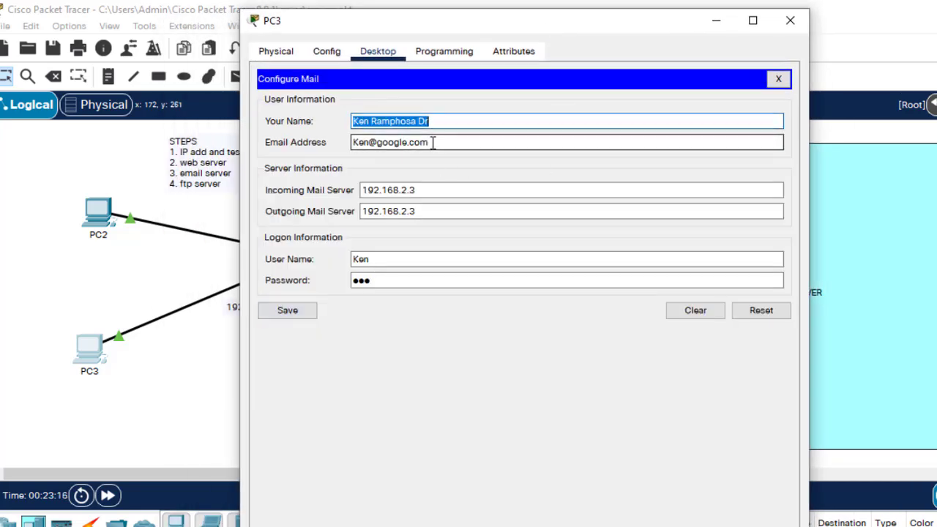
left_click_drag(460, 143, 335, 147)
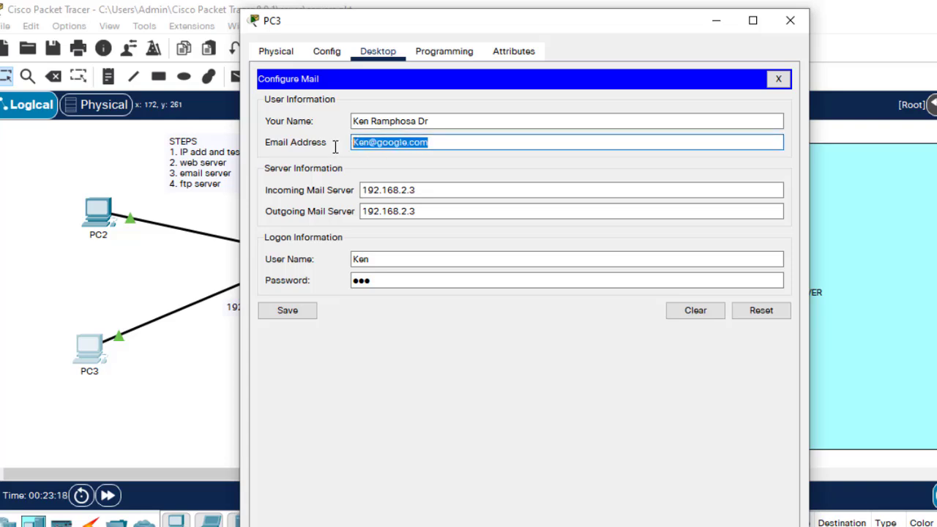
left_click(778, 79)
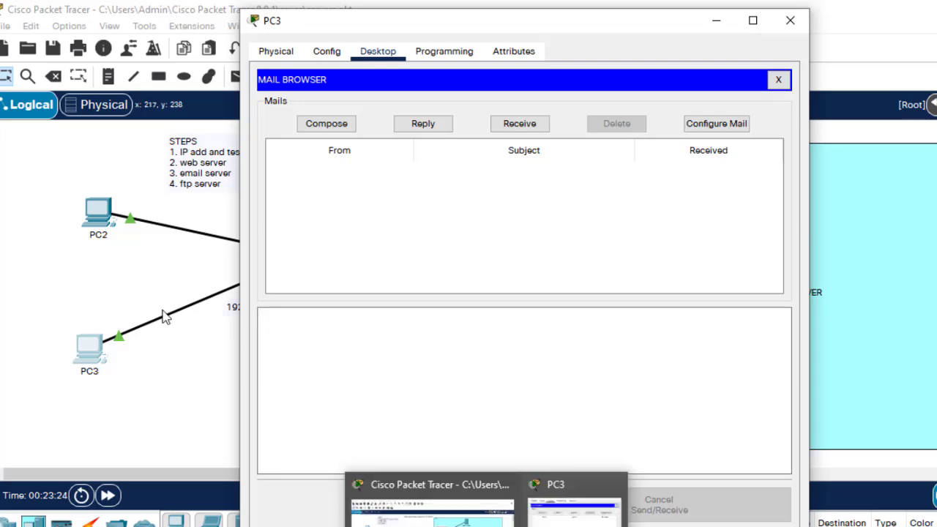
Open PC2's email client and check its mail settings beside PC3's mail window.
left_click(96, 215)
left_click(95, 217)
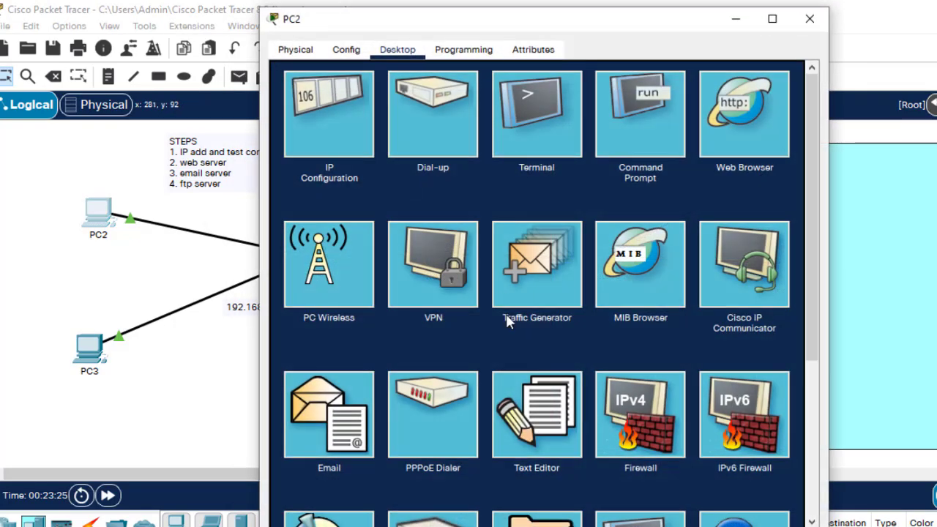
mouse_move(487, 524)
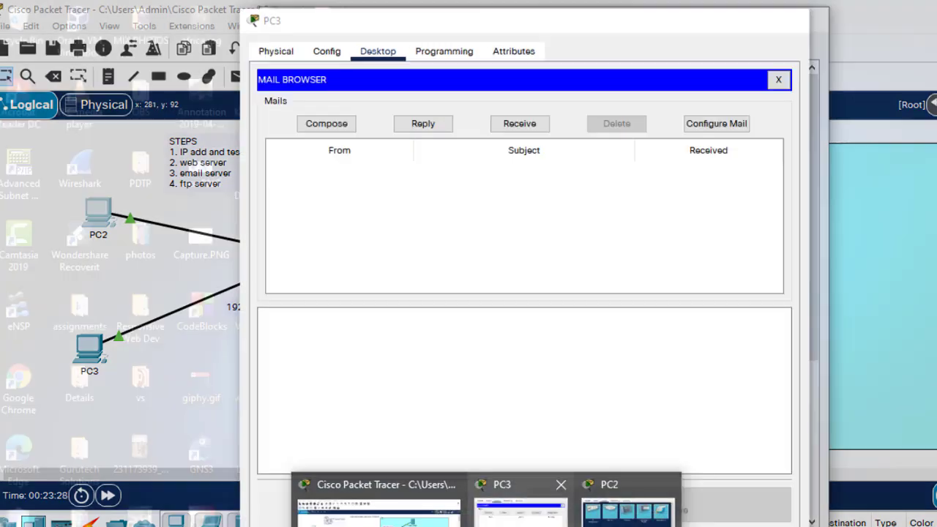
left_click(512, 513)
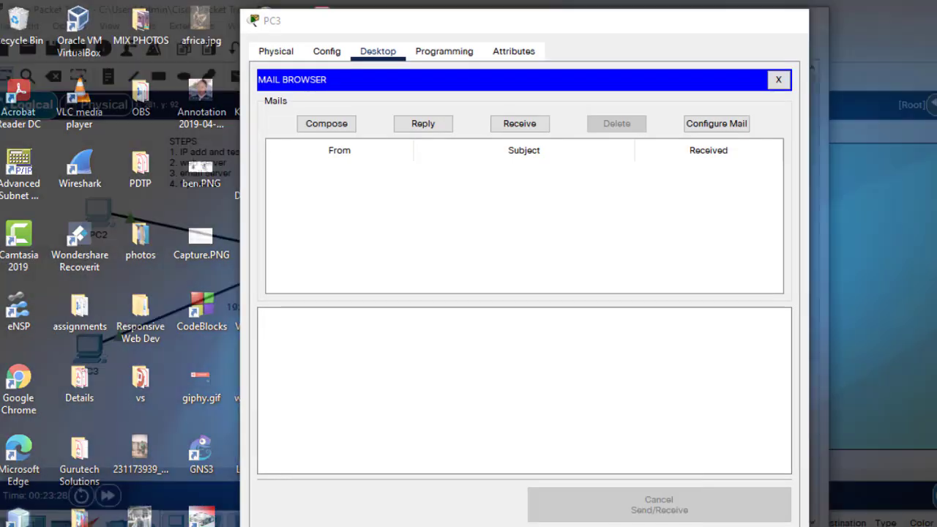
left_click(820, 66)
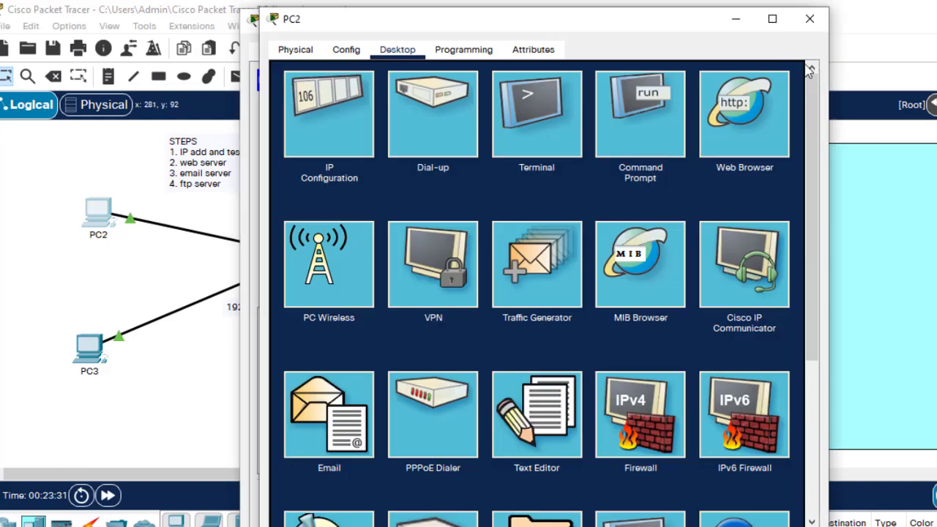
left_click(337, 414)
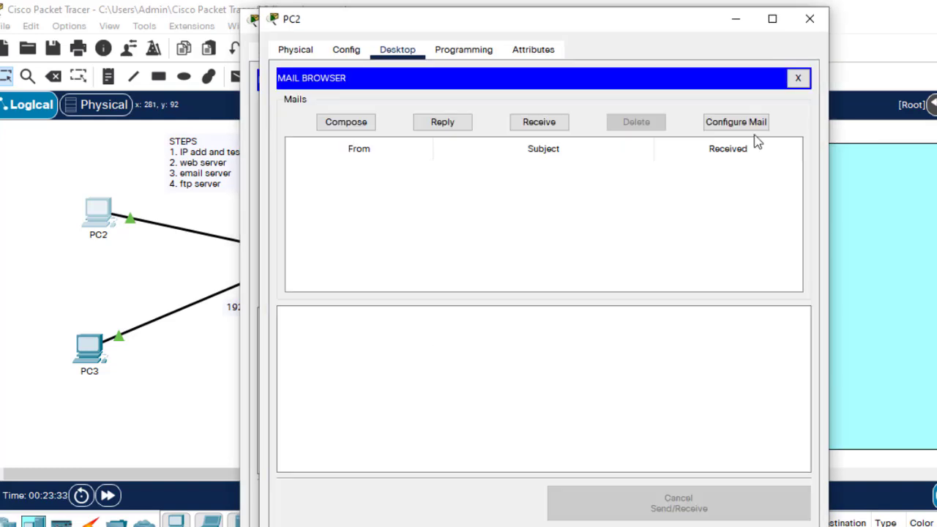
left_click(743, 124)
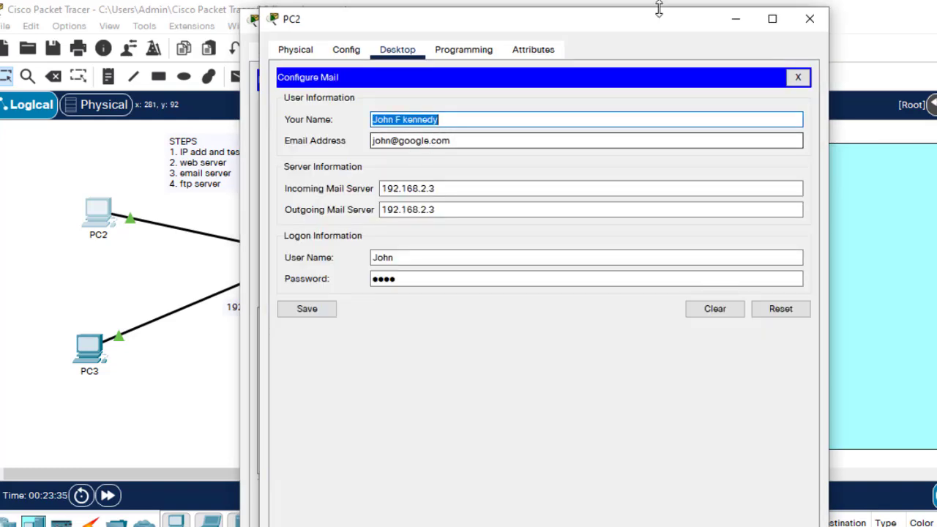
left_click_drag(668, 40, 843, 44)
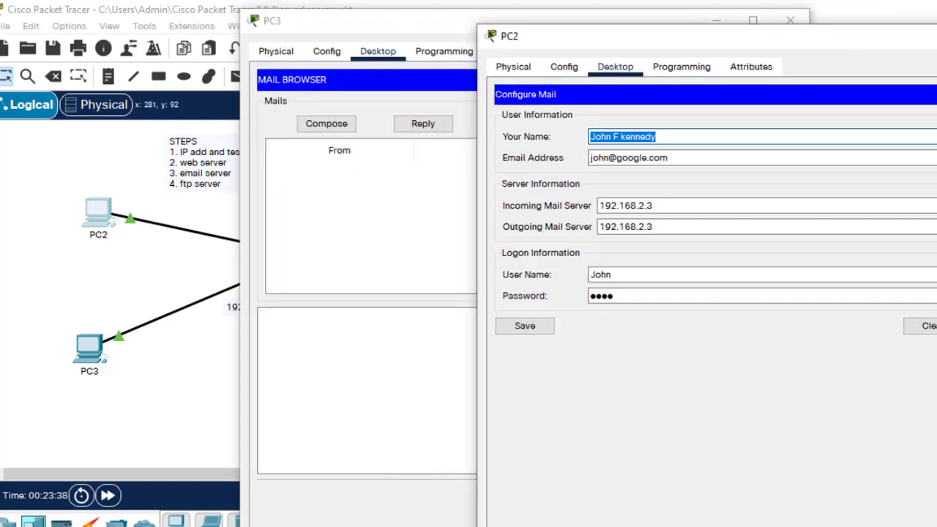
left_click(525, 326)
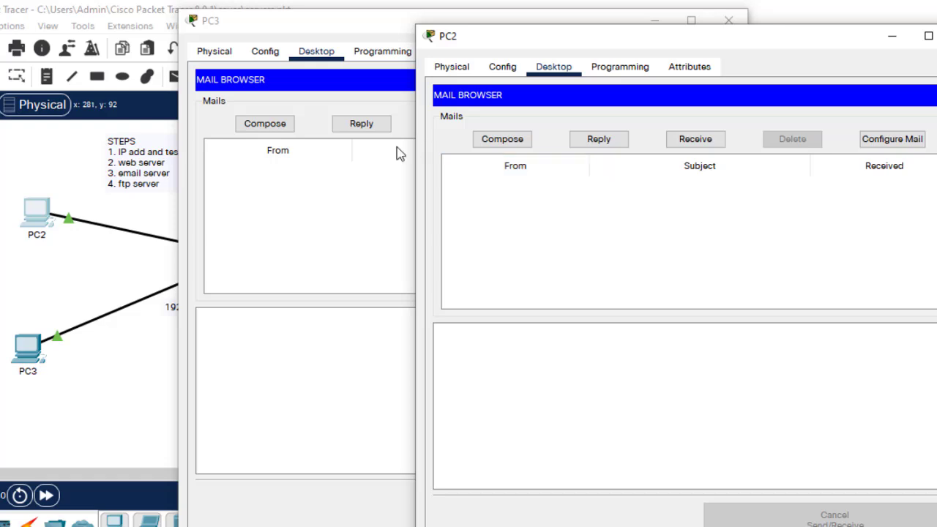
From PC2, email PC3's user with subject Test and body 'Hi, did you receive test mail'.
left_click(503, 140)
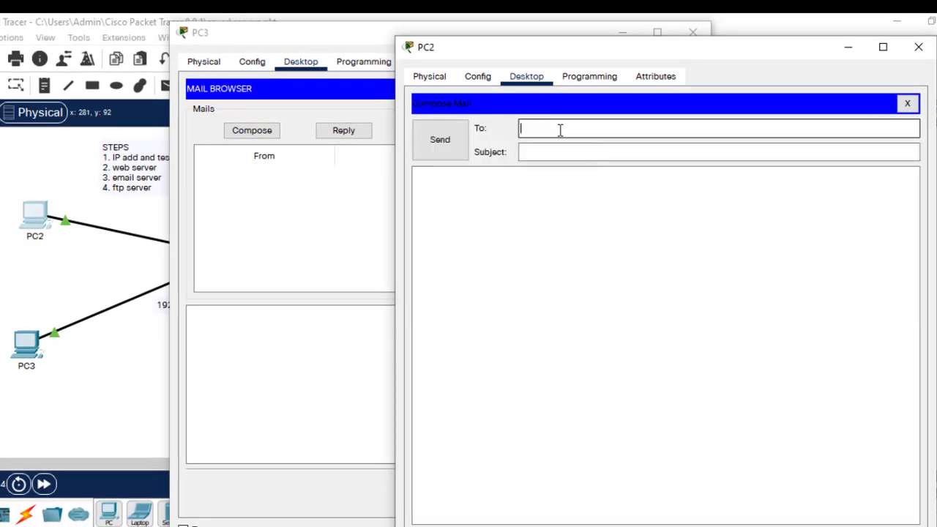
left_click(561, 153)
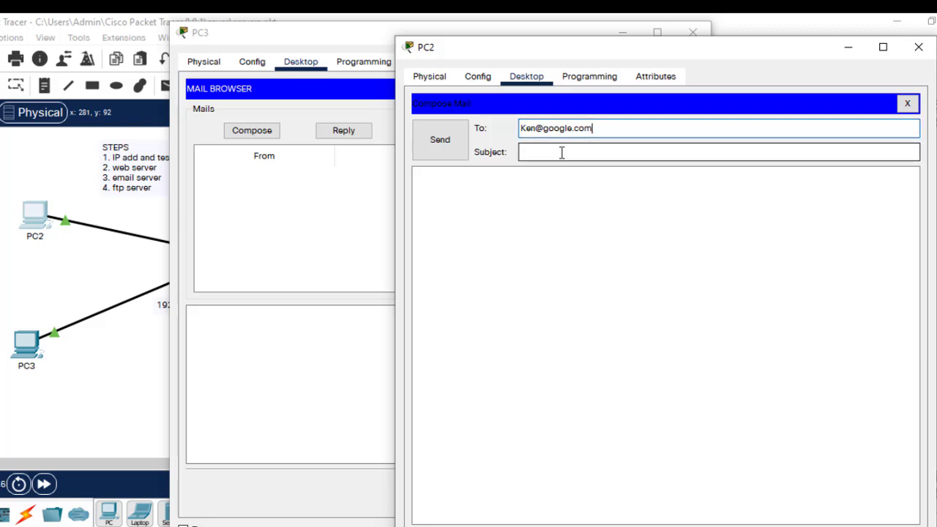
left_click(539, 152)
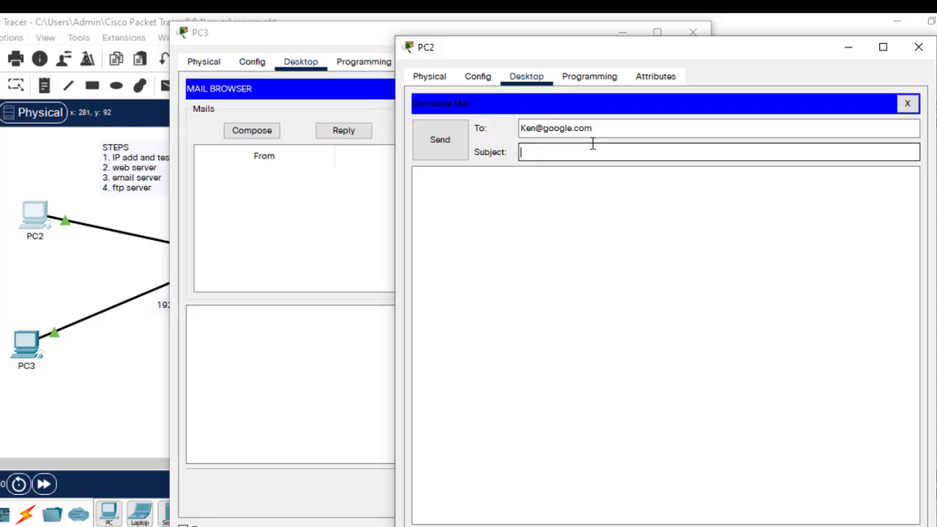
type("Test")
left_click(435, 197)
type("Hi")
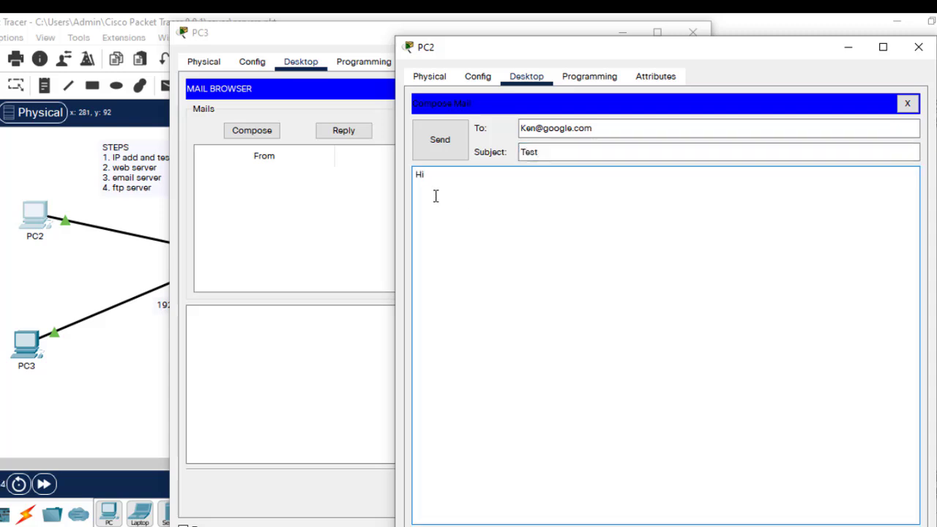
type(", did you receive test")
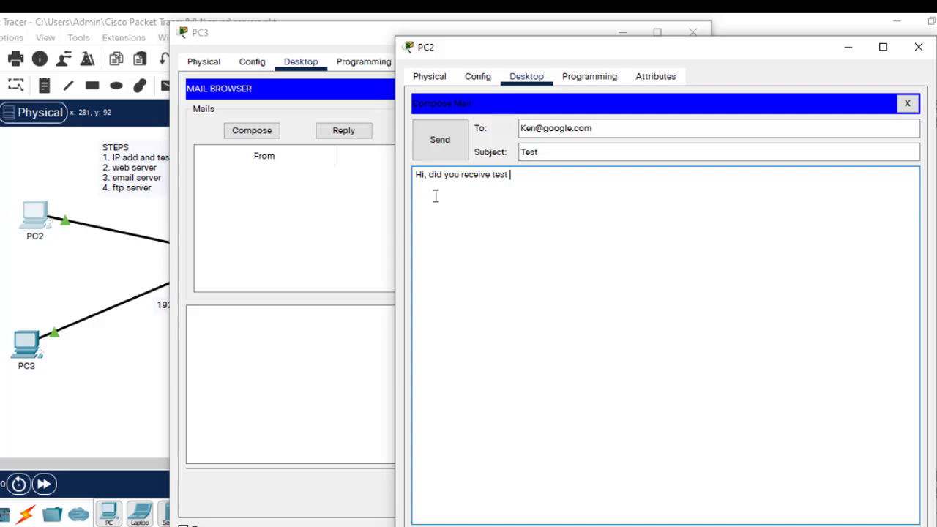
type(" mail?")
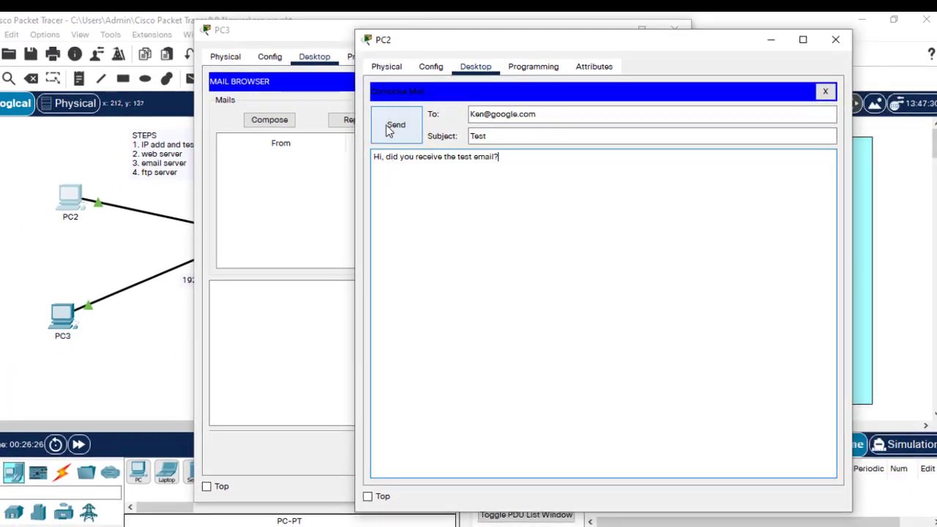
left_click(440, 139)
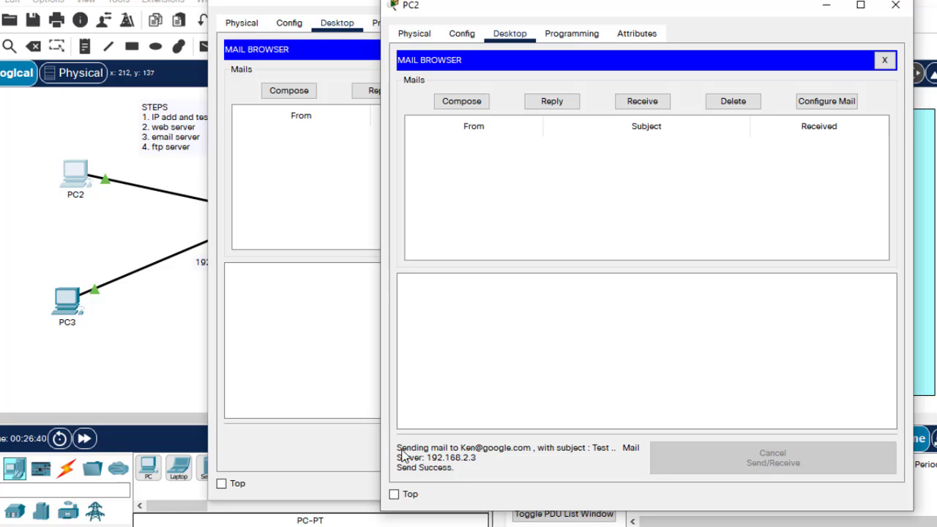
On PC3, receive new mail and open the Test message from PC2, highlighting its text.
left_click(326, 144)
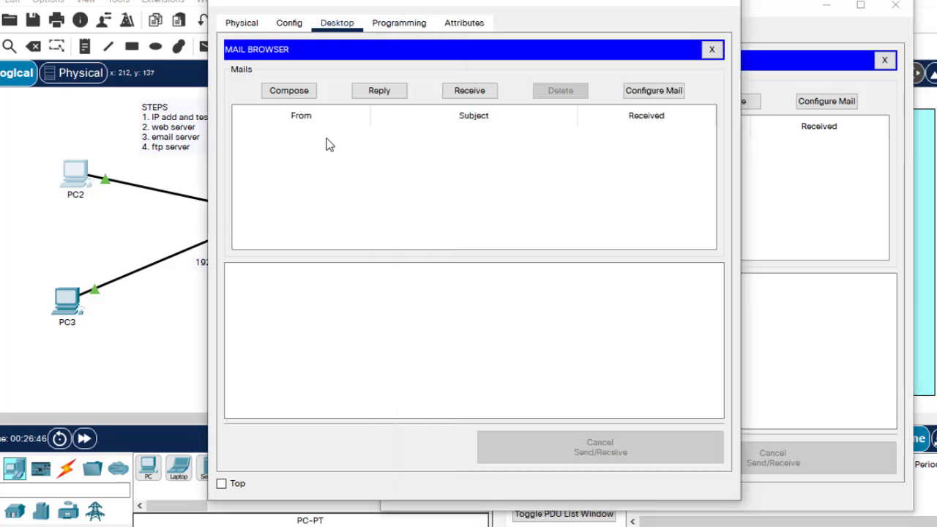
left_click(487, 93)
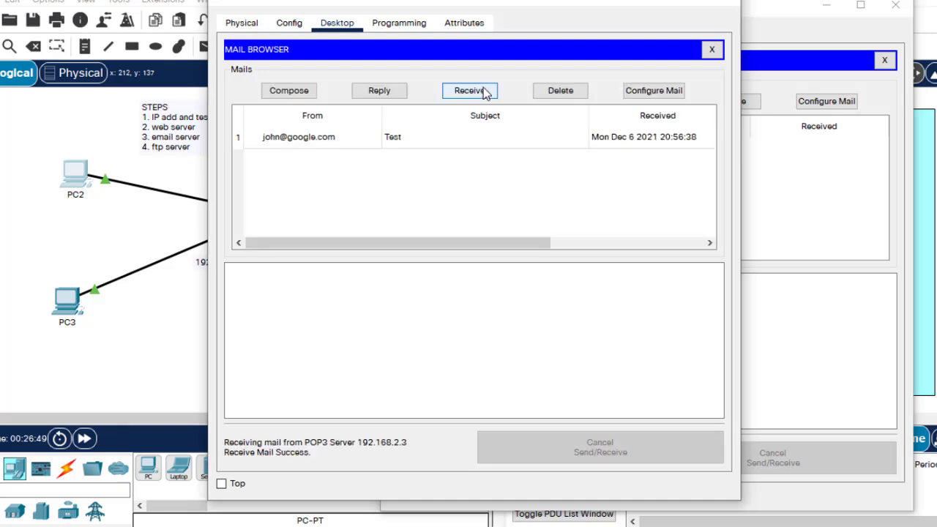
left_click(298, 140)
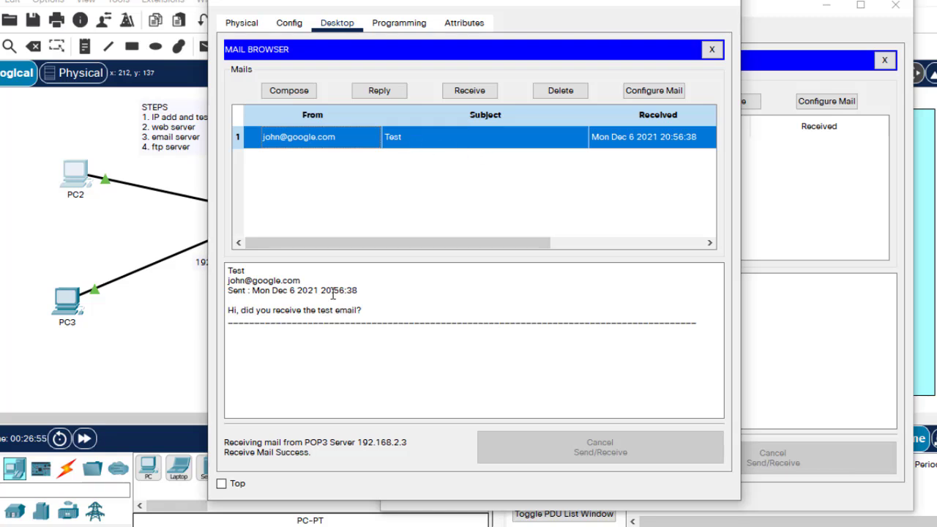
left_click(372, 310)
left_click_drag(363, 311, 227, 313)
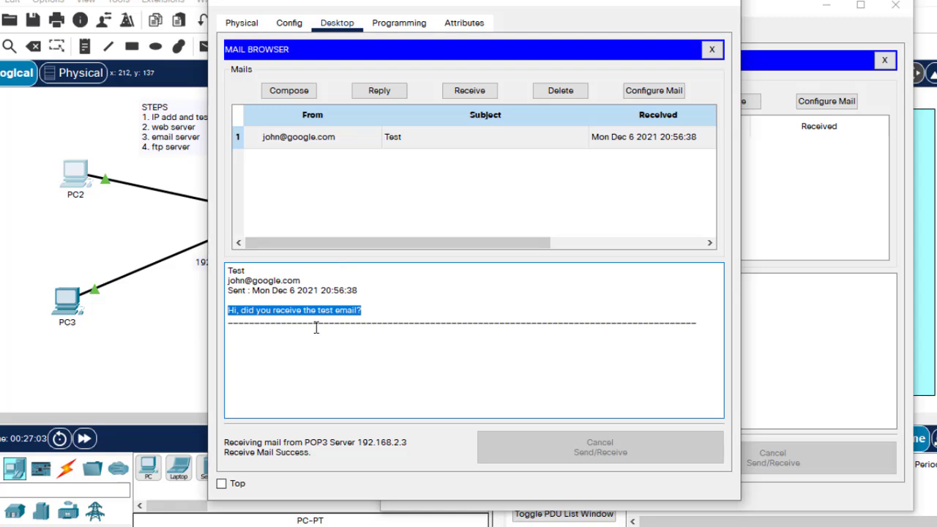
Reply 'Yes' to the Test email from PC3, then bring PC2's mail window forward.
left_click(379, 91)
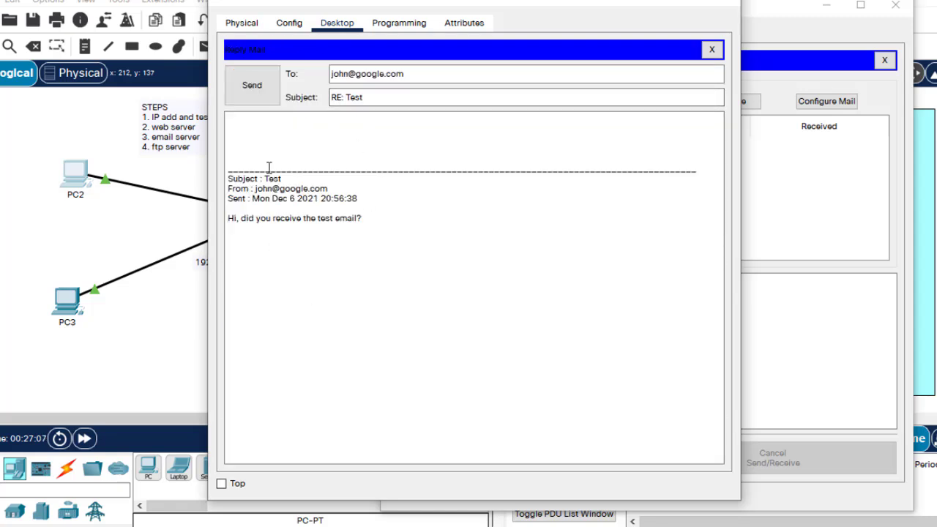
left_click(255, 131)
type("Yes, I did.")
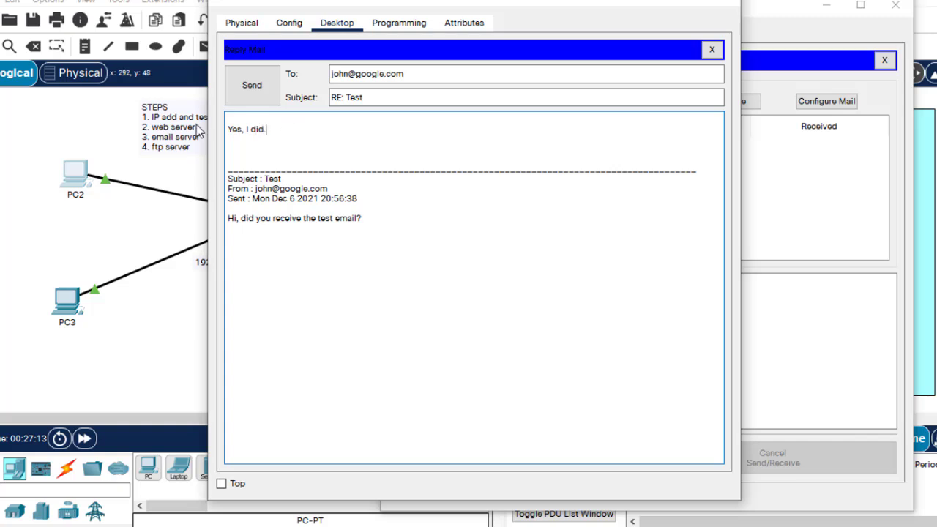
left_click(252, 86)
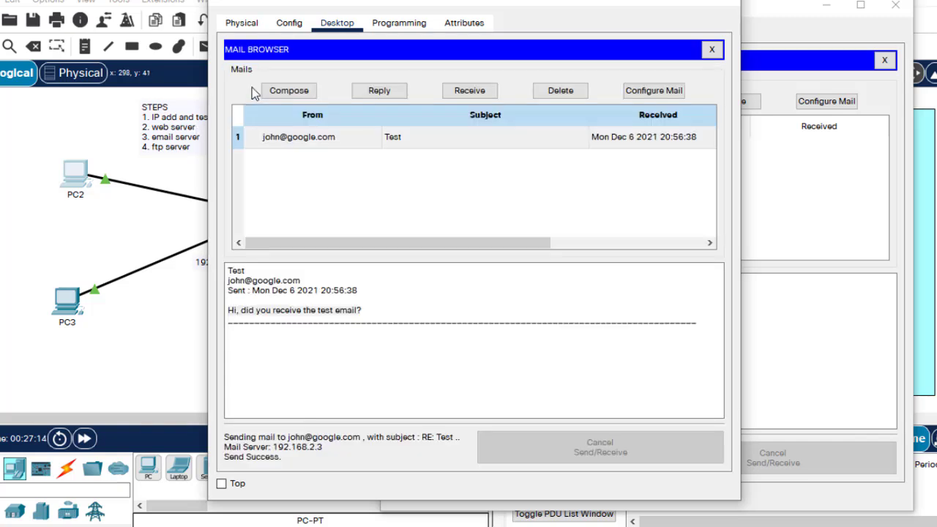
left_click(780, 190)
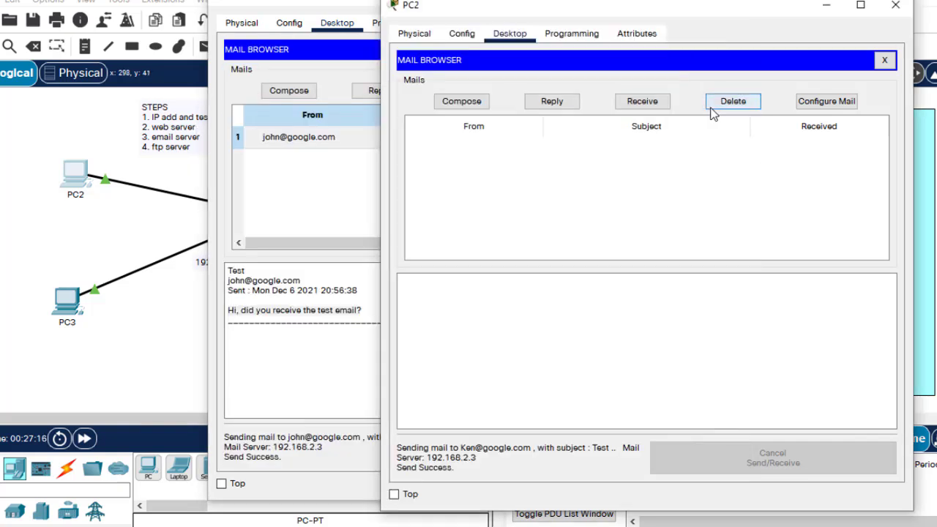
On PC2, receive mail and open the RE: Test reply, then switch back to PC3.
left_click(652, 103)
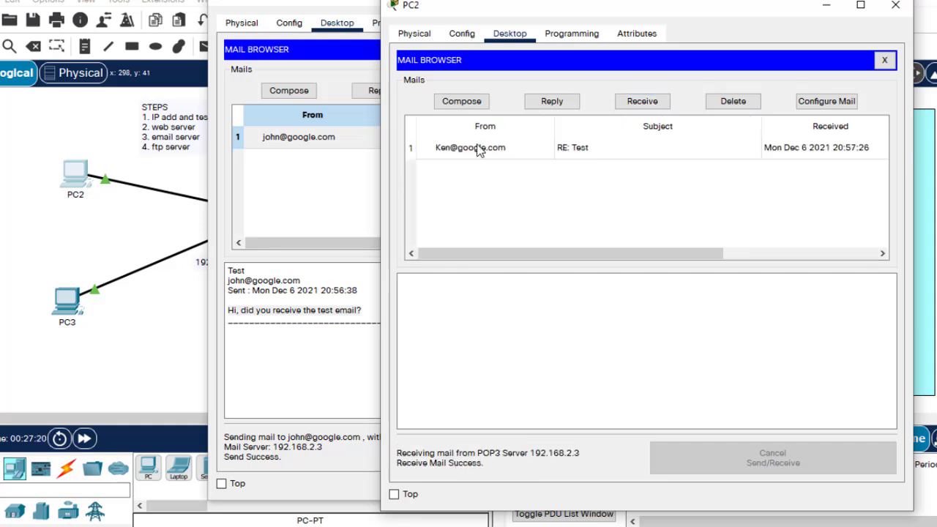
left_click(569, 149)
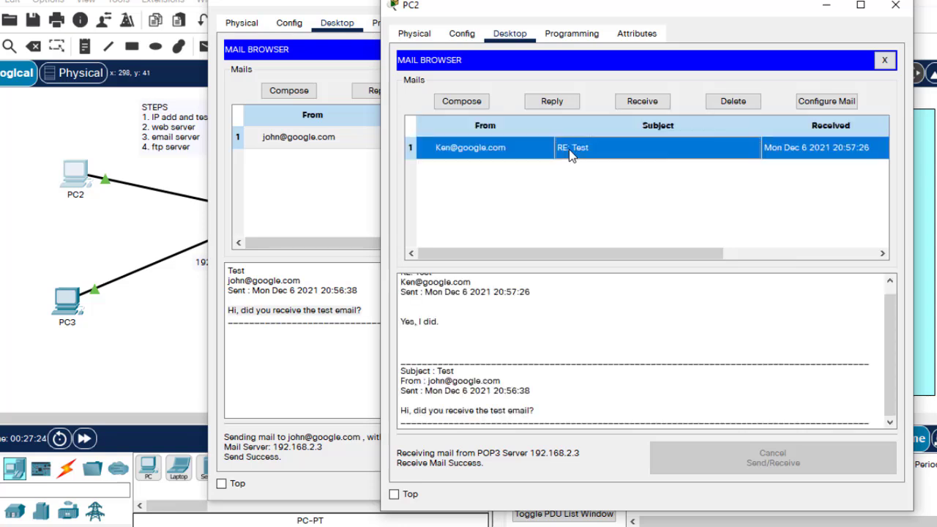
left_click(333, 189)
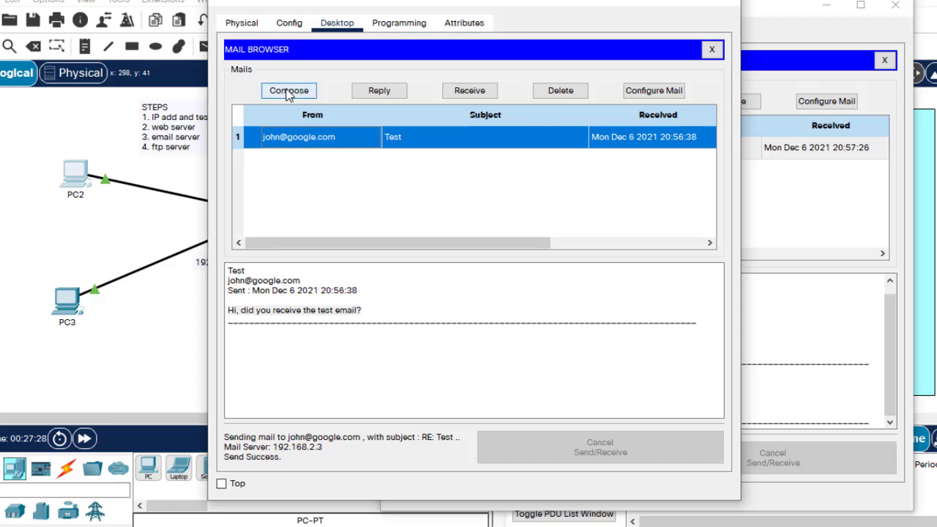
Begin a reply to the Test email and select its subject, then discard that reply form.
left_click(289, 93)
left_click(369, 98)
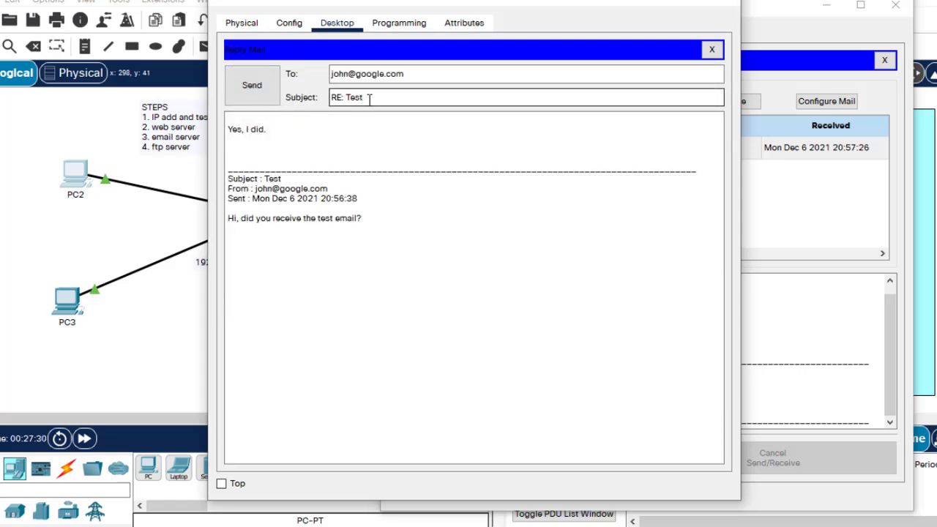
left_click_drag(372, 99, 288, 104)
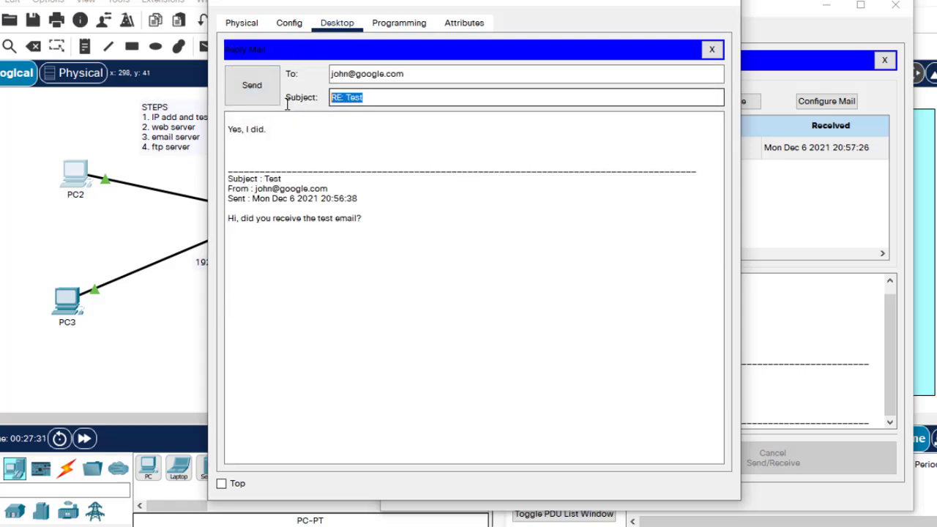
left_click(712, 50)
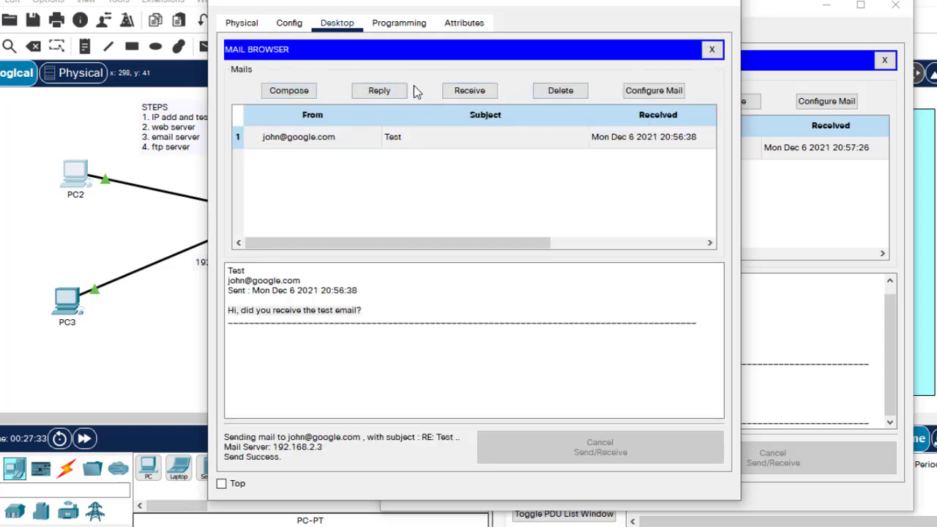
Send a new reply with subject changed to Hello and the quoted body deleted.
left_click(300, 96)
left_click(383, 99)
left_click_drag(383, 98, 301, 98)
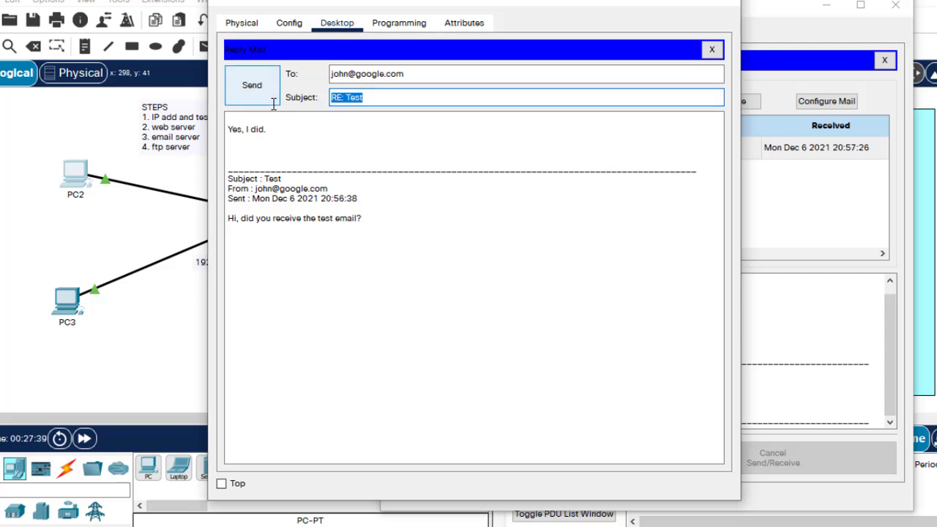
type("Hello")
left_click_drag(386, 239, 210, 114)
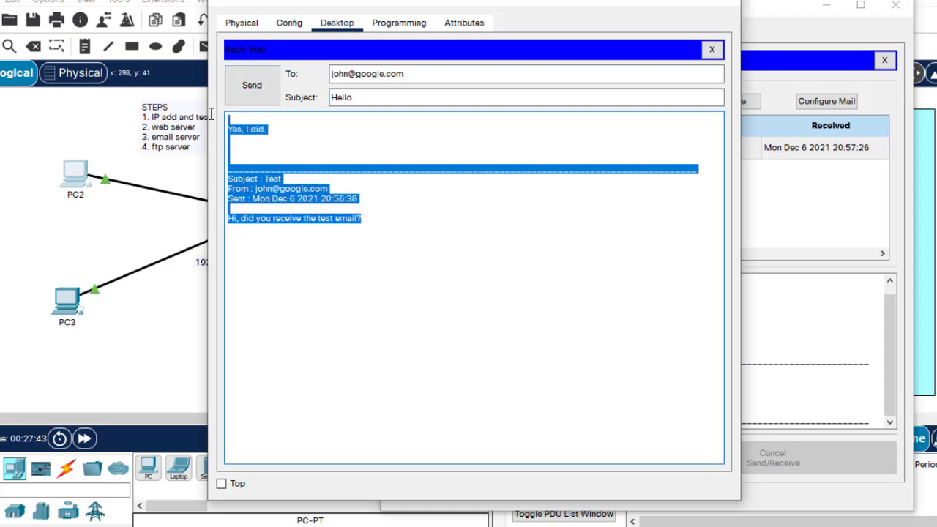
key("BackSpace")
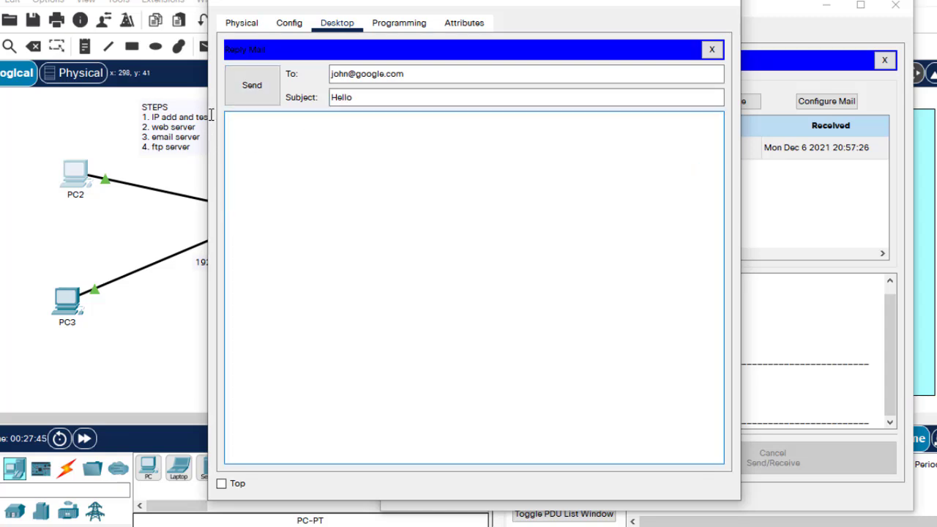
left_click(257, 93)
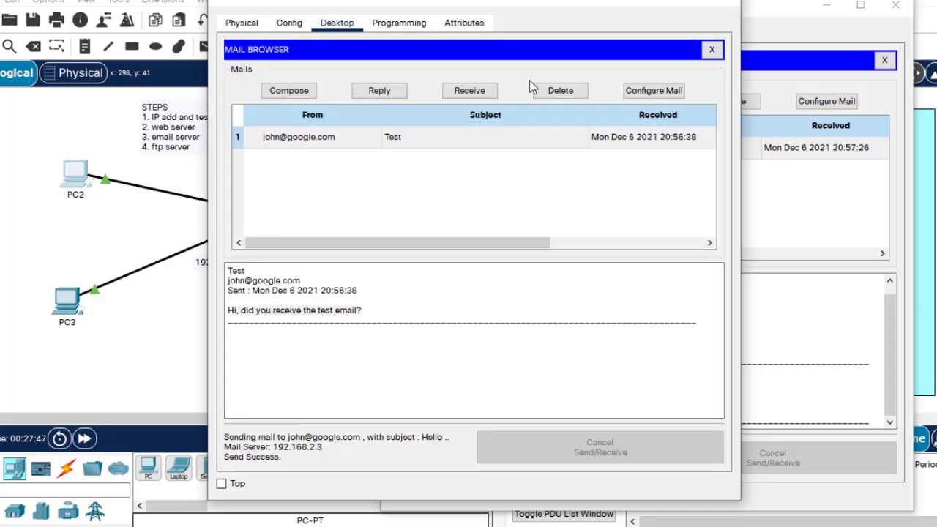
On PC2, receive and open the Hello email, then close the PC2 and PC3 windows.
left_click(766, 186)
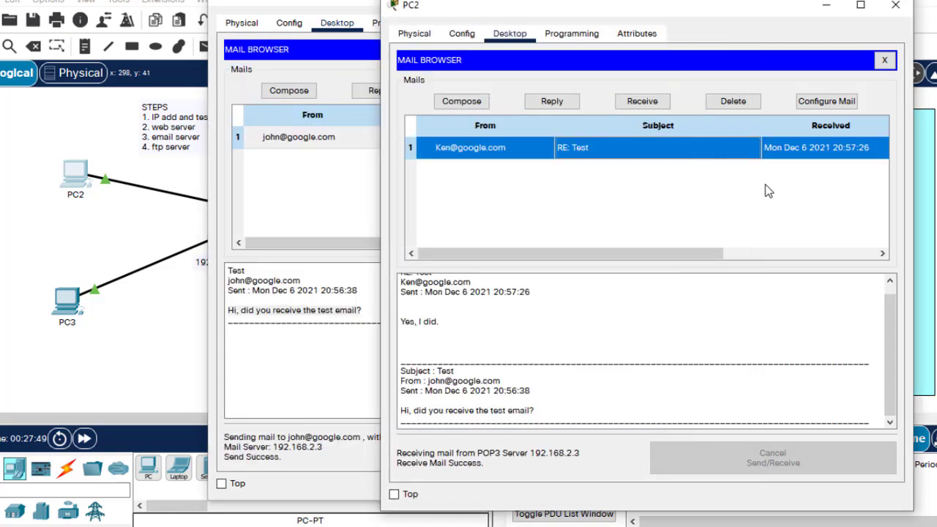
left_click(644, 101)
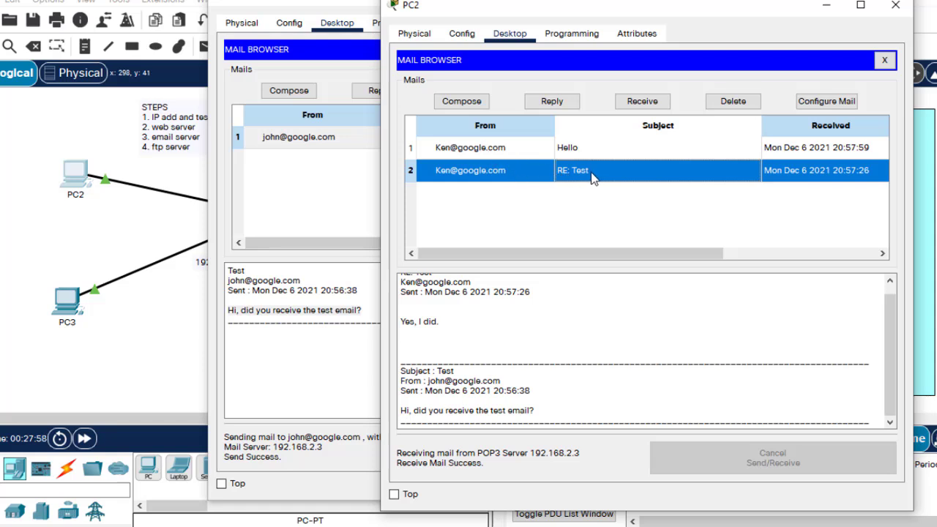
left_click(478, 156)
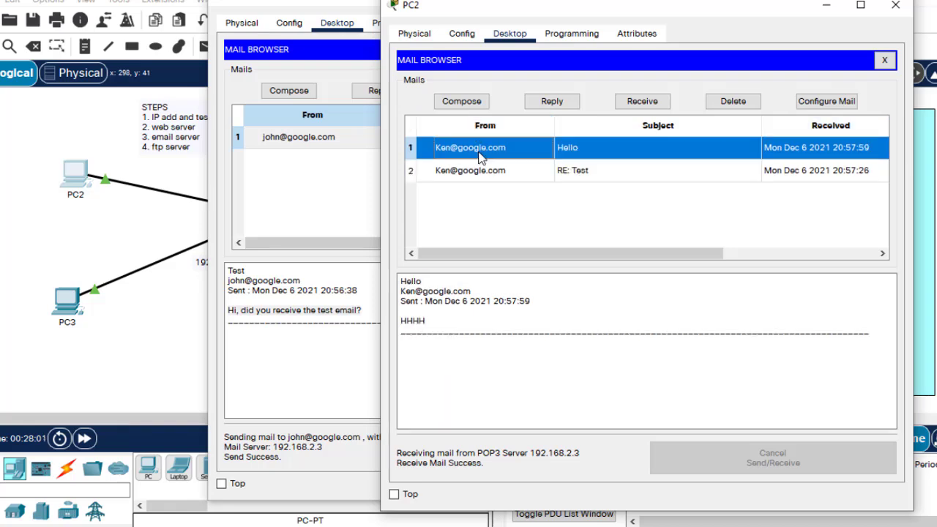
left_click(897, 8)
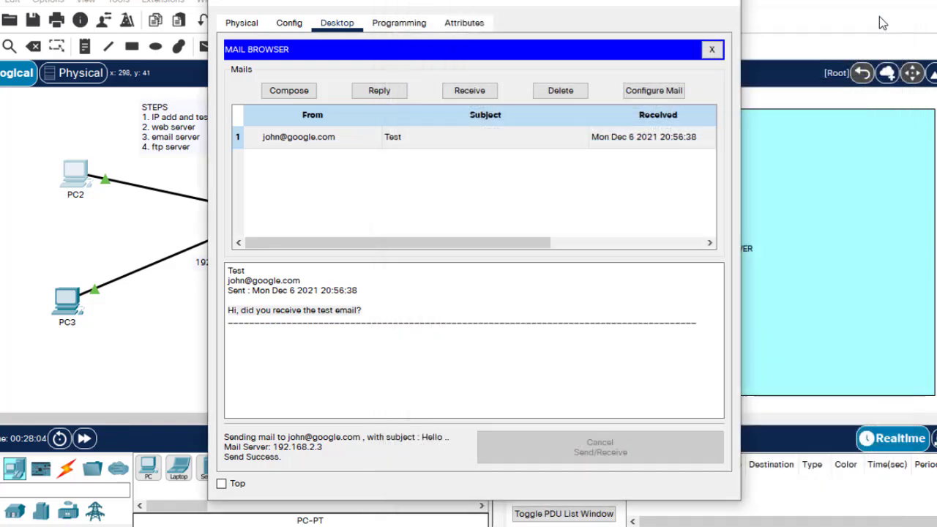
left_click(731, 5)
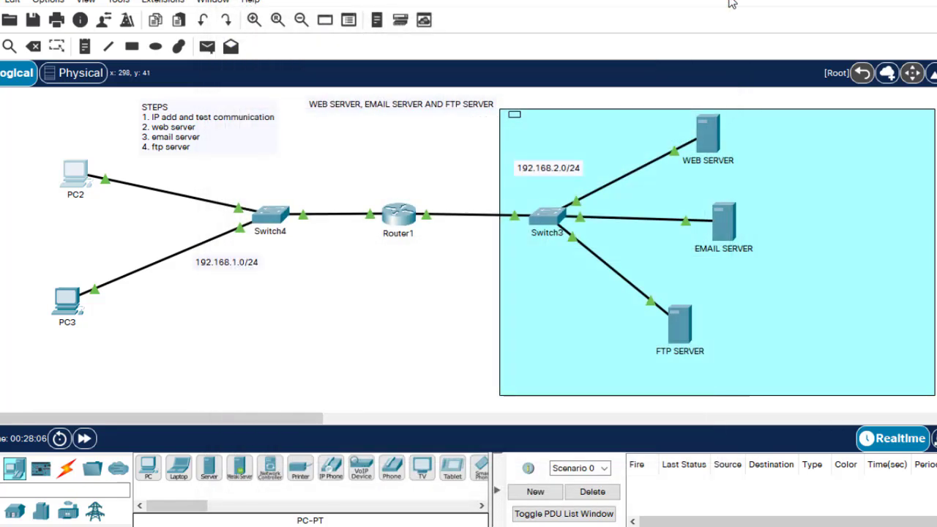
left_click(729, 220)
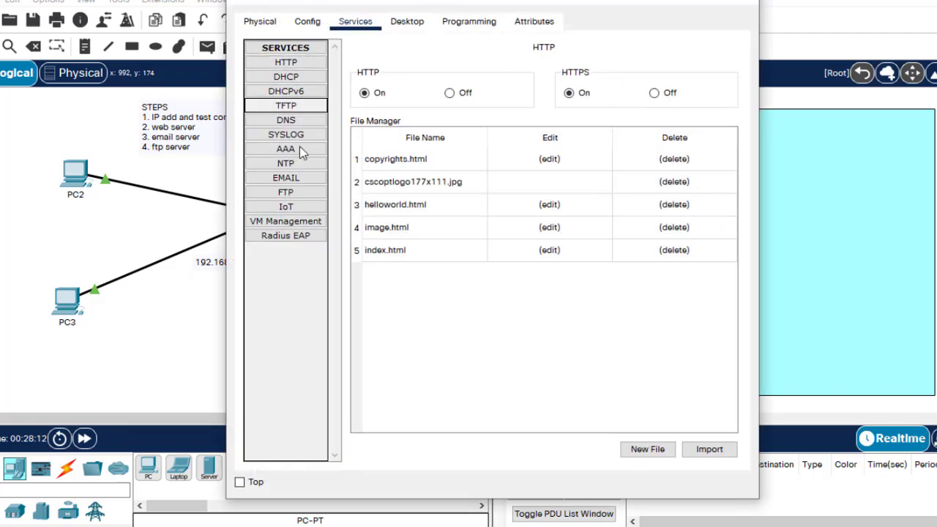
left_click(282, 180)
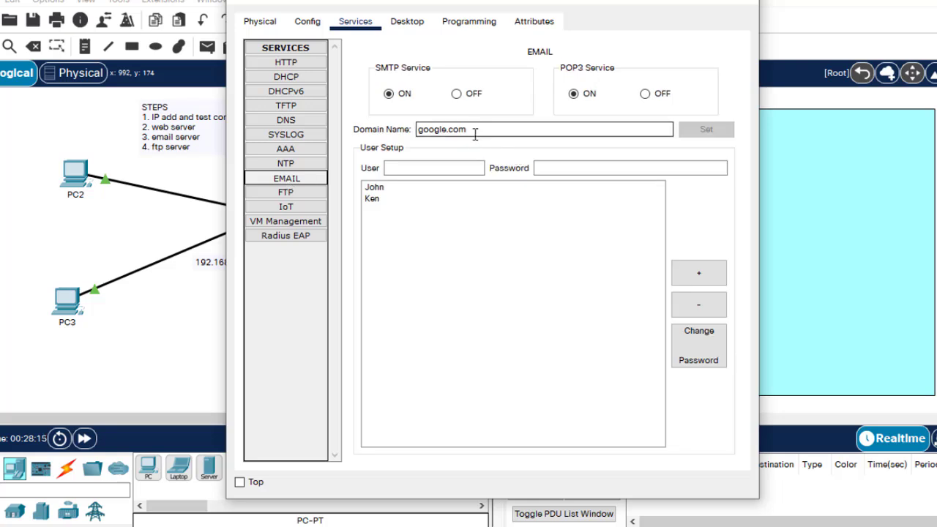
left_click(399, 189)
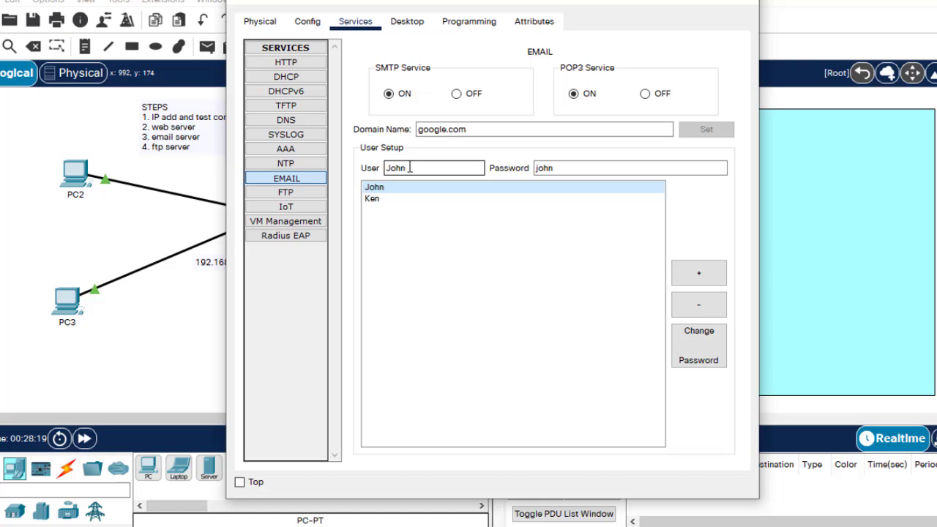
left_click_drag(412, 167, 390, 168)
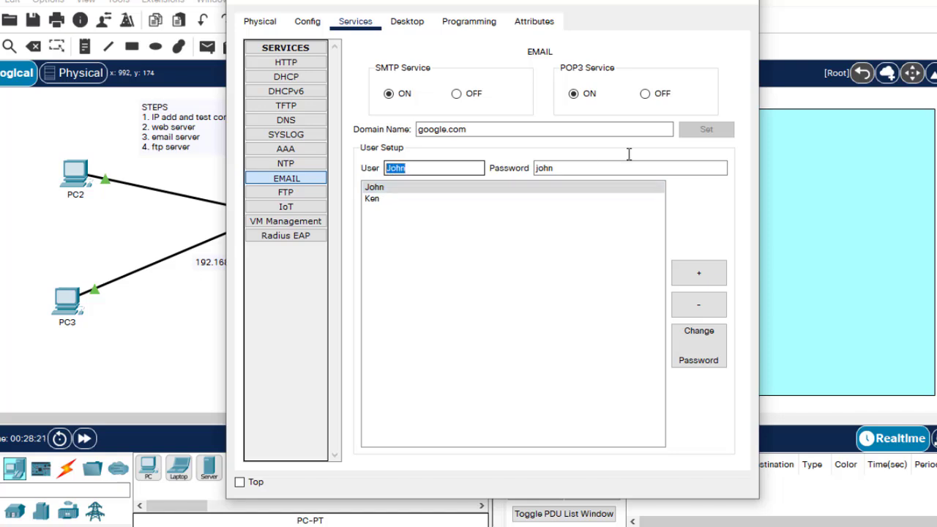
left_click(544, 168)
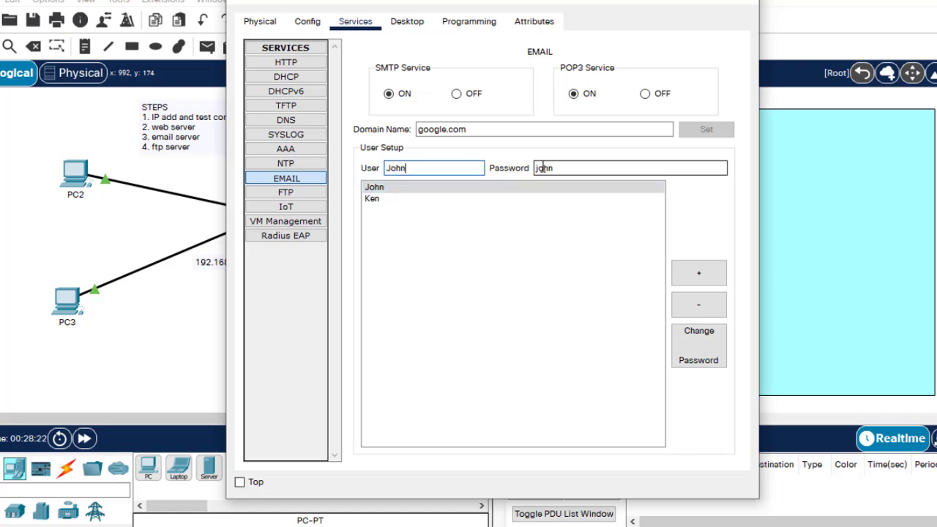
left_click(409, 198)
left_click(564, 168)
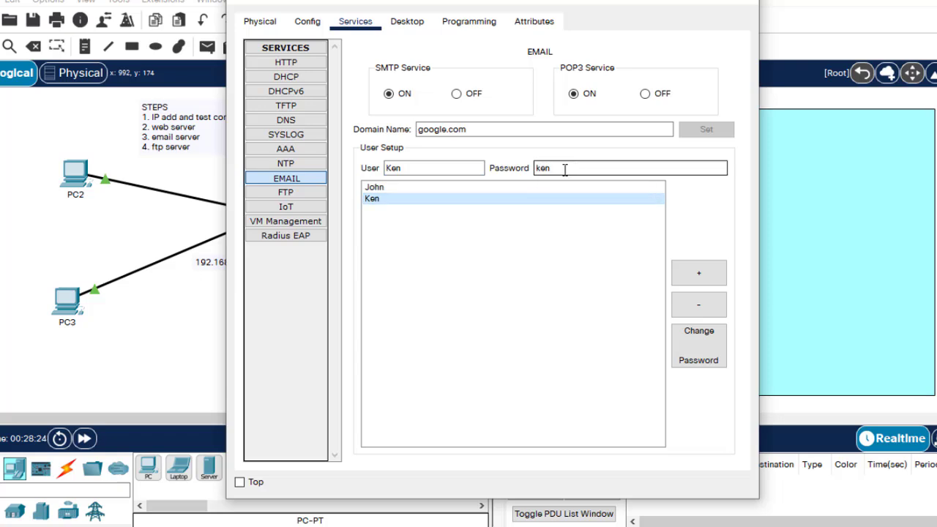
left_click(424, 170)
left_click(562, 164)
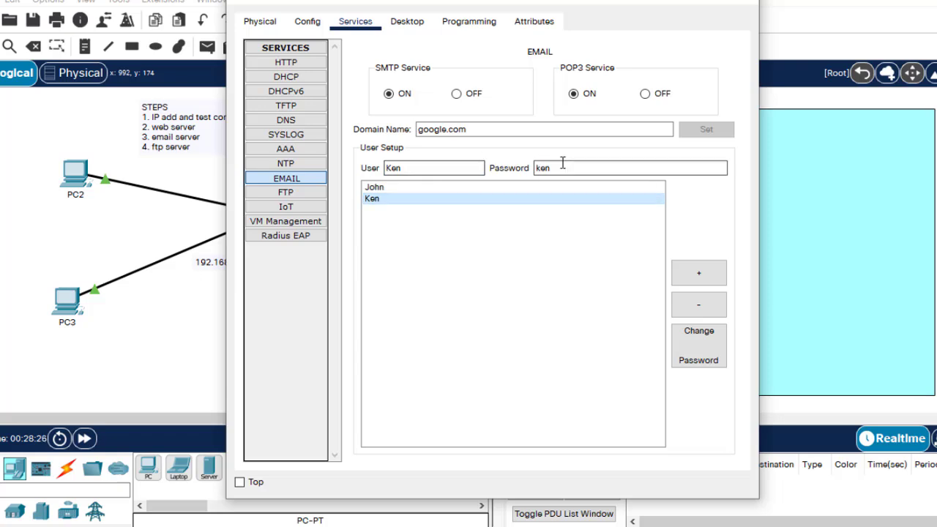
left_click(748, 2)
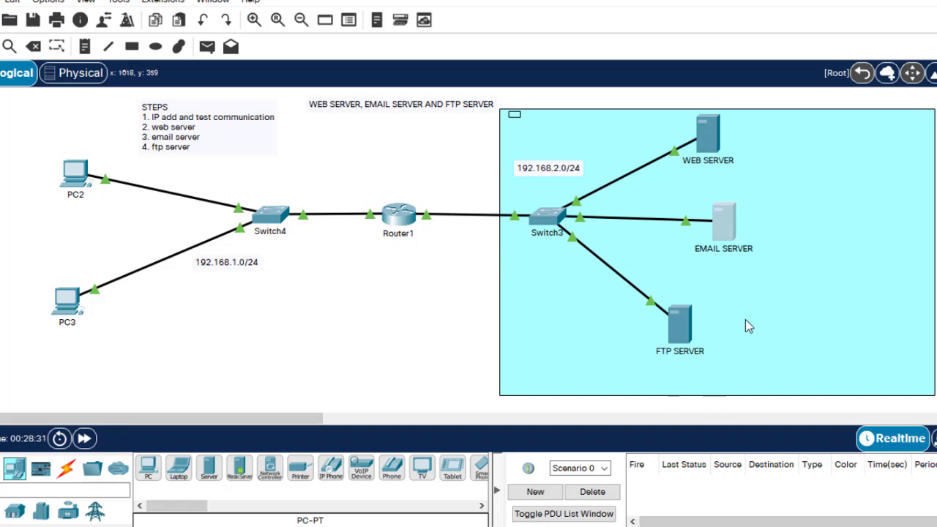
Open the server's FTP service settings and place the cursor in the Username field.
left_click(692, 323)
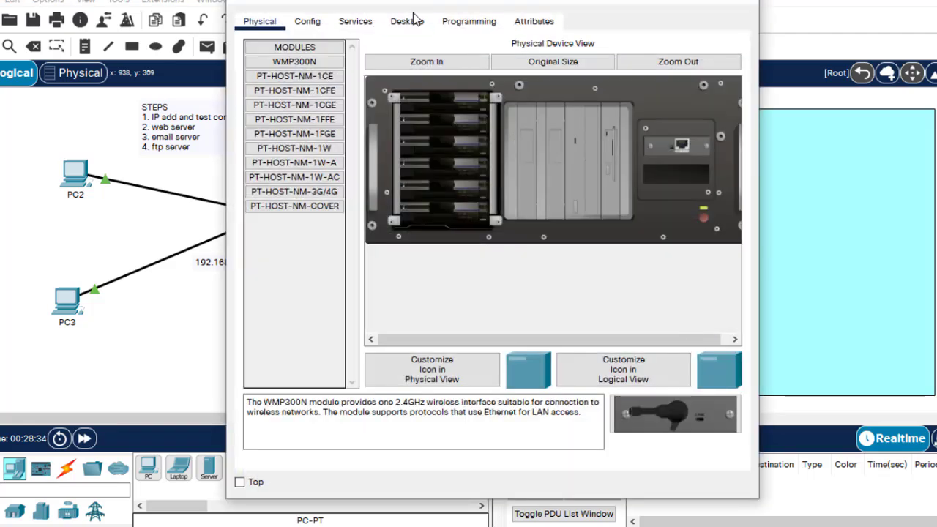
left_click(364, 24)
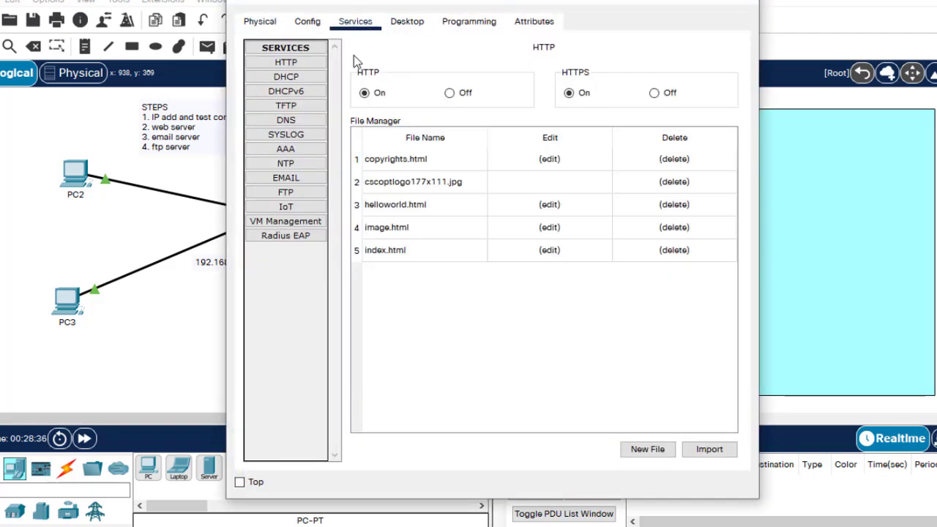
left_click(292, 193)
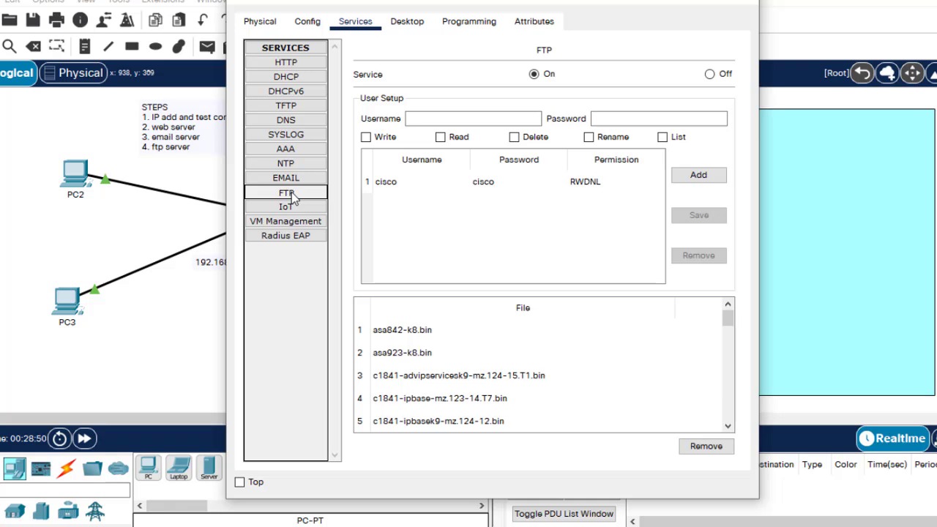
left_click(453, 118)
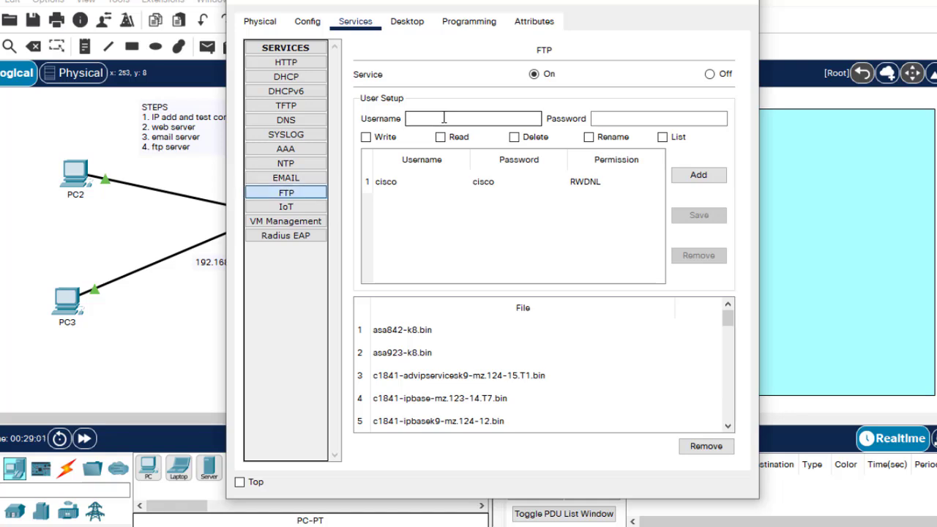
Enter a new FTP username and password with Write, Read, Delete, Rename and List permissions.
type("hn")
key("BackSpace")
key("BackSpace")
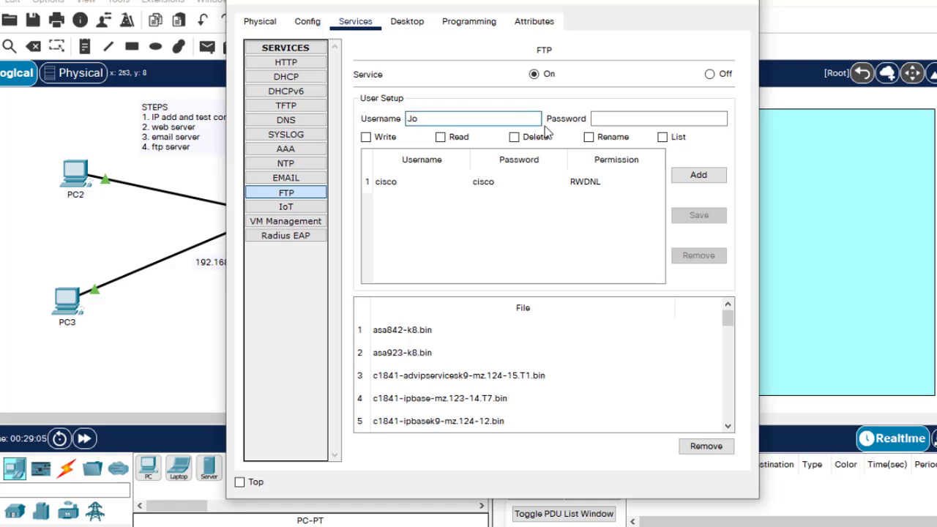
type("hn")
left_click(602, 122)
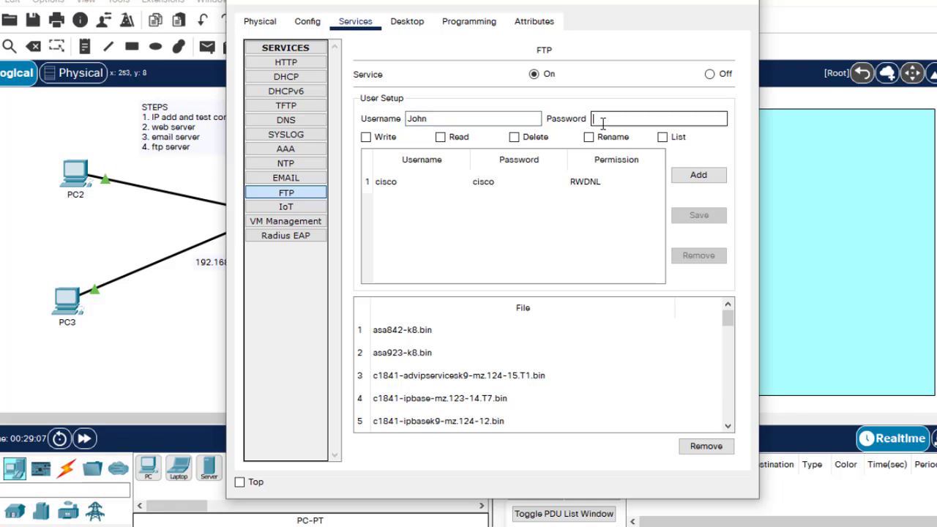
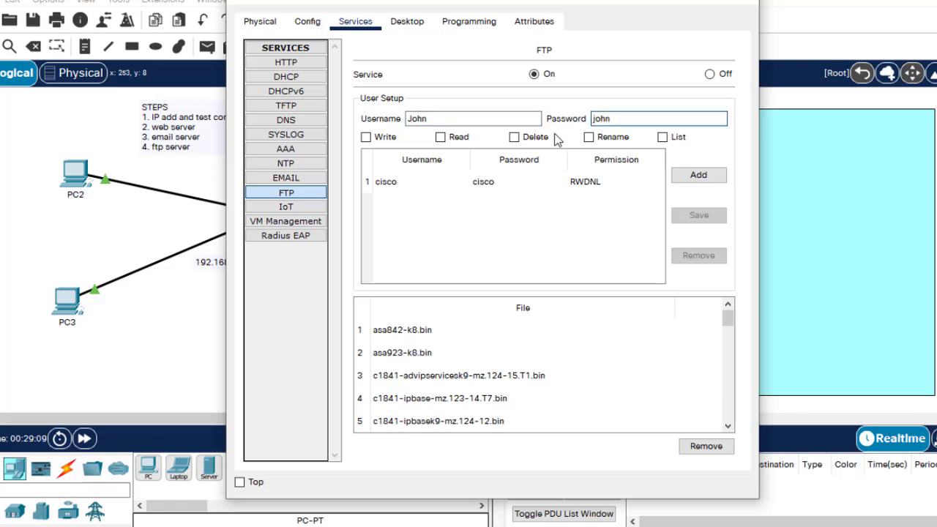
left_click(366, 137)
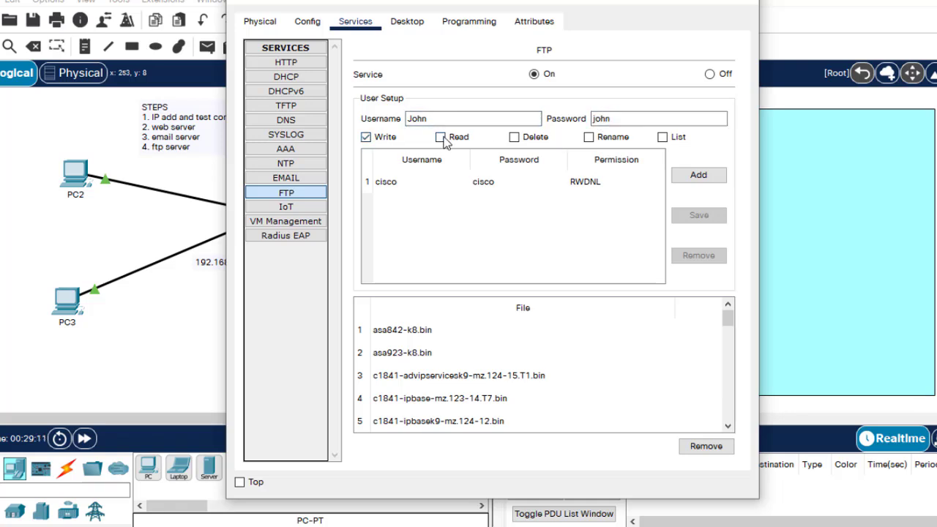
left_click(440, 138)
left_click(514, 138)
left_click(589, 137)
left_click(663, 138)
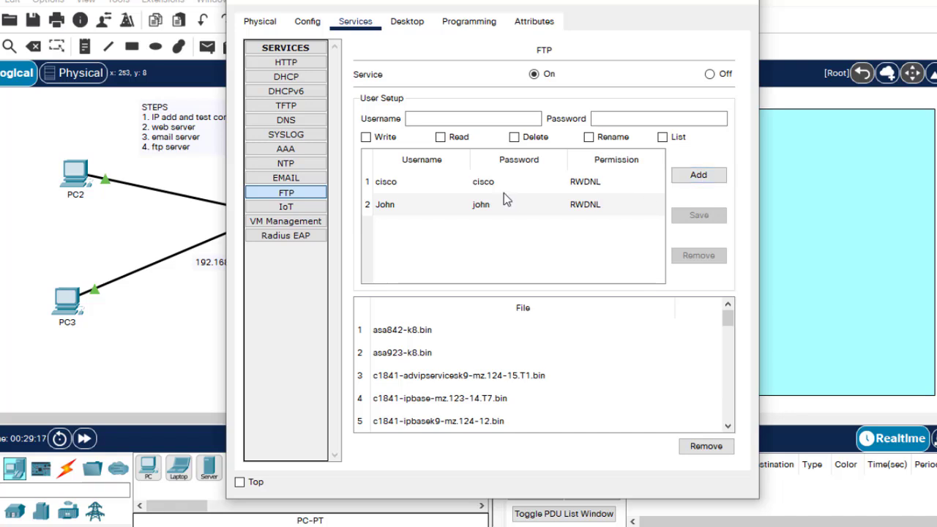
Remove the default cisco FTP user, check the new account, and close the server settings.
left_click(477, 188)
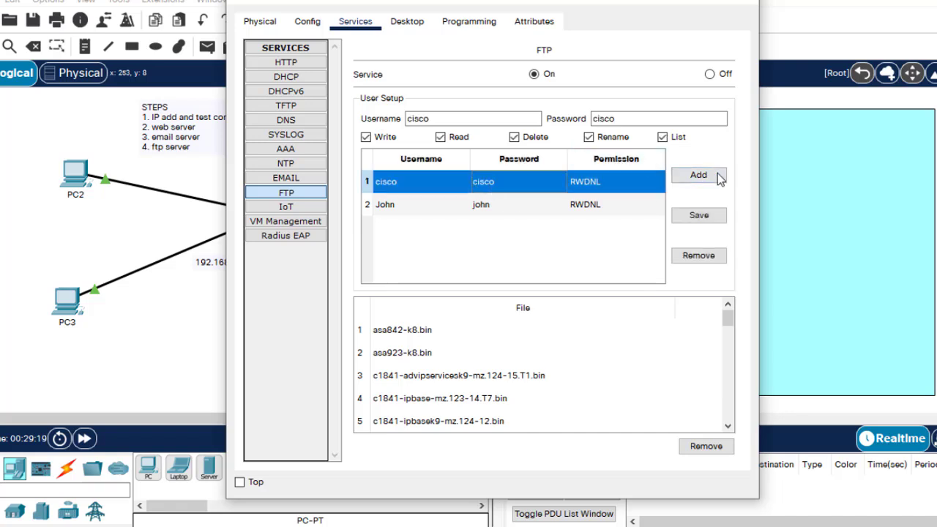
left_click(708, 261)
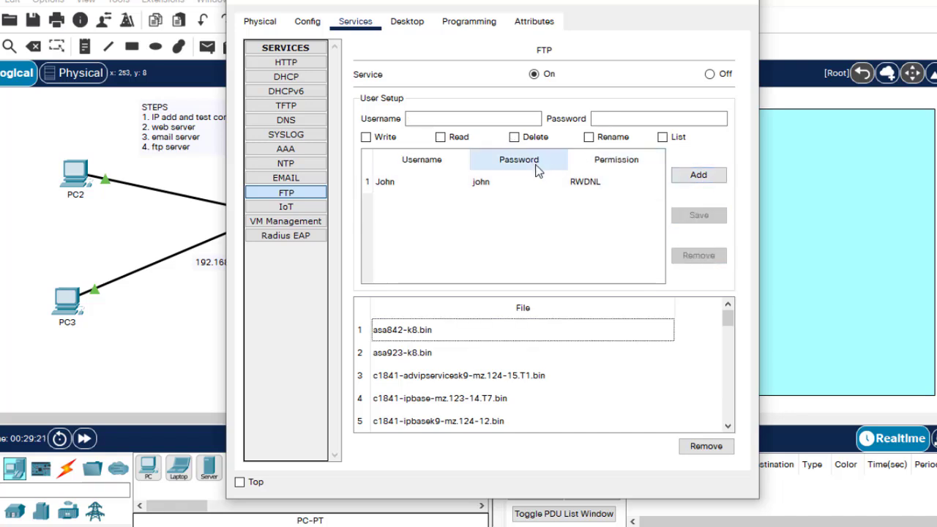
left_click(442, 183)
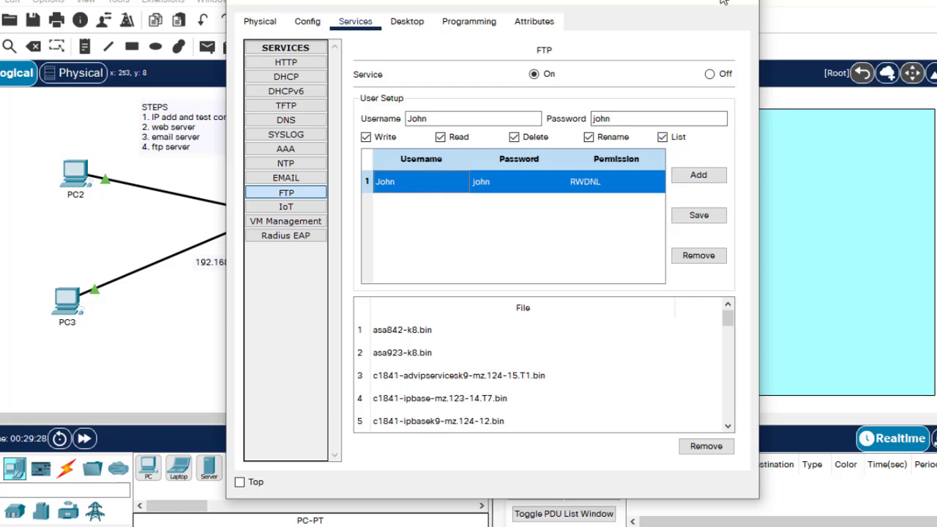
left_click(746, 2)
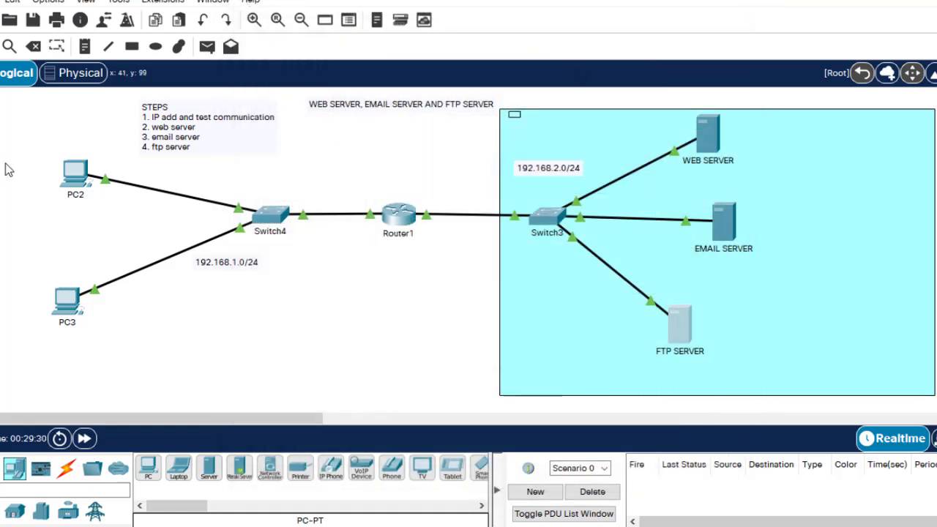
Open PC3's Command Prompt and start typing the ftp command.
left_click(67, 299)
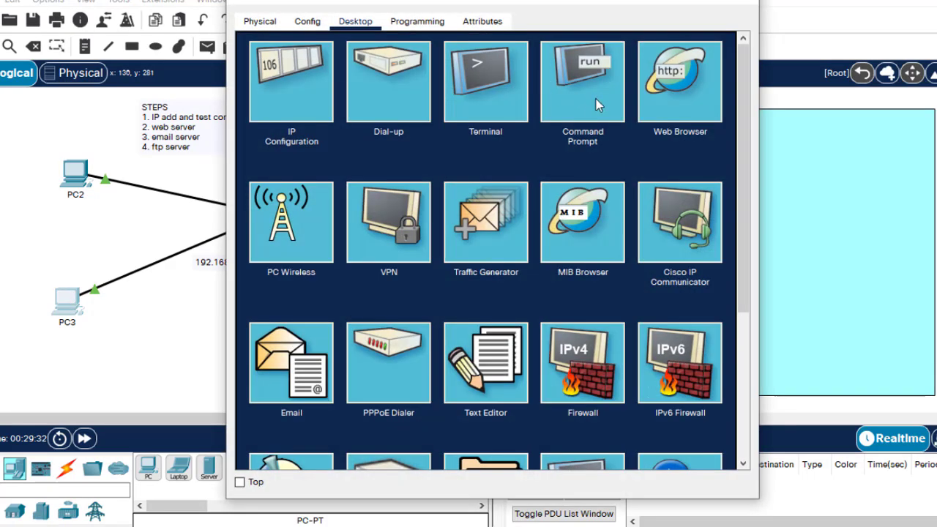
left_click(597, 99)
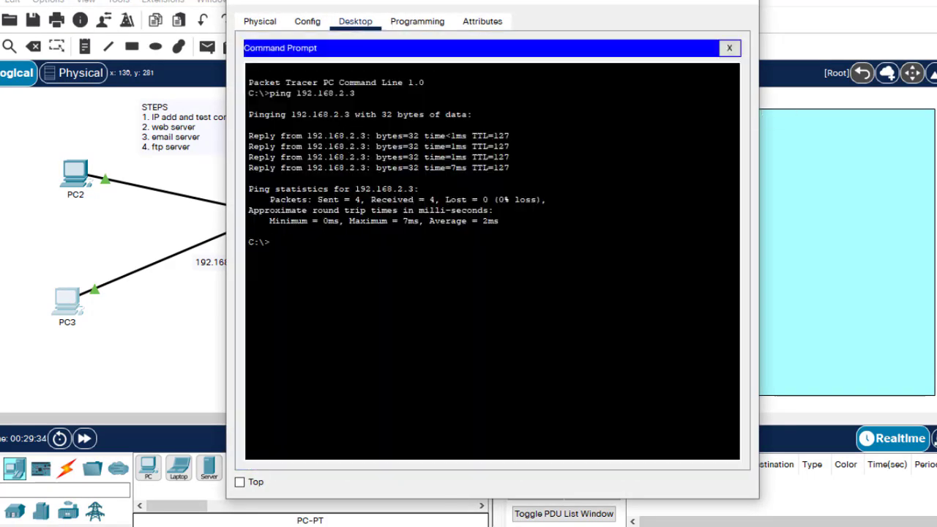
type("ftp")
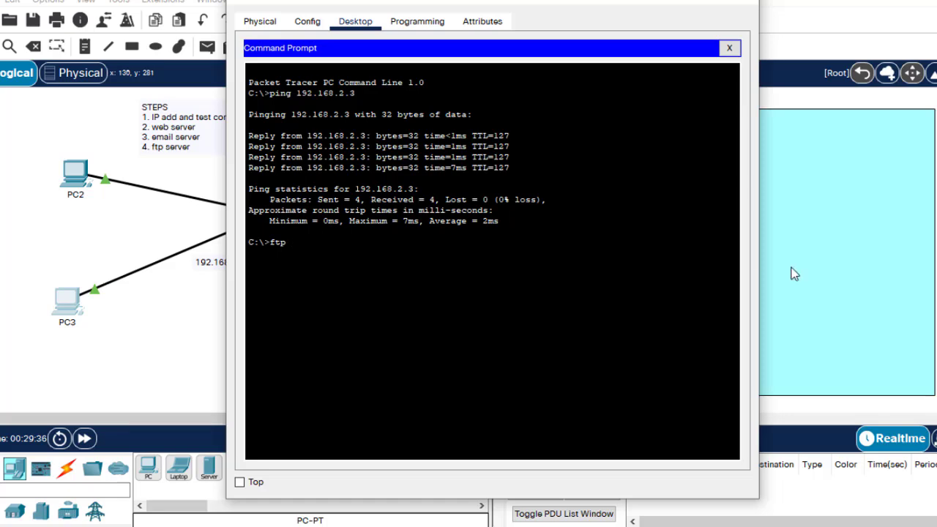
left_click(885, 255)
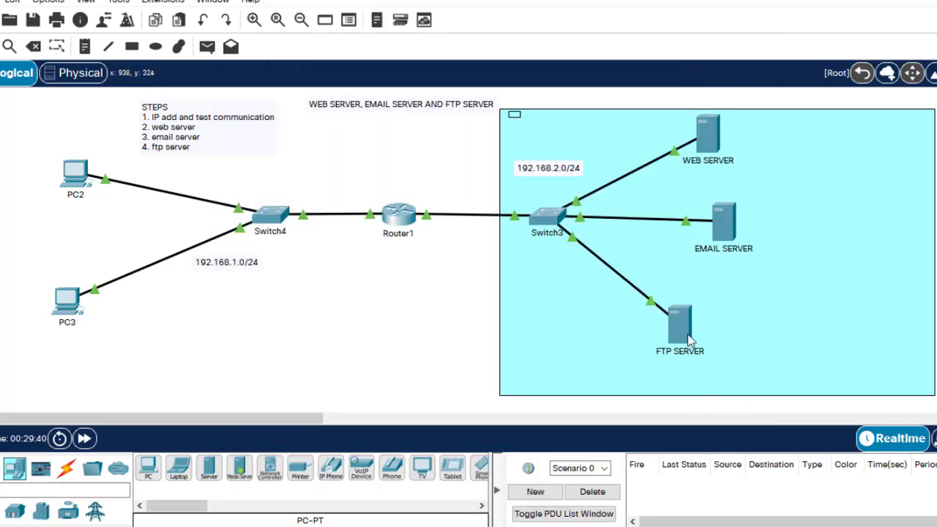
mouse_move(688, 341)
left_click(67, 301)
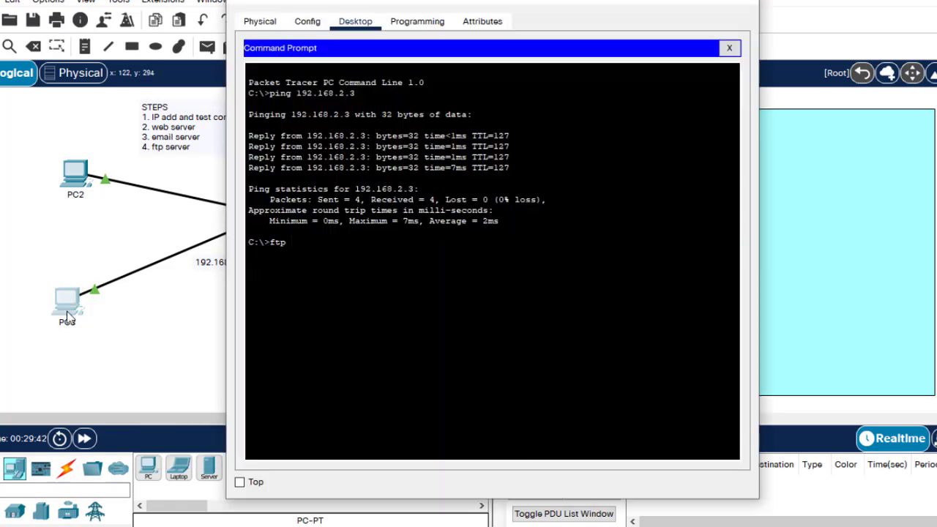
Connect to FTP server 192.168.2.4 and log in as the new user, which fails with No such Account.
type("192.")
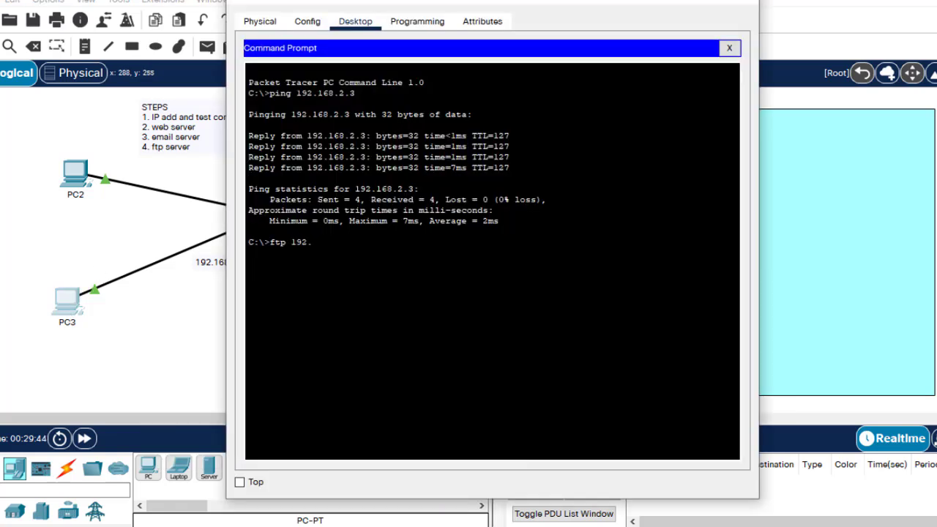
type("168.2.4")
key("Return")
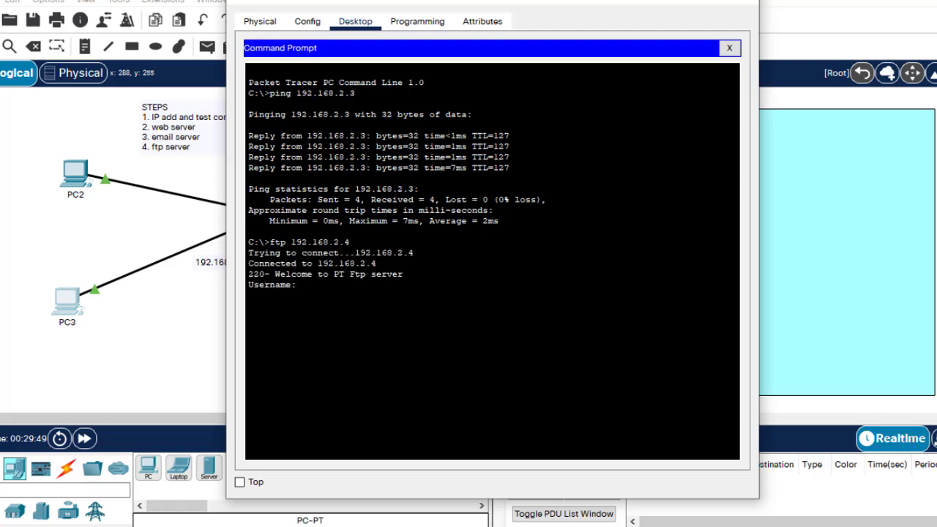
type("John")
key("Return")
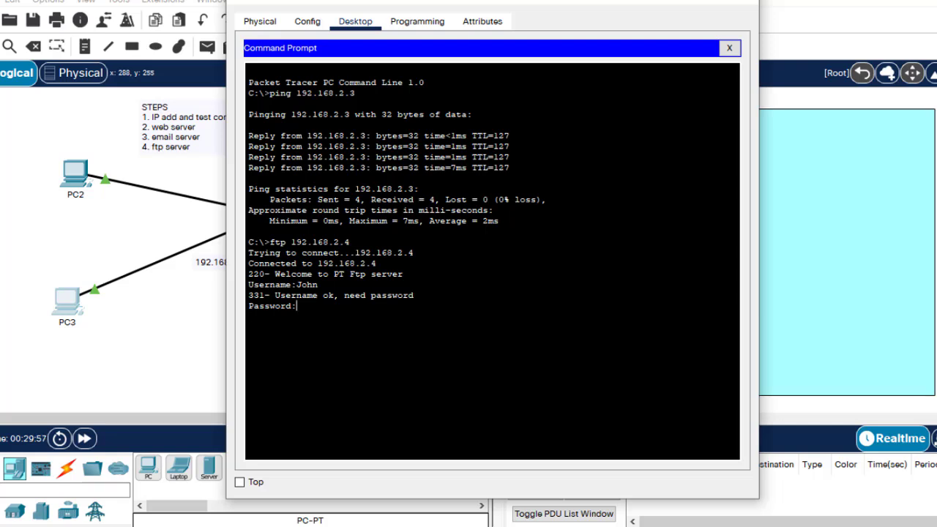
key("Return")
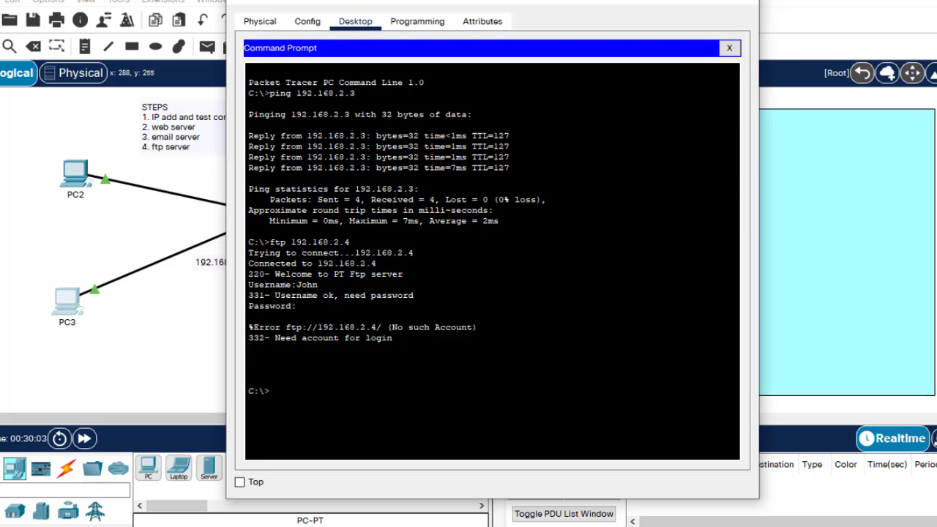
Rerun ftp 192.168.2.4 and log in with the new FTP username and password successfully.
type("ft")
key("BackSpace")
key("BackSpace")
key("Up")
type("\\")
key("Return")
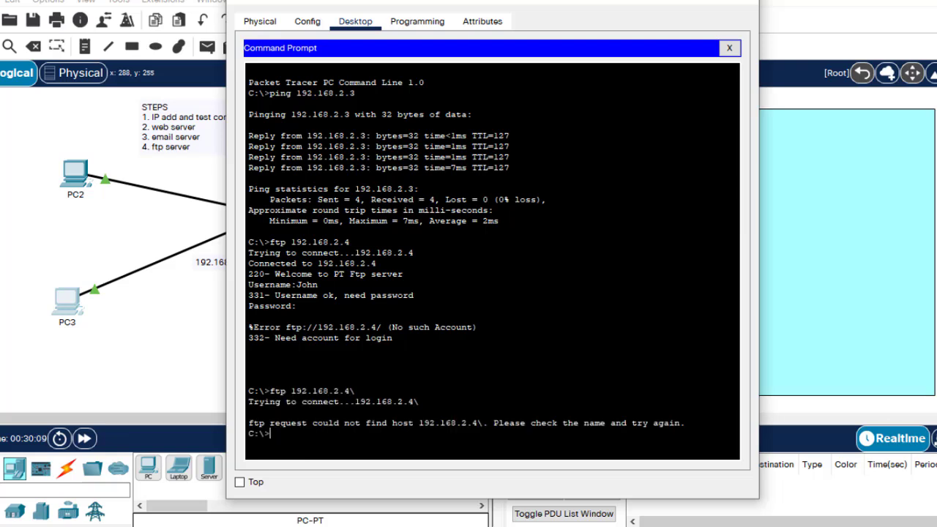
key("Up")
key("Return")
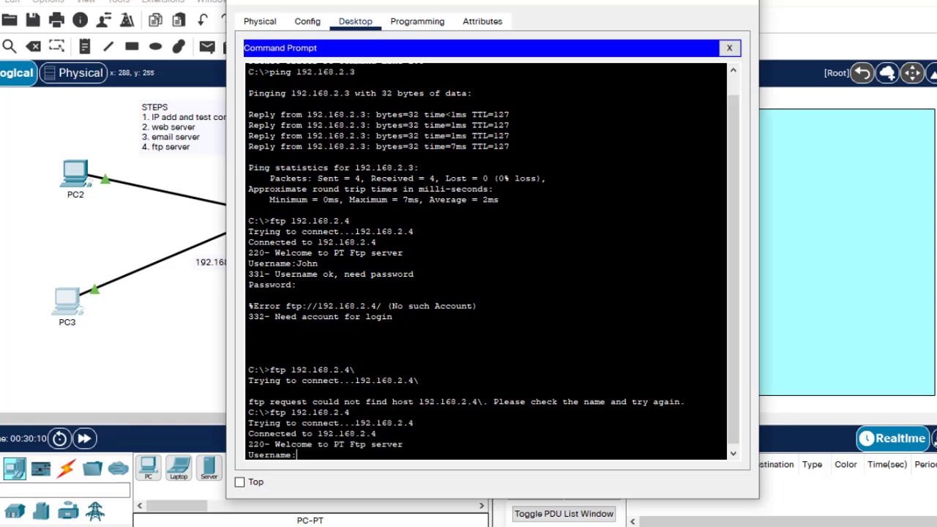
type("John")
key("Return")
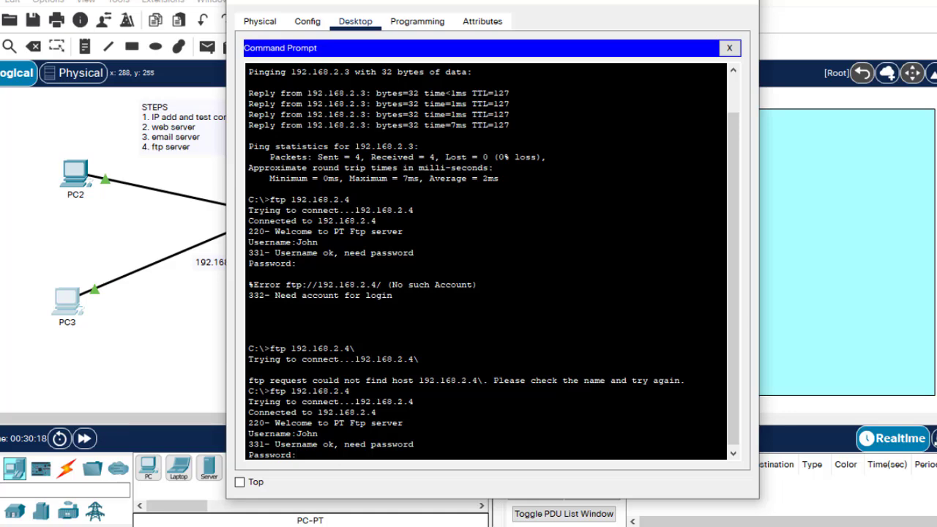
key("Return")
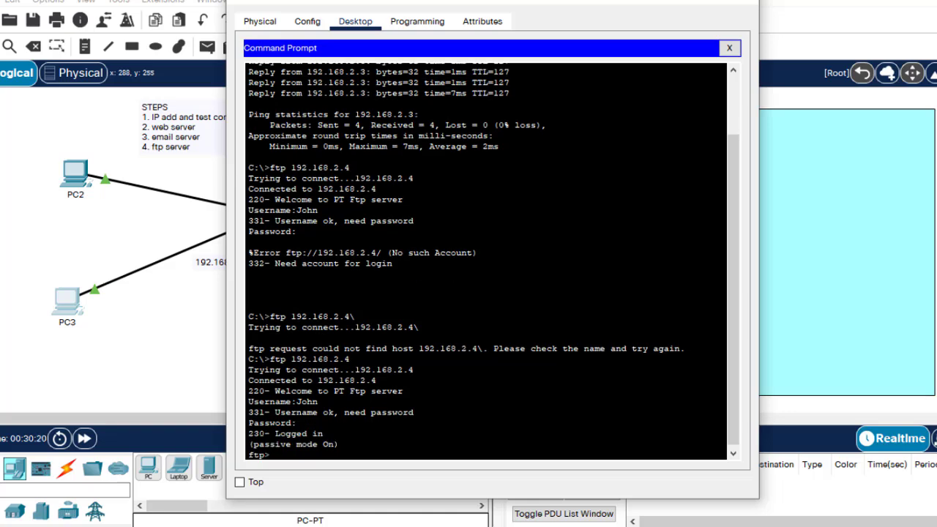
Review the login confirmation and ftp> prompt lines, then close PC3's Command Prompt.
left_click_drag(338, 445, 258, 424)
left_click_drag(271, 454, 249, 454)
left_click_drag(270, 370, 249, 359)
left_click(252, 360)
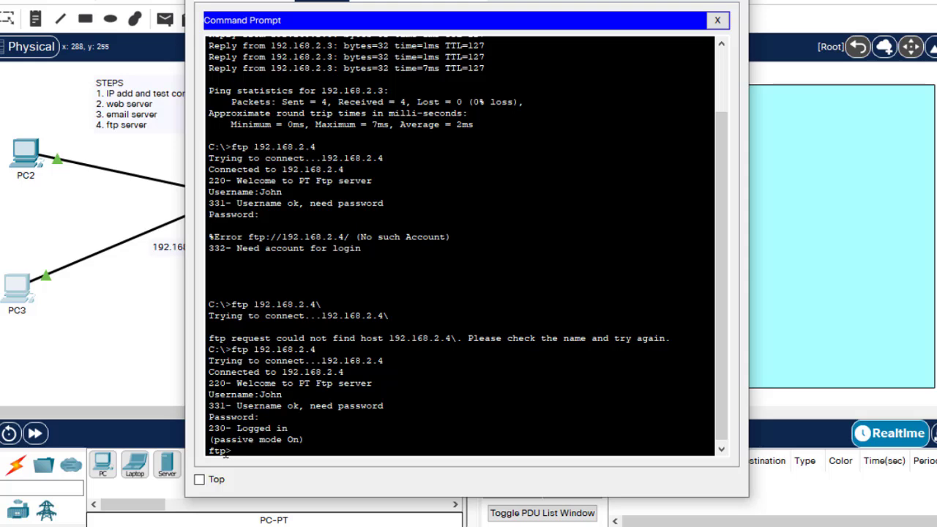
left_click_drag(230, 452, 205, 452)
left_click(718, 20)
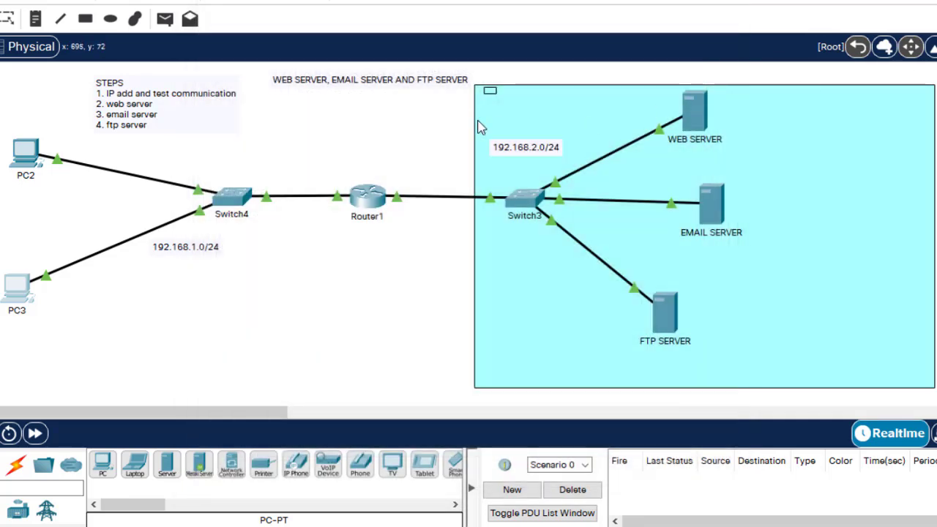